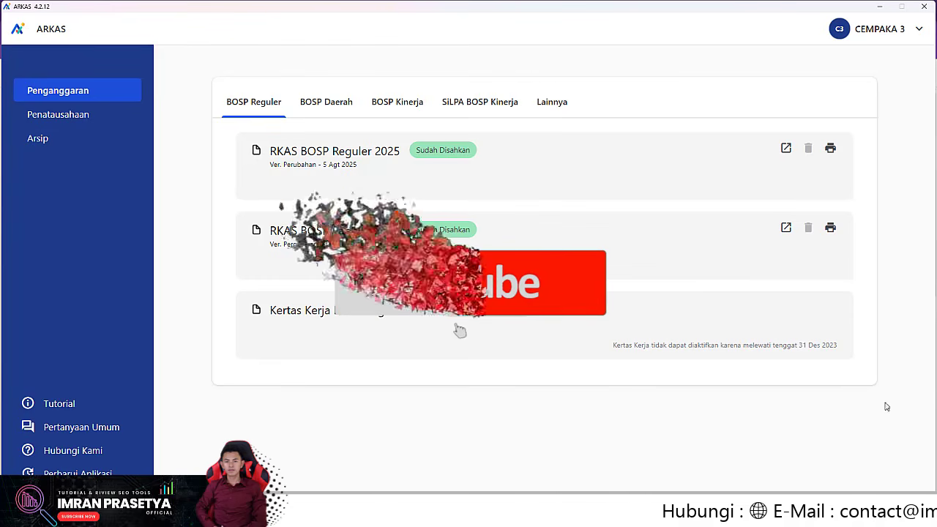
Step: Look through the BKU section, the finished-report archive and the app version, then return to the RKAS list
{"action": "left_click", "coordinate": [44, 113]}
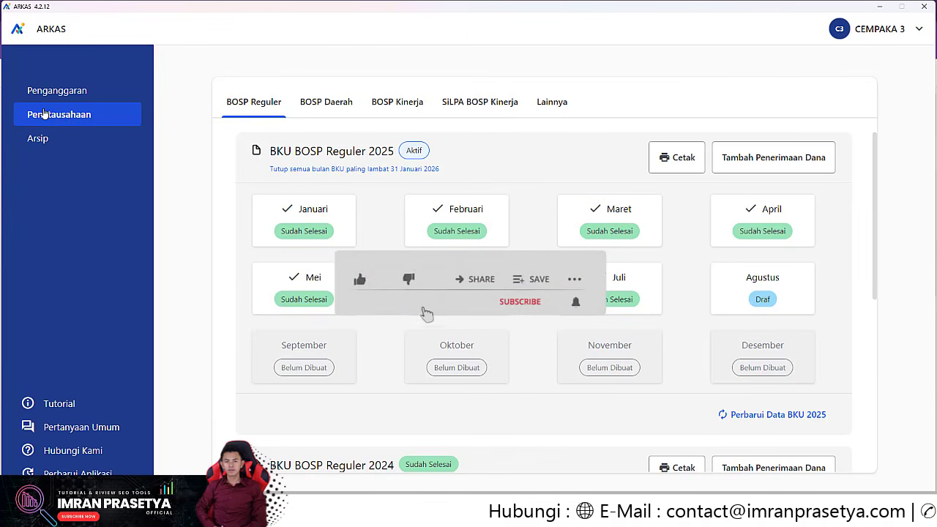
{"action": "left_click", "coordinate": [50, 144]}
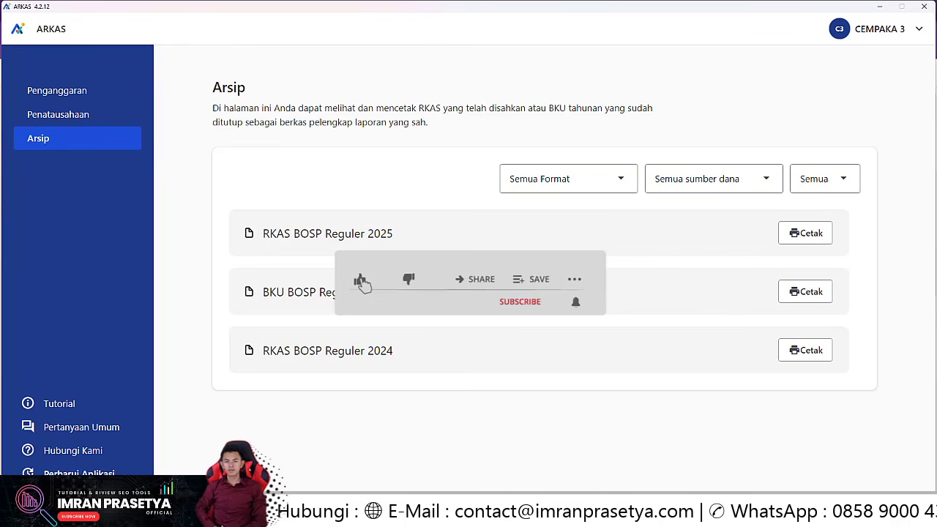
{"action": "left_click", "coordinate": [77, 476]}
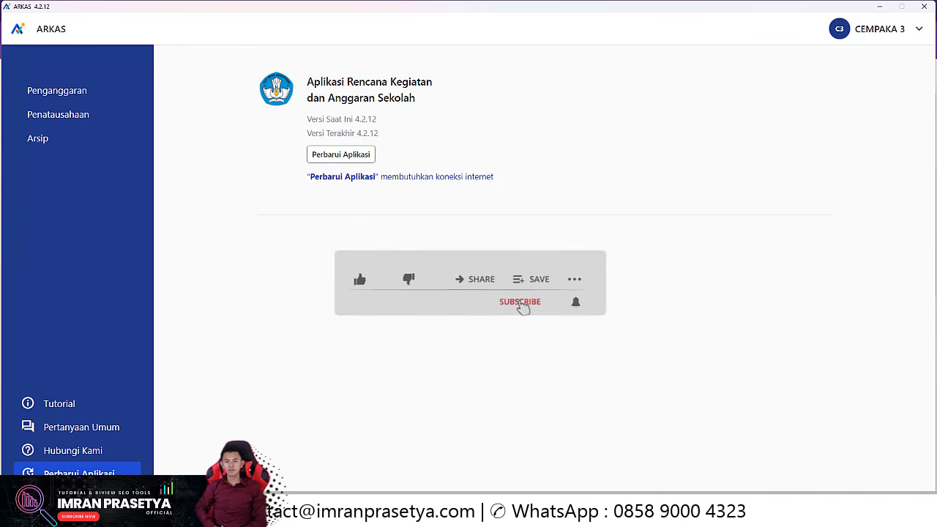
{"action": "left_click", "coordinate": [55, 92]}
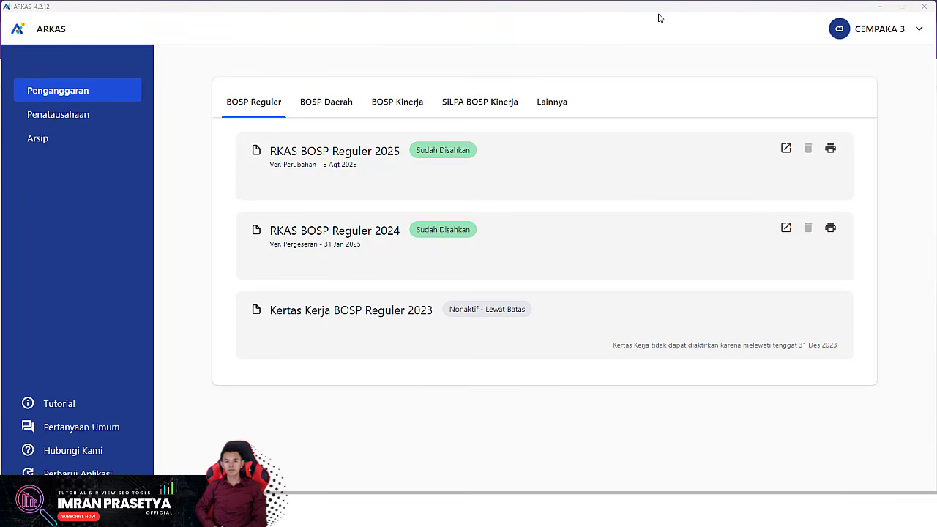
Step: Open the BKU section, view the Juli 2025 BKU, and return to the monthly BKU overview
{"action": "left_click", "coordinate": [78, 118]}
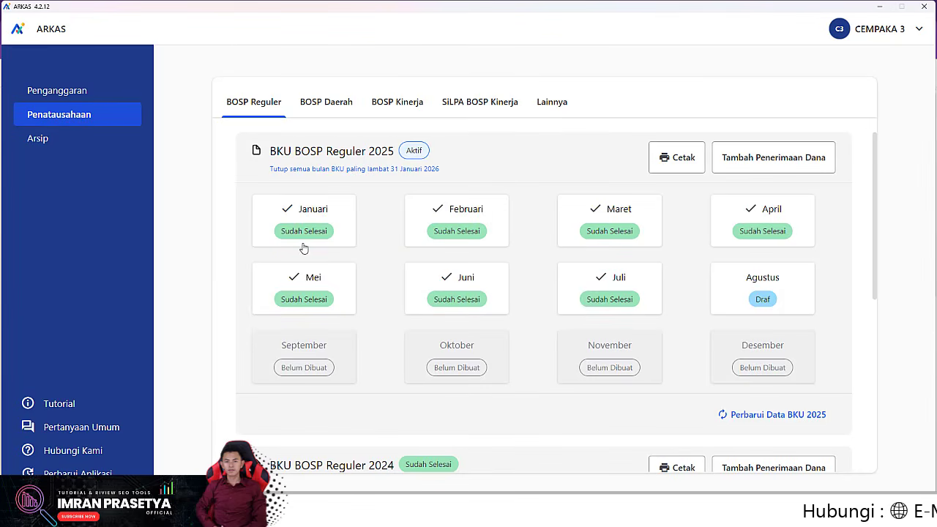
{"action": "left_click", "coordinate": [597, 293]}
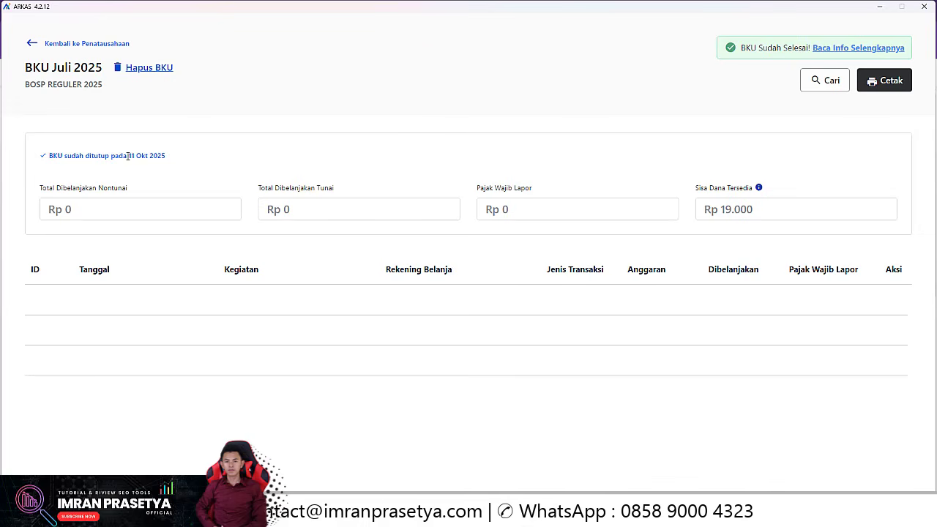
{"action": "left_click", "coordinate": [32, 45]}
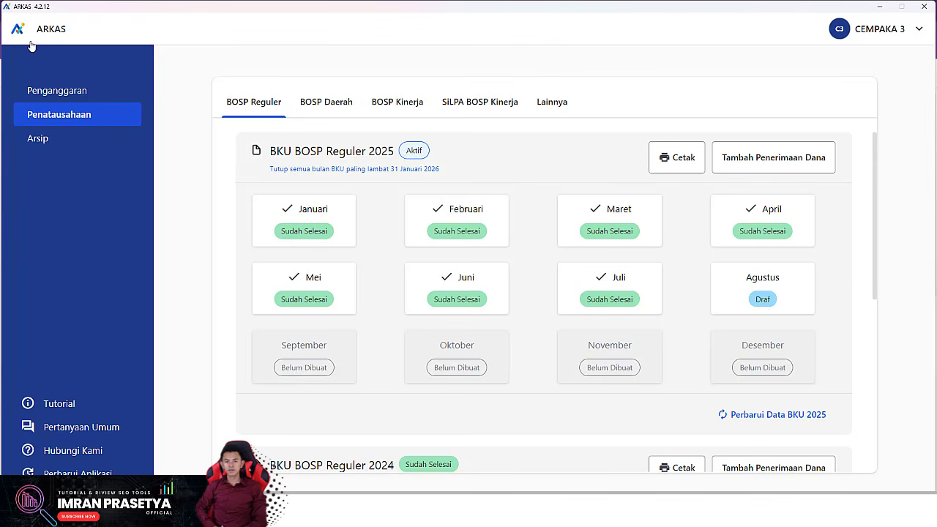
Step: In BKU Agustus 2025, delete the Rp 500.000 and Rp 750.000 cash withdrawal records
{"action": "left_click", "coordinate": [779, 291]}
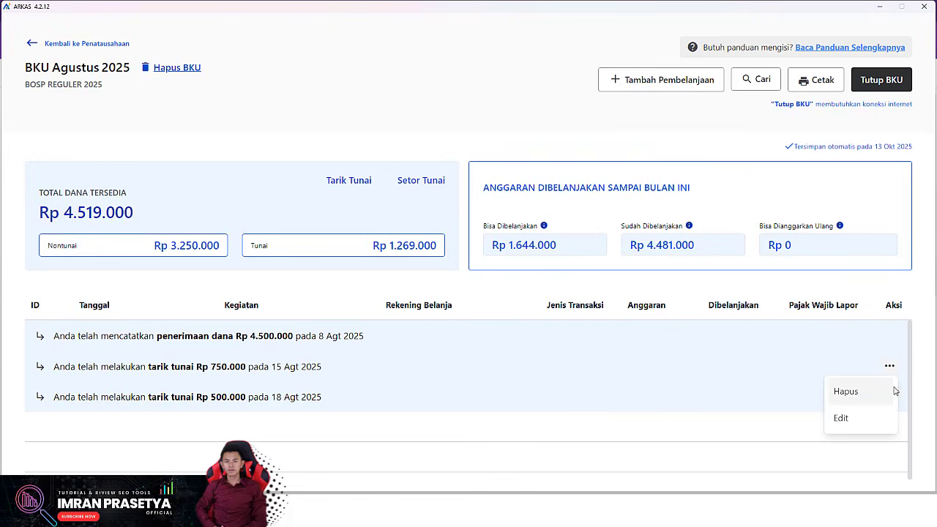
{"action": "left_click", "coordinate": [855, 395]}
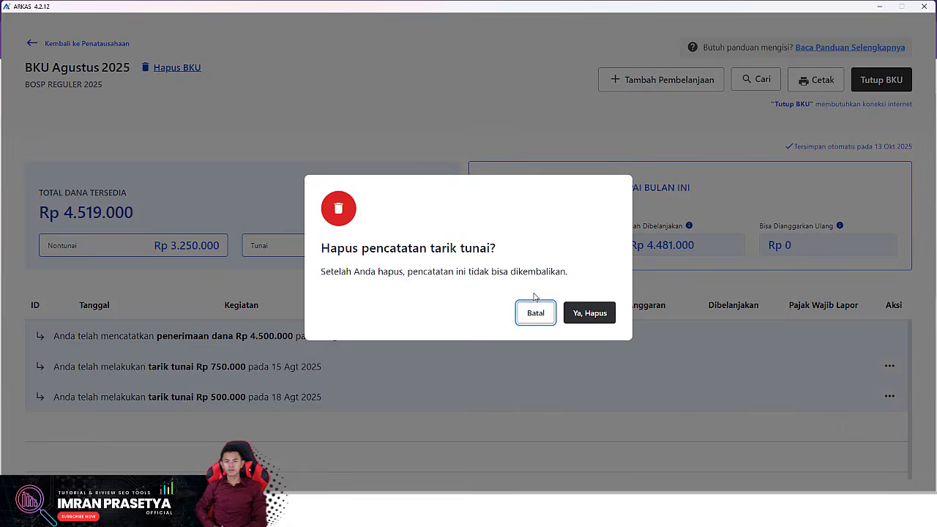
{"action": "left_click", "coordinate": [588, 315]}
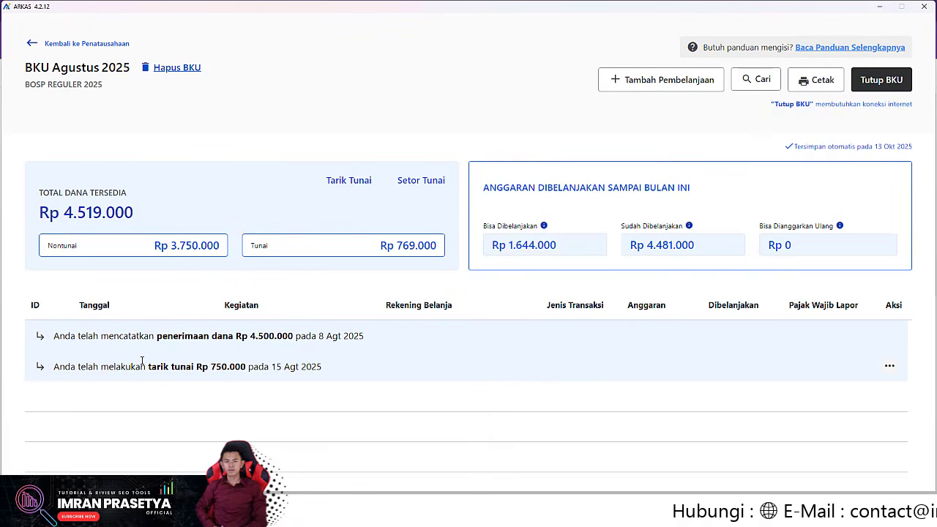
{"action": "left_click", "coordinate": [889, 365]}
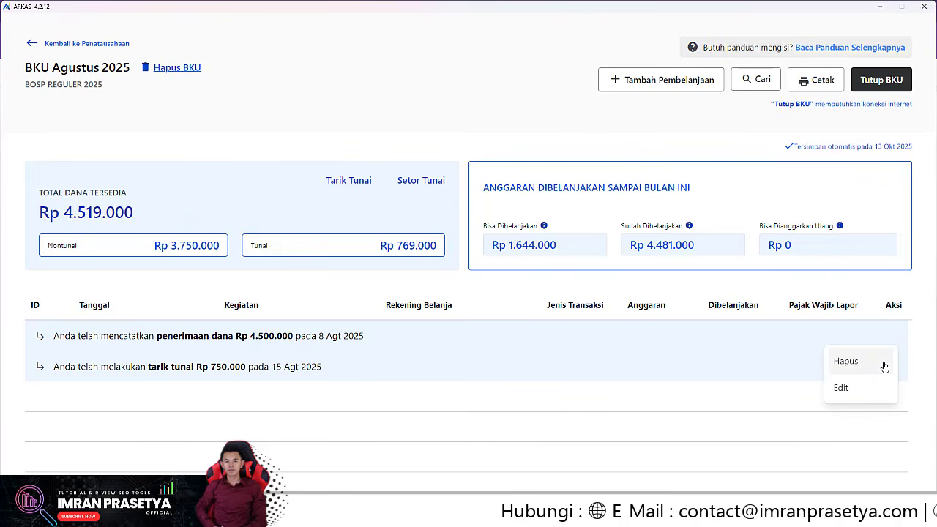
{"action": "left_click", "coordinate": [846, 361]}
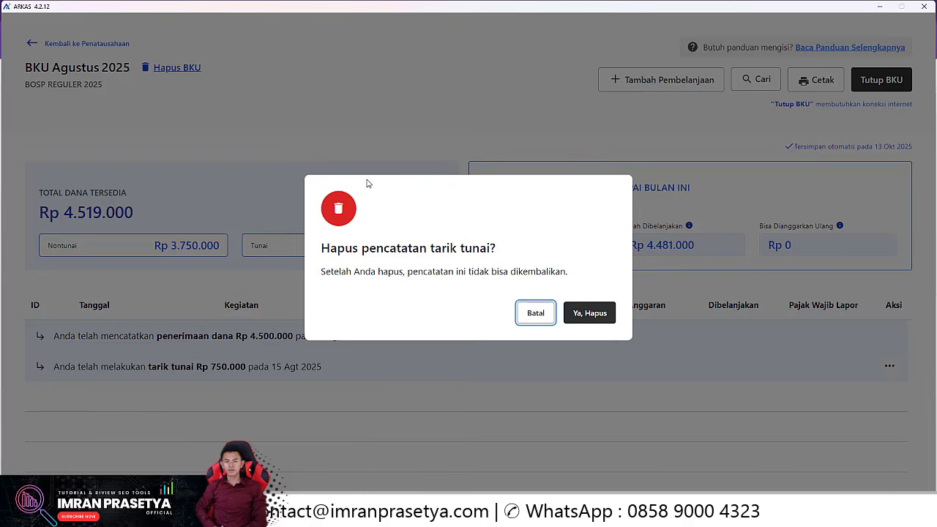
{"action": "left_click", "coordinate": [588, 314]}
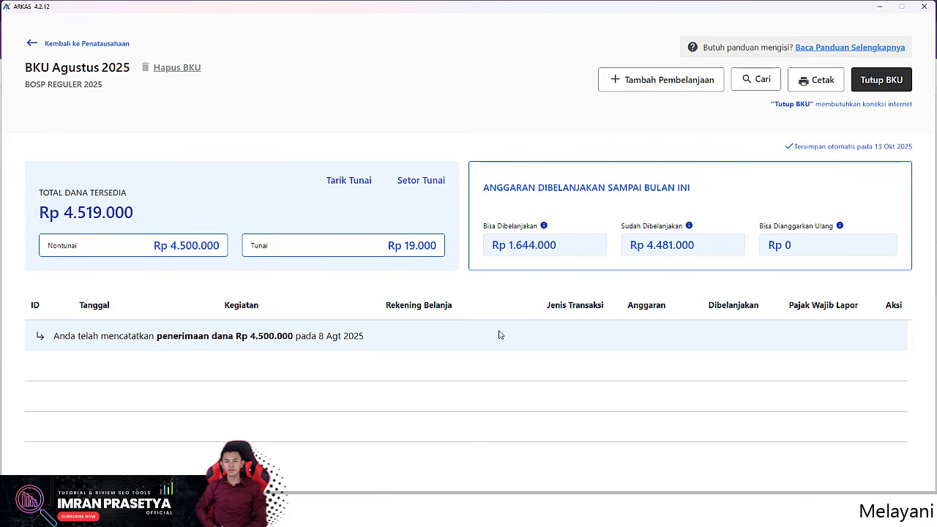
Step: Record and save a Rp 4.500.000 cash withdrawal dated 15 August 2025
{"action": "left_click", "coordinate": [349, 182]}
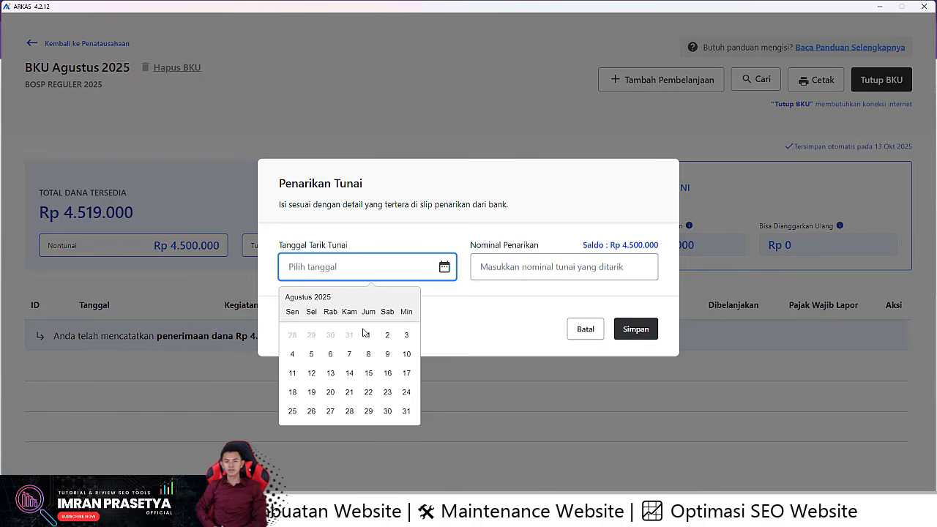
{"action": "left_click", "coordinate": [368, 373]}
{"action": "left_click", "coordinate": [551, 269]}
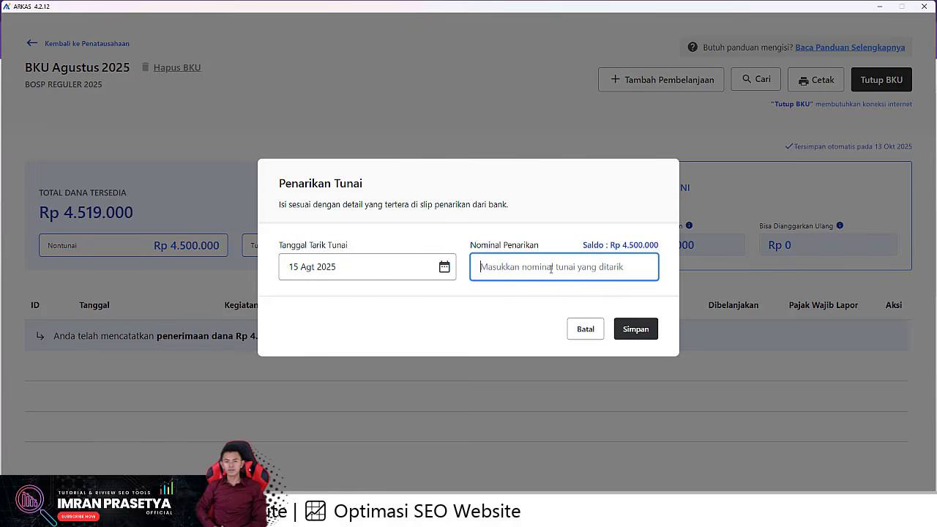
{"action": "type", "text": "45"}
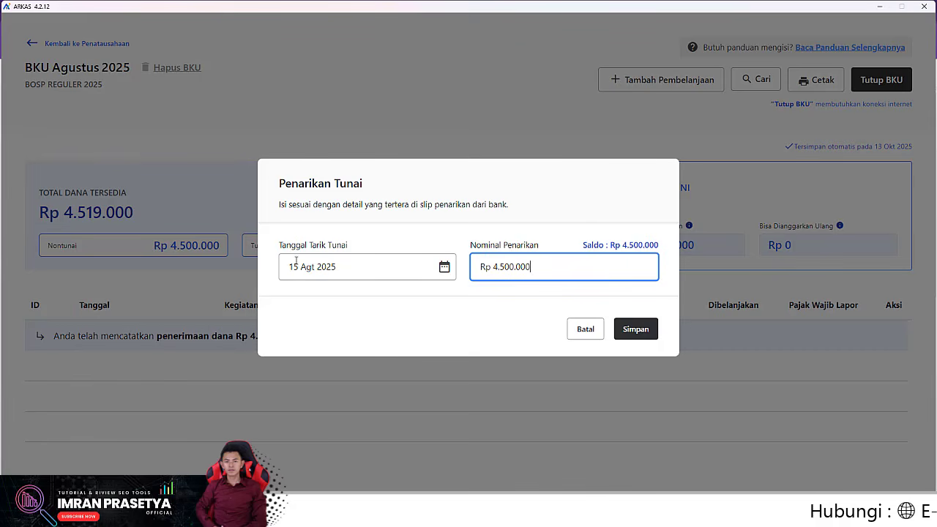
{"action": "left_click", "coordinate": [639, 330]}
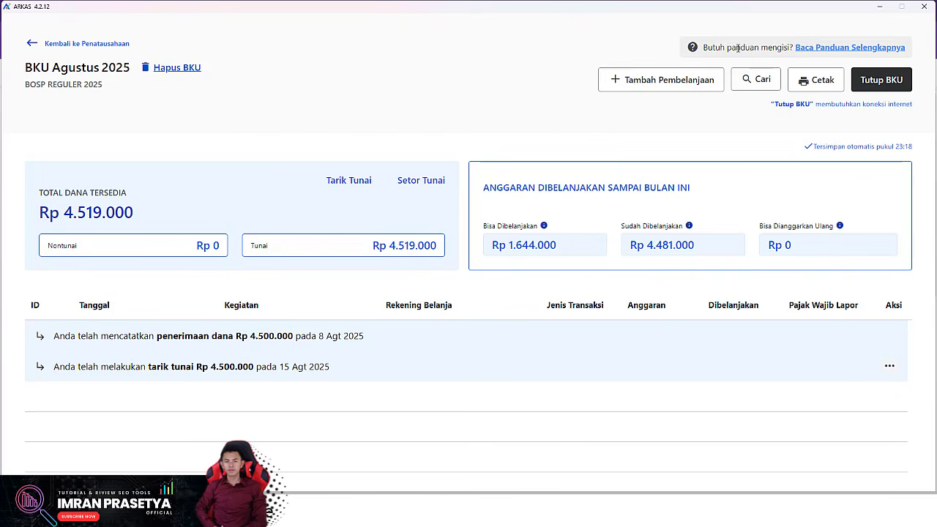
Step: Start a new spending entry dated 16 Agt 2025 with transaction type Tunai
{"action": "left_click", "coordinate": [653, 82]}
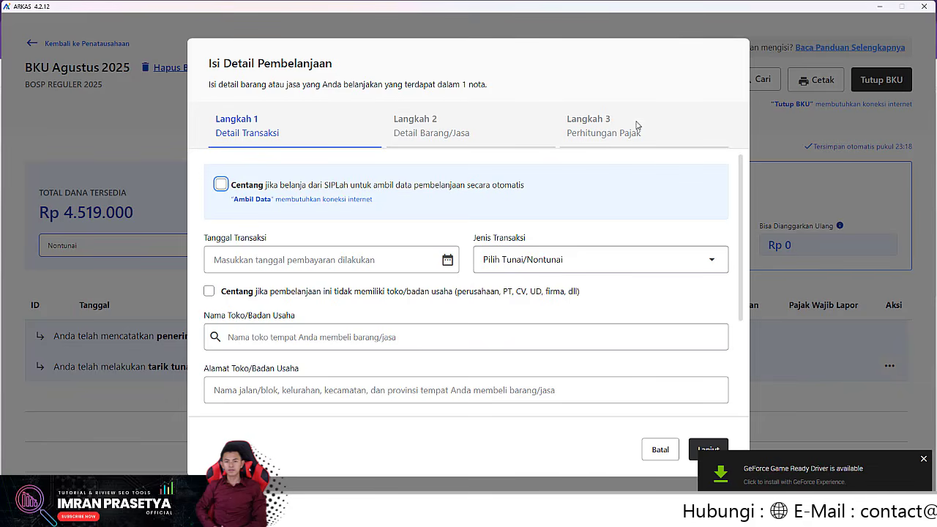
{"action": "left_click", "coordinate": [337, 260]}
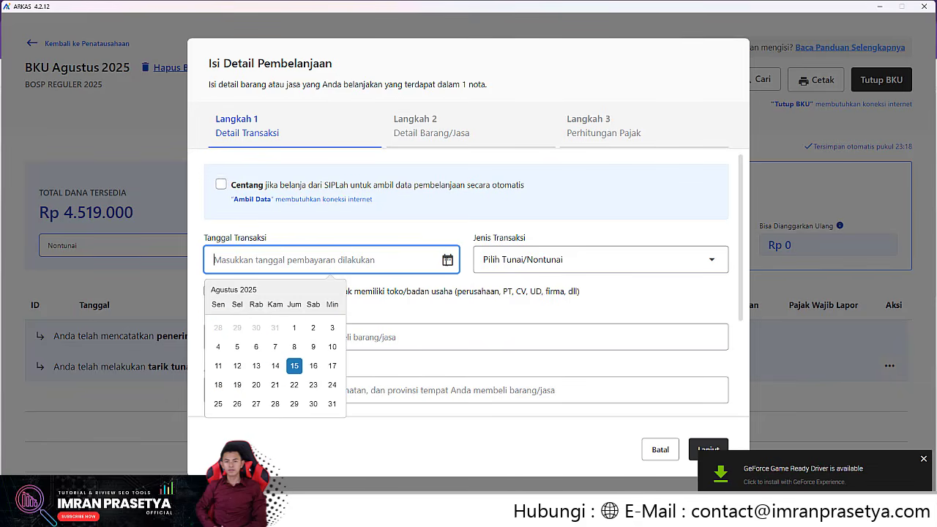
{"action": "left_click", "coordinate": [314, 365]}
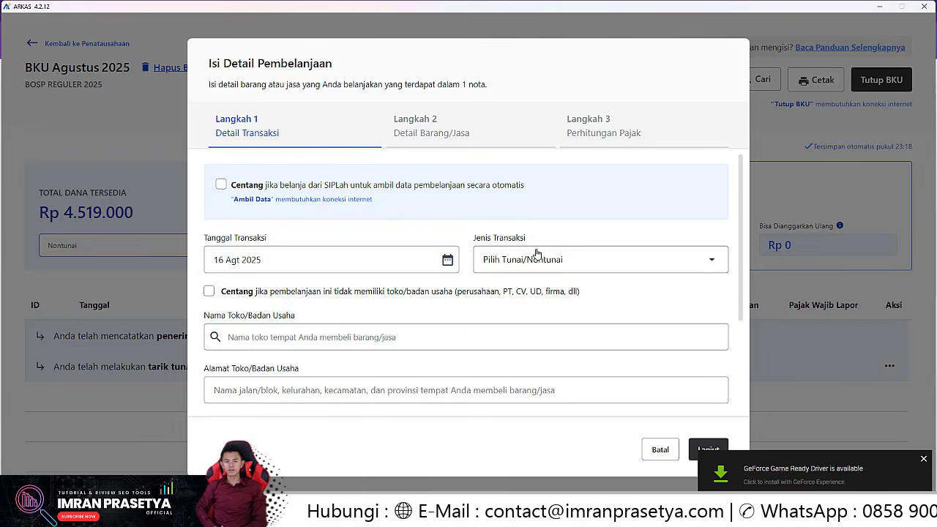
{"action": "left_click", "coordinate": [559, 256]}
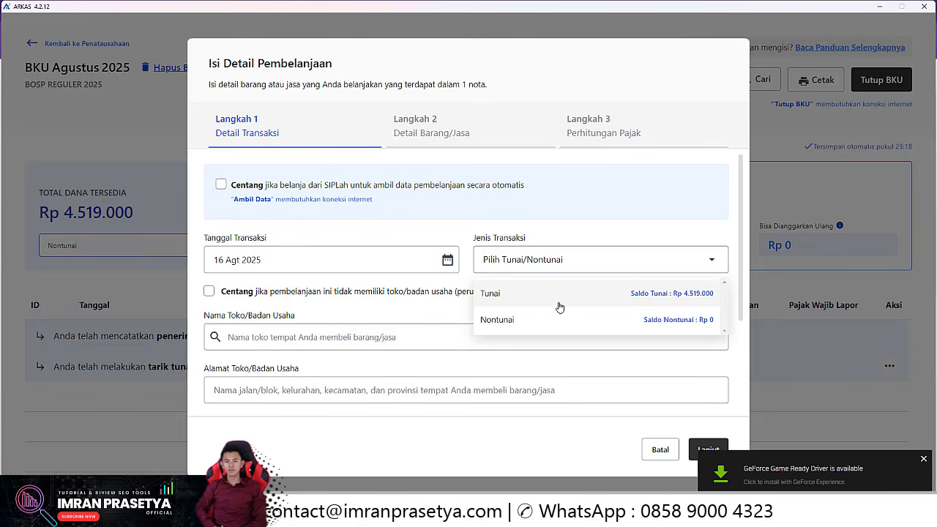
{"action": "left_click", "coordinate": [638, 301]}
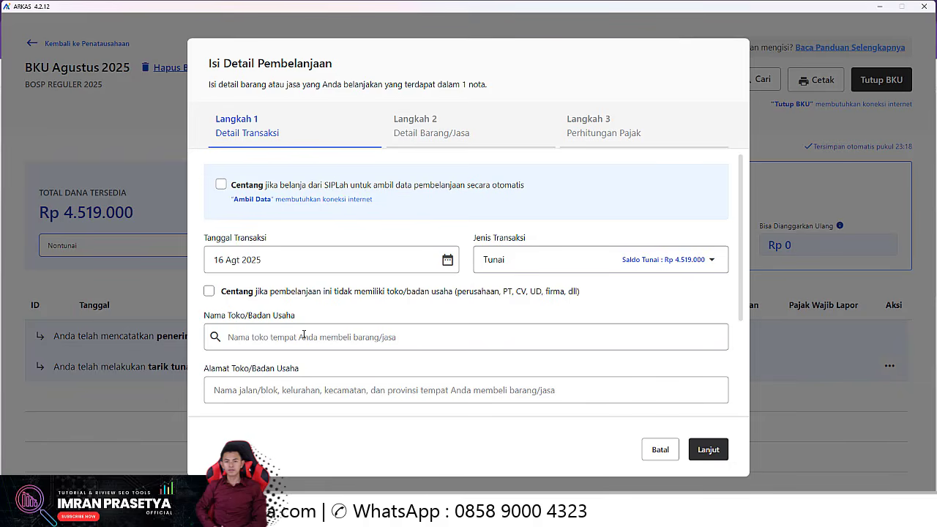
Step: Mark the payee as having no business and no NPWP, enter the recipient's name, and continue to item details
{"action": "left_click", "coordinate": [208, 291]}
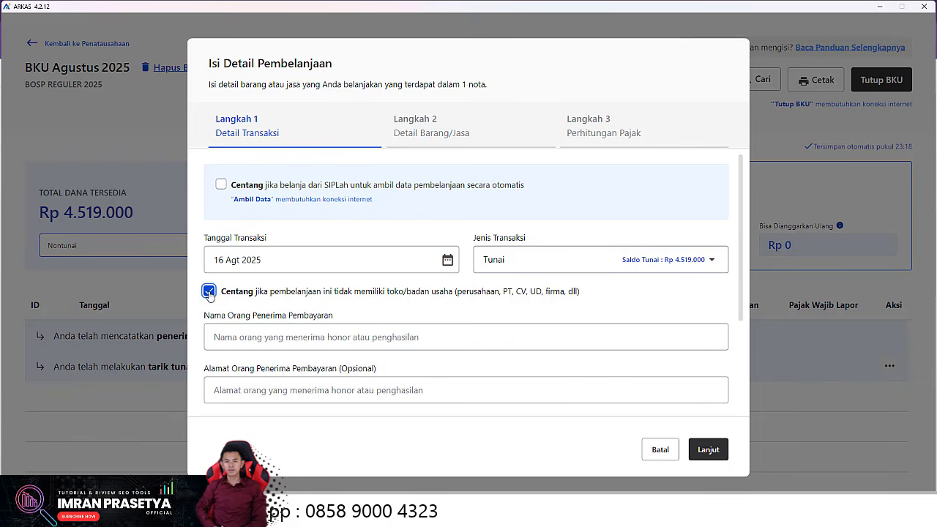
{"action": "scroll", "coordinate": [741, 241], "scroll_direction": "down", "scroll_amount": 2}
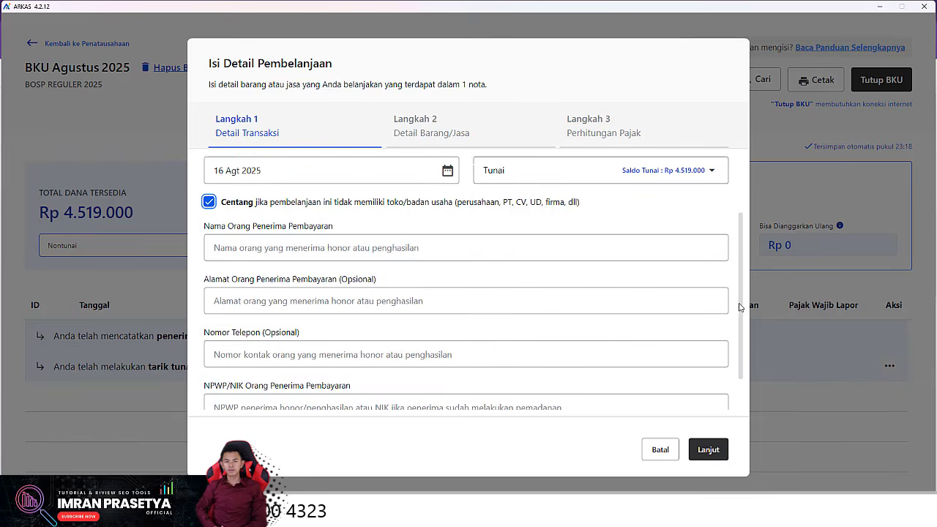
{"action": "scroll", "coordinate": [740, 239], "scroll_direction": "up", "scroll_amount": 2}
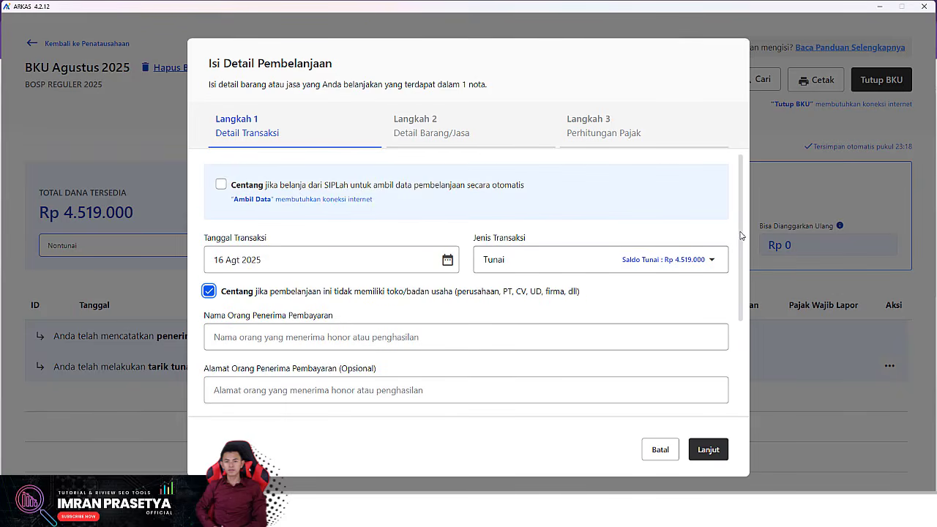
{"action": "left_click", "coordinate": [374, 337]}
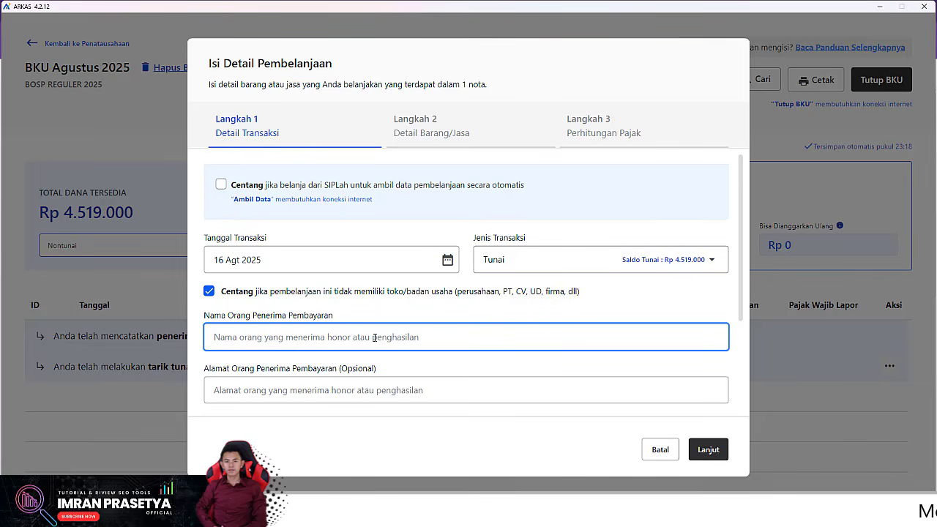
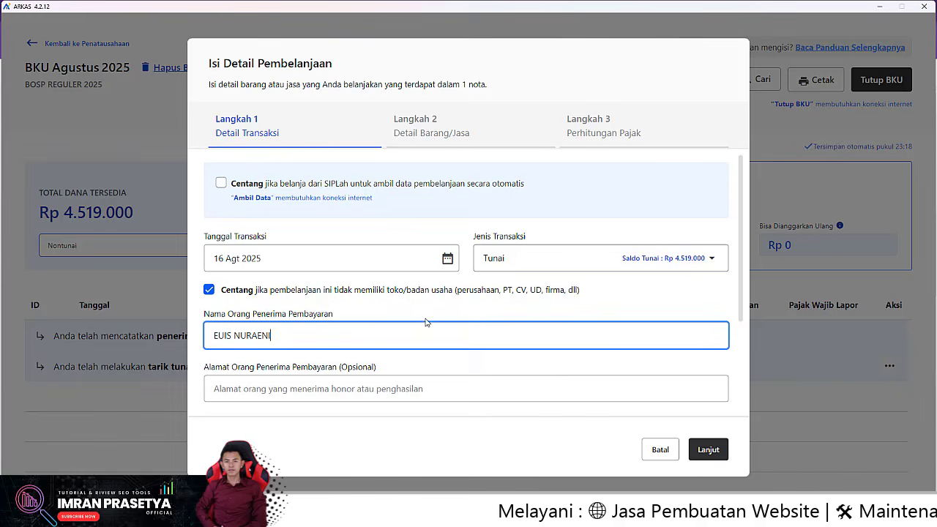
{"action": "scroll", "coordinate": [395, 337], "scroll_direction": "down", "scroll_amount": 2}
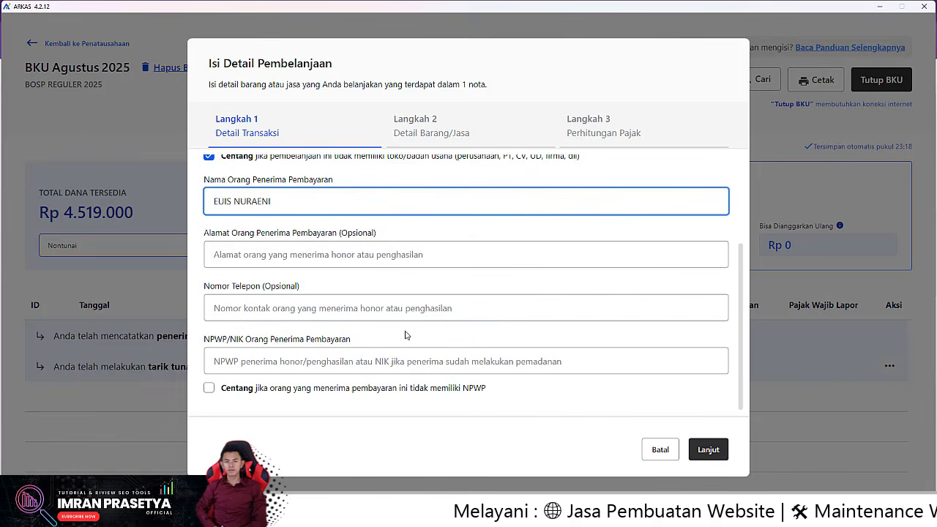
{"action": "left_click", "coordinate": [210, 389]}
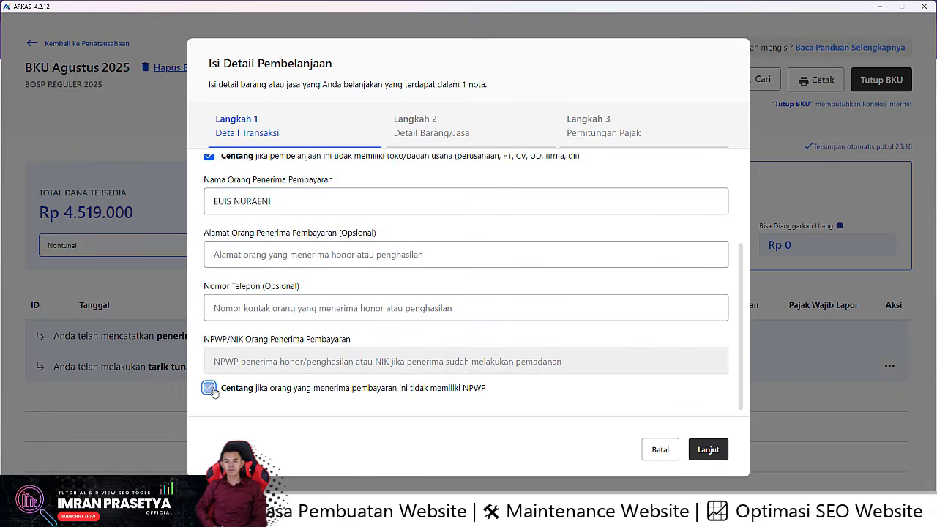
{"action": "left_click", "coordinate": [708, 450]}
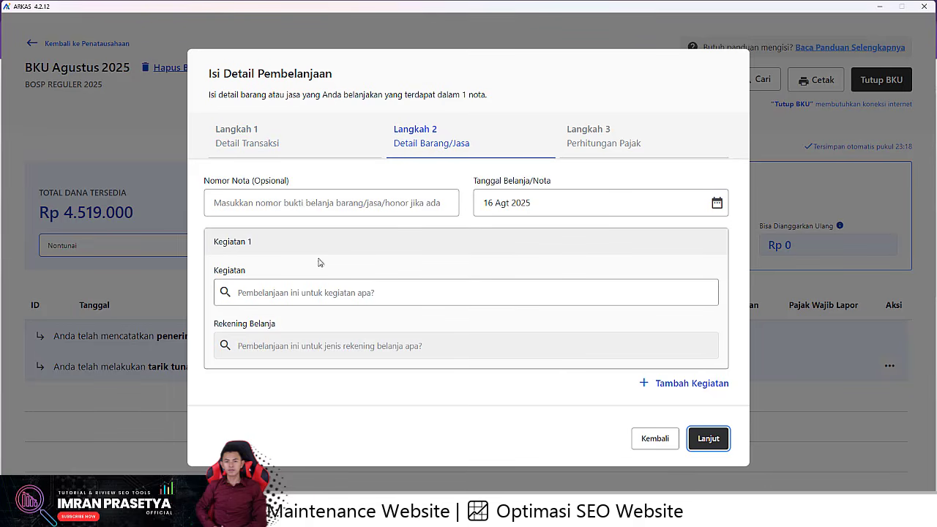
Step: Choose activity 04.06.02 (KKG community learning) and the in-town official travel account
{"action": "left_click", "coordinate": [254, 204]}
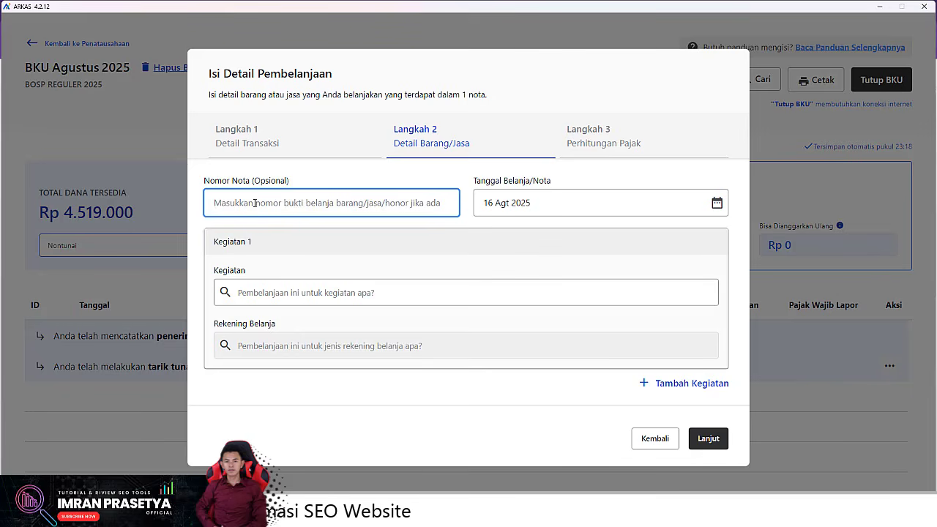
{"action": "left_click", "coordinate": [332, 293]}
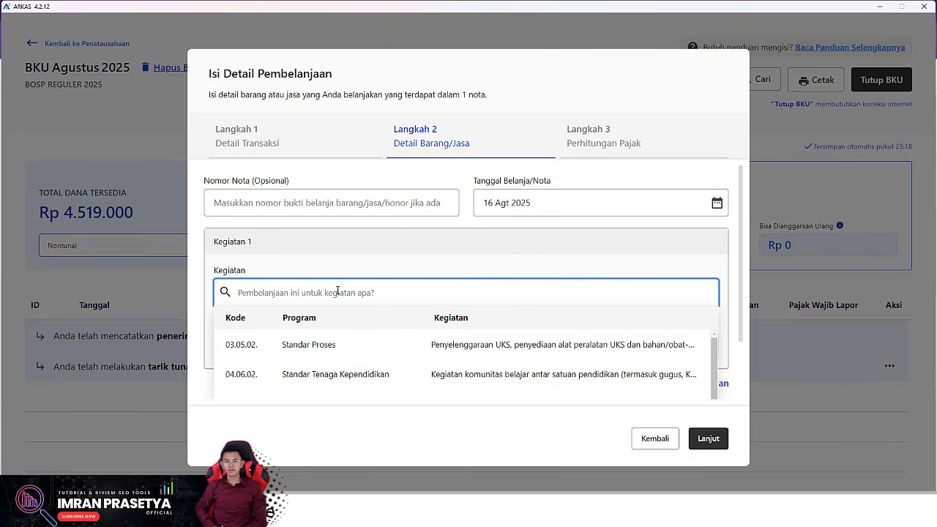
{"action": "type", "text": "kkg"}
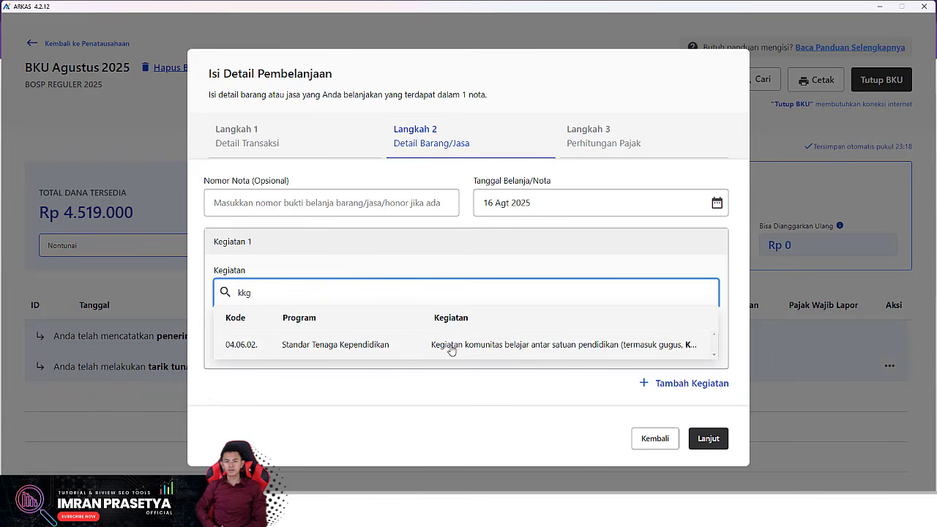
{"action": "left_click", "coordinate": [472, 354]}
{"action": "left_click", "coordinate": [423, 346]}
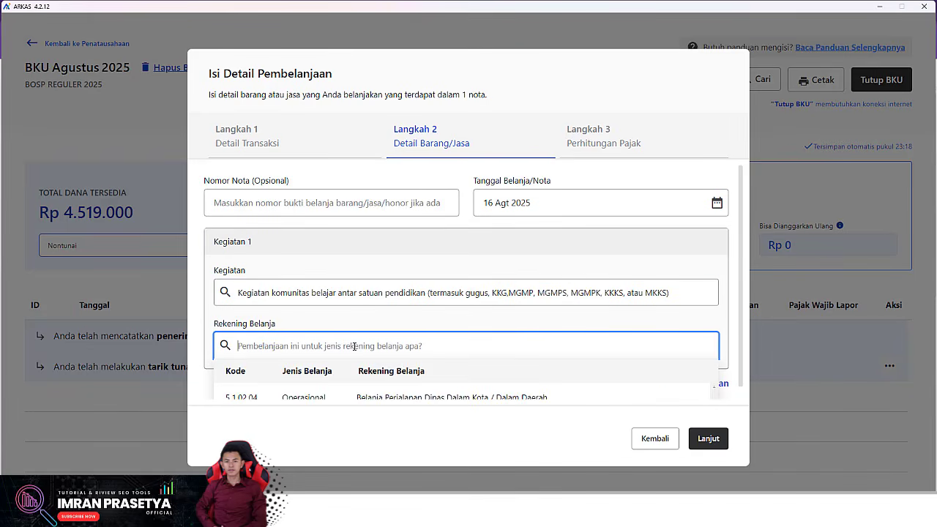
{"action": "left_click", "coordinate": [355, 388]}
Step: Add the Bantuan Biaya Transport item and change its quantity from 7 to 3
{"action": "scroll", "coordinate": [329, 385], "scroll_direction": "down", "scroll_amount": 1}
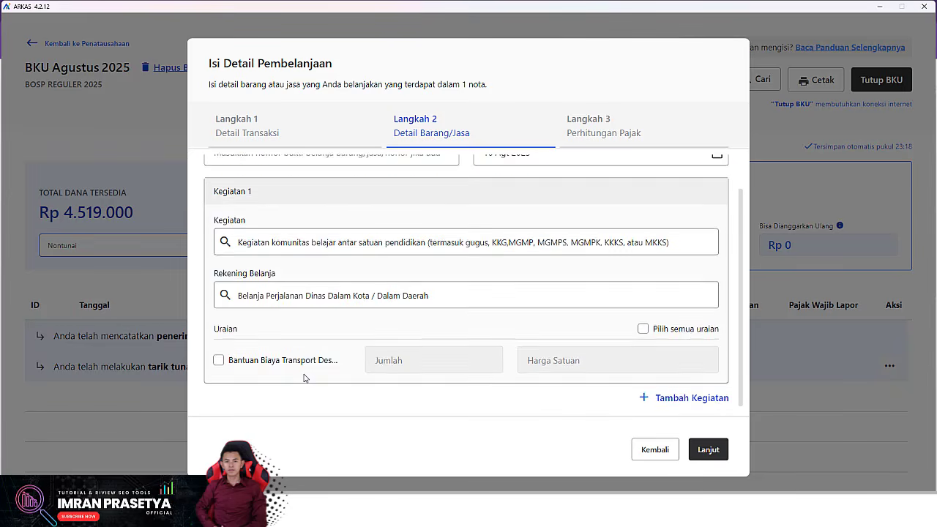
{"action": "left_click", "coordinate": [218, 357]}
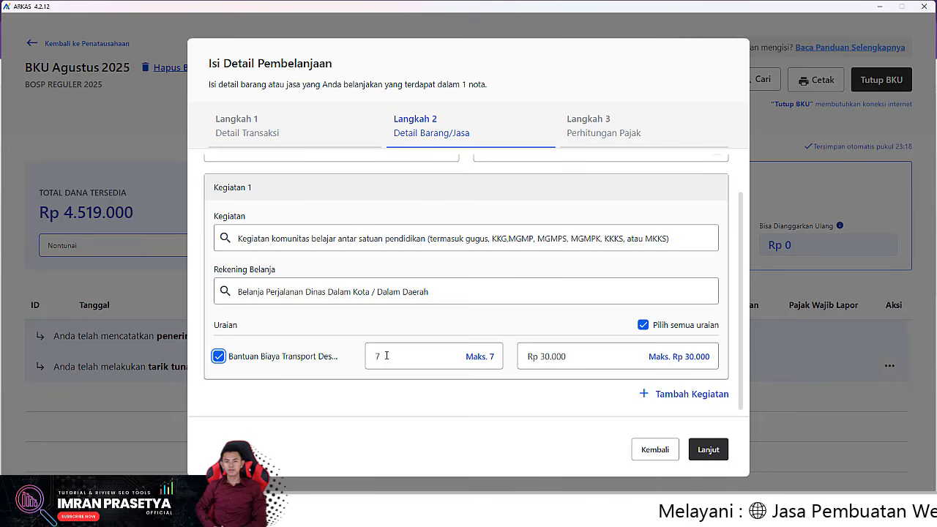
{"action": "left_click", "coordinate": [387, 355]}
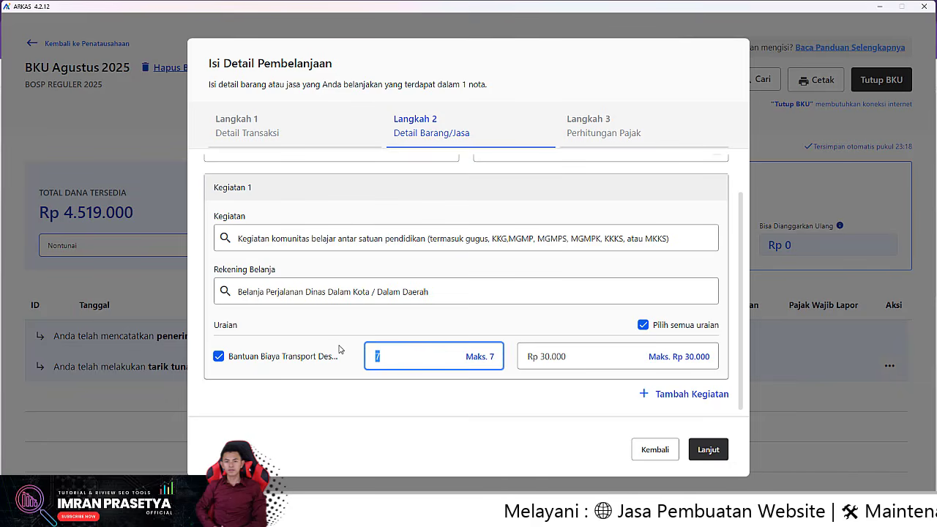
{"action": "type", "text": "3"}
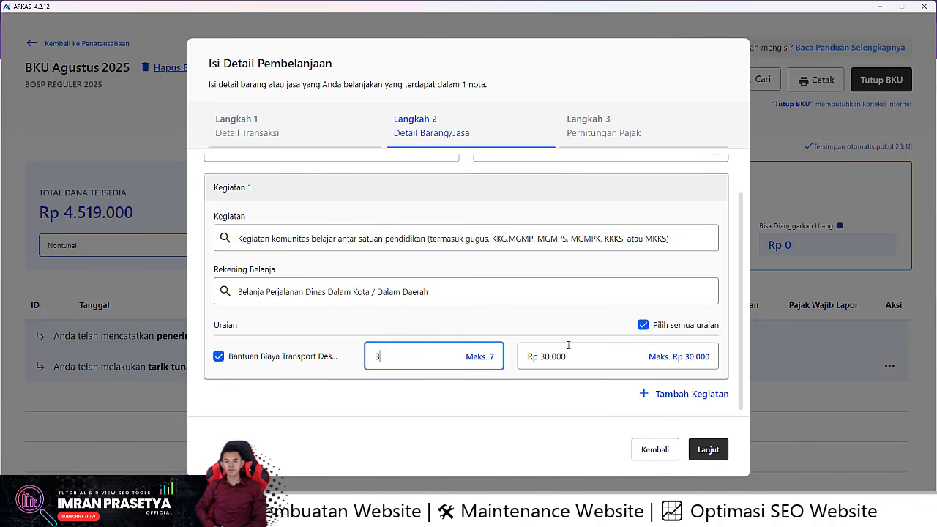
Step: Save the Rp 90.000 travel spending to the August BKU as entry BPU44
{"action": "left_click", "coordinate": [712, 449]}
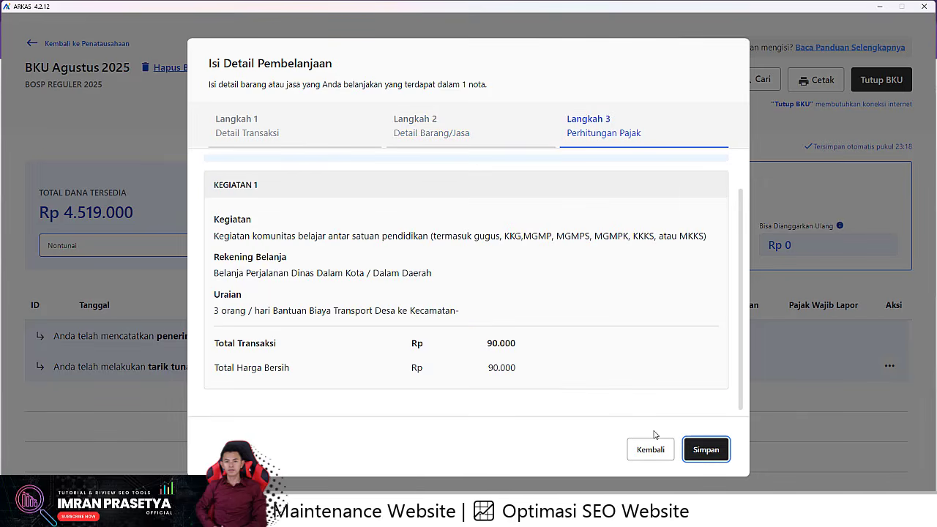
{"action": "left_click", "coordinate": [715, 451]}
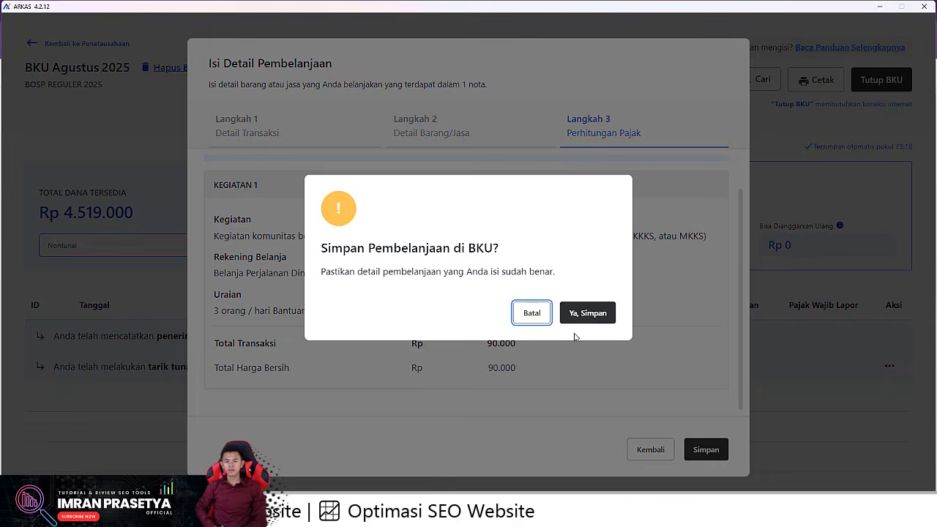
{"action": "left_click", "coordinate": [589, 314]}
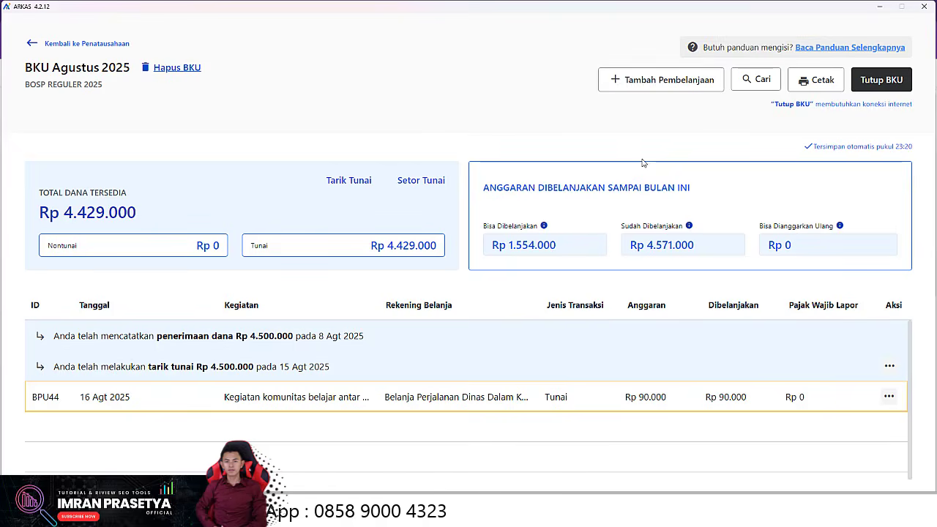
Step: Start another spending entry dated 16 Agt 2025 as a Tunai transaction
{"action": "left_click", "coordinate": [646, 82]}
{"action": "left_click", "coordinate": [330, 260]}
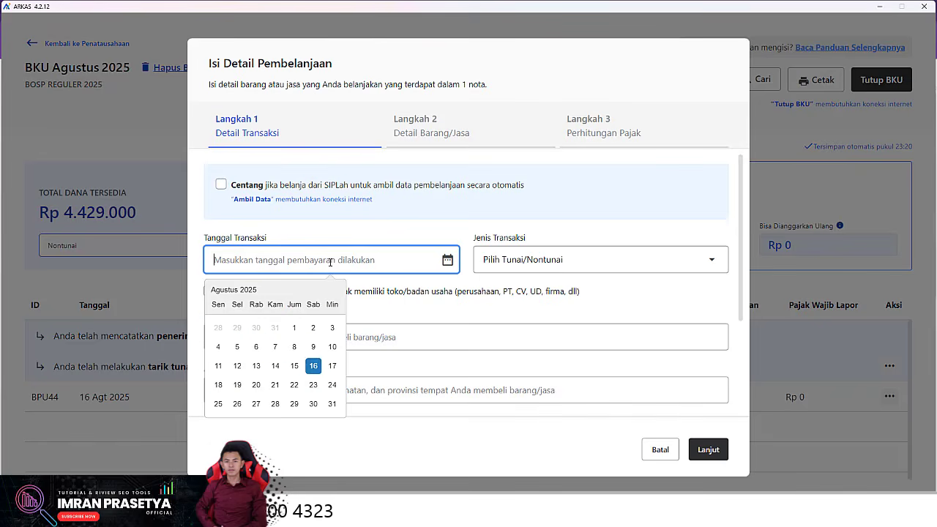
{"action": "left_click", "coordinate": [313, 367]}
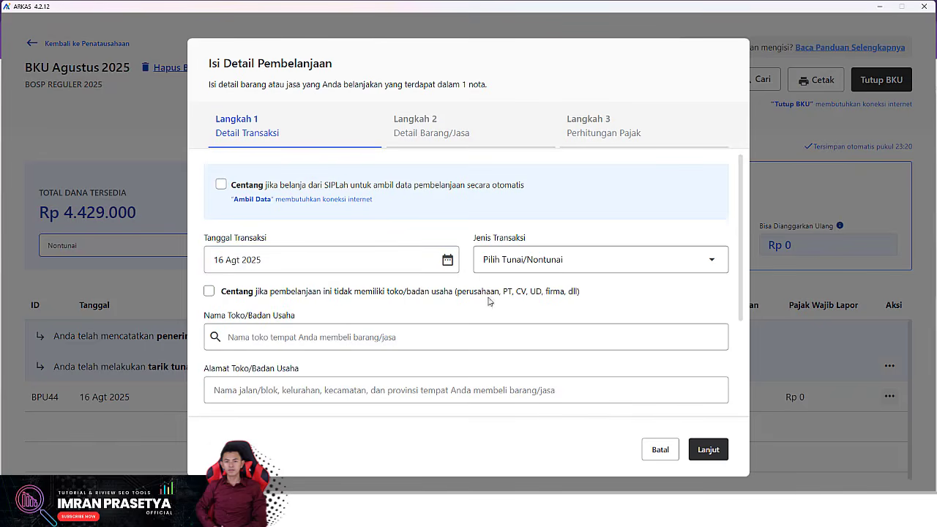
{"action": "left_click", "coordinate": [584, 258]}
{"action": "left_click", "coordinate": [592, 296]}
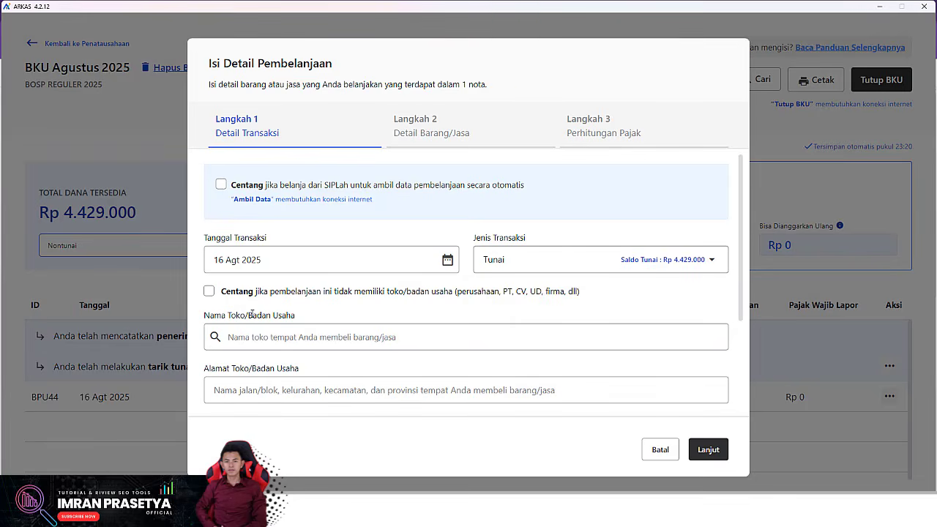
Step: Mark the payee as having no business and no NPWP, enter the payee's name, and continue to item details
{"action": "left_click", "coordinate": [211, 292]}
{"action": "left_click", "coordinate": [321, 336]}
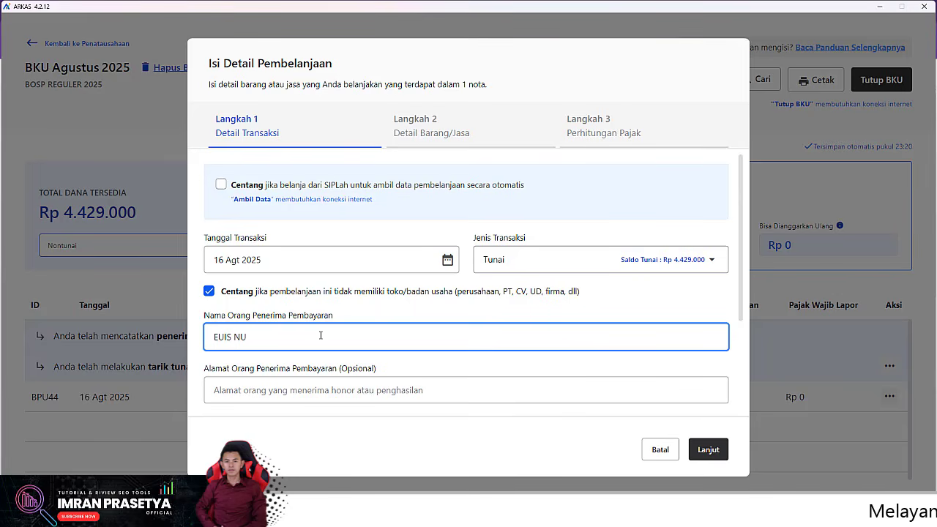
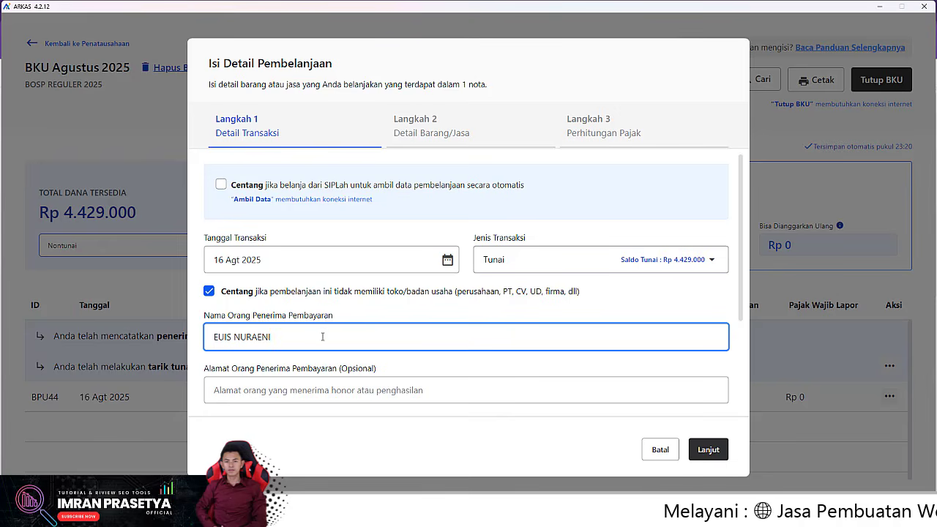
{"action": "scroll", "coordinate": [320, 336], "scroll_direction": "down", "scroll_amount": 3}
{"action": "left_click", "coordinate": [209, 389]}
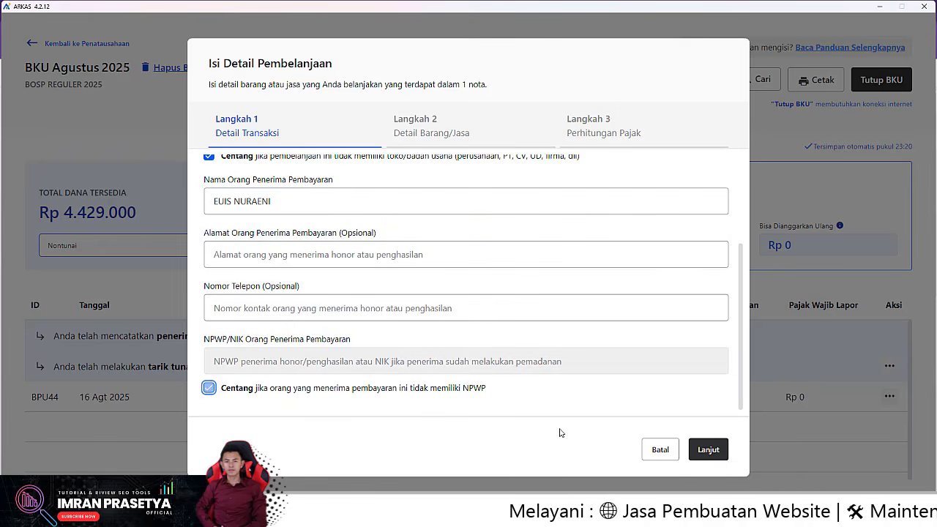
{"action": "left_click", "coordinate": [707, 449]}
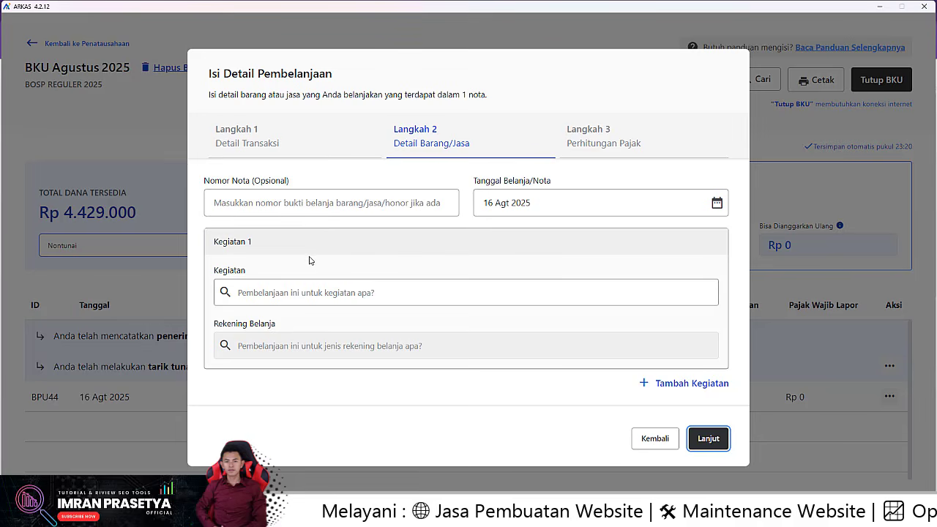
Step: Choose the UKS health services activity and the Belanja Obat-Obat-Obatan account
{"action": "left_click", "coordinate": [307, 292]}
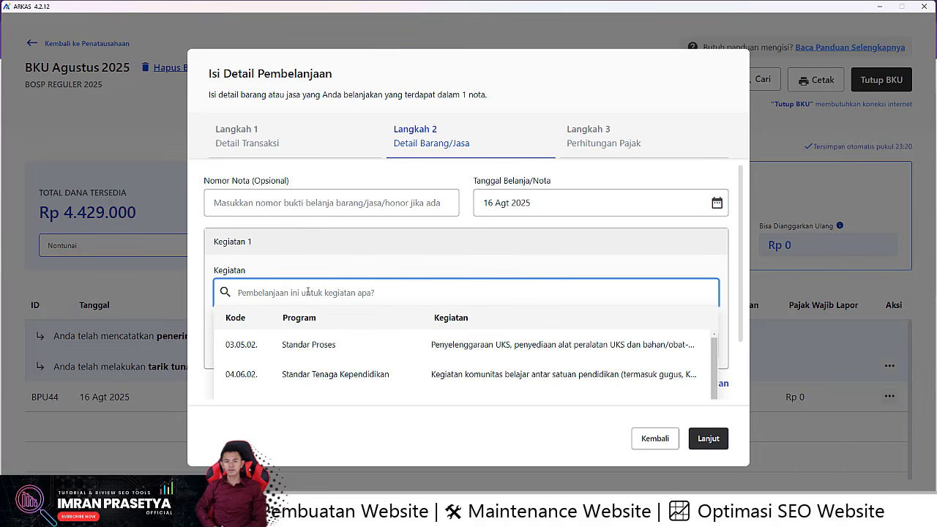
{"action": "type", "text": "UKS"}
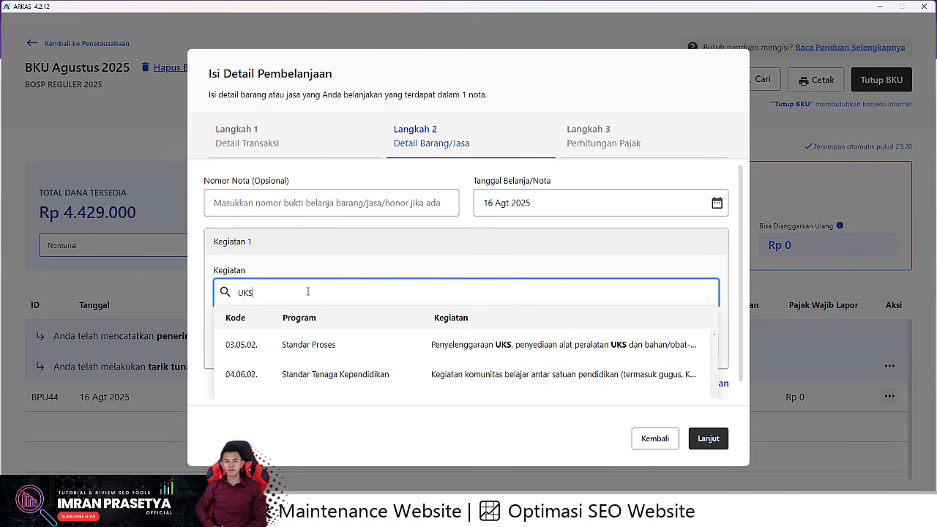
{"action": "left_click", "coordinate": [429, 340]}
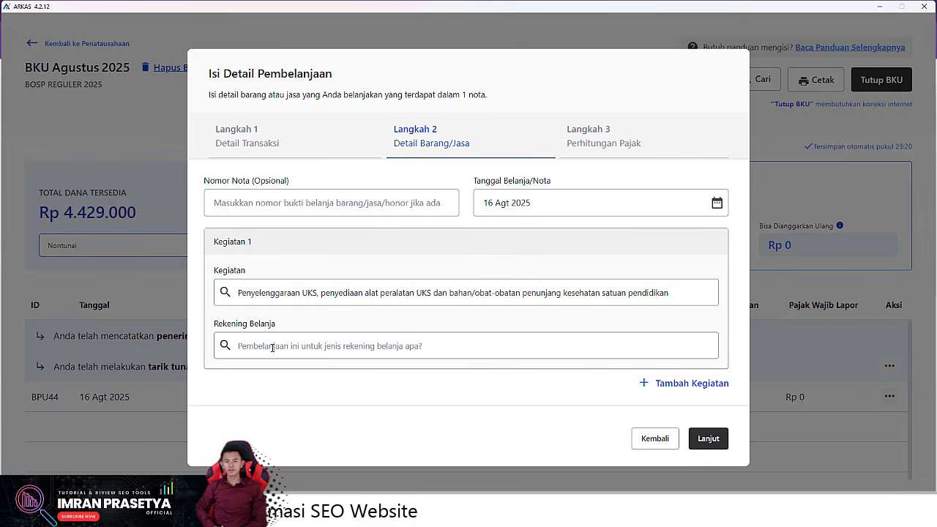
{"action": "left_click", "coordinate": [236, 346]}
{"action": "left_click", "coordinate": [315, 385]}
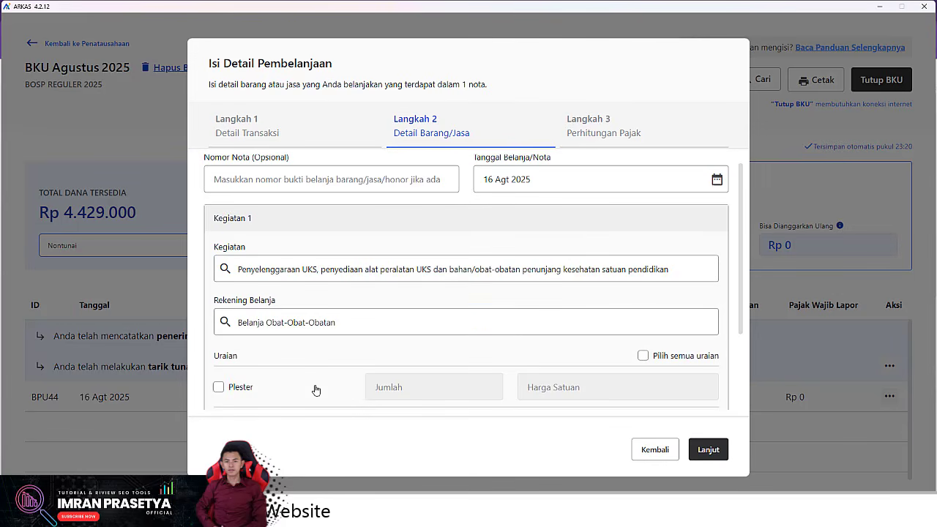
Step: Keep only Antiseptic (Betadine) as the purchased item, unticking Plester and Perban Kain Kasa, and continue
{"action": "left_click", "coordinate": [218, 387]}
{"action": "scroll", "coordinate": [326, 388], "scroll_direction": "down", "scroll_amount": 1}
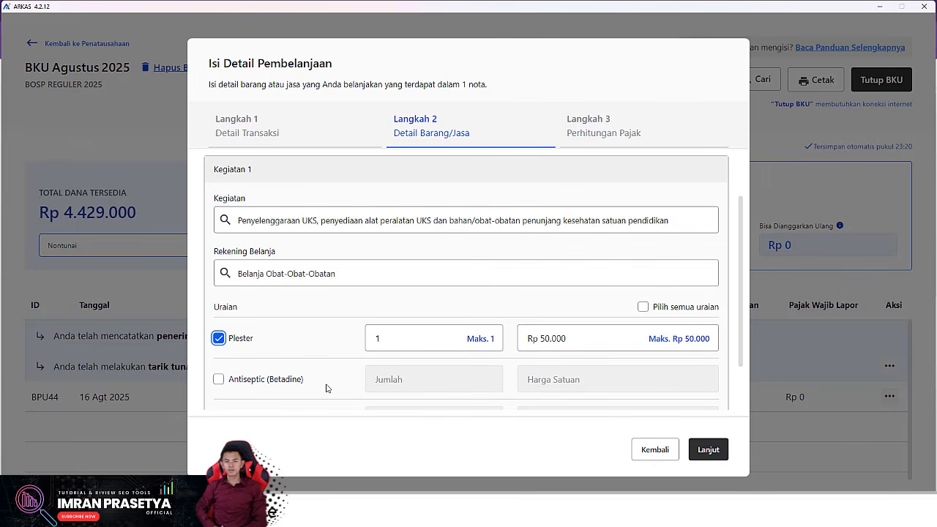
{"action": "scroll", "coordinate": [330, 388], "scroll_direction": "down", "scroll_amount": 1}
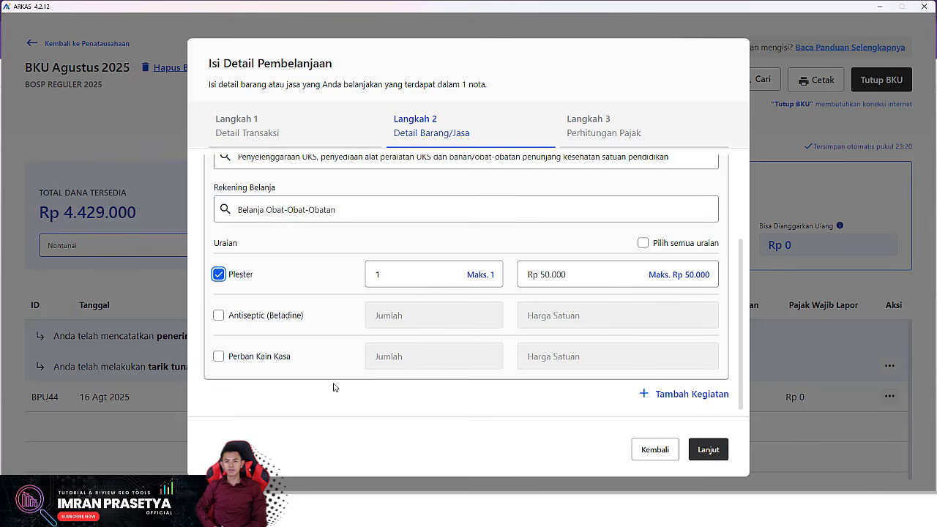
{"action": "left_click", "coordinate": [218, 316]}
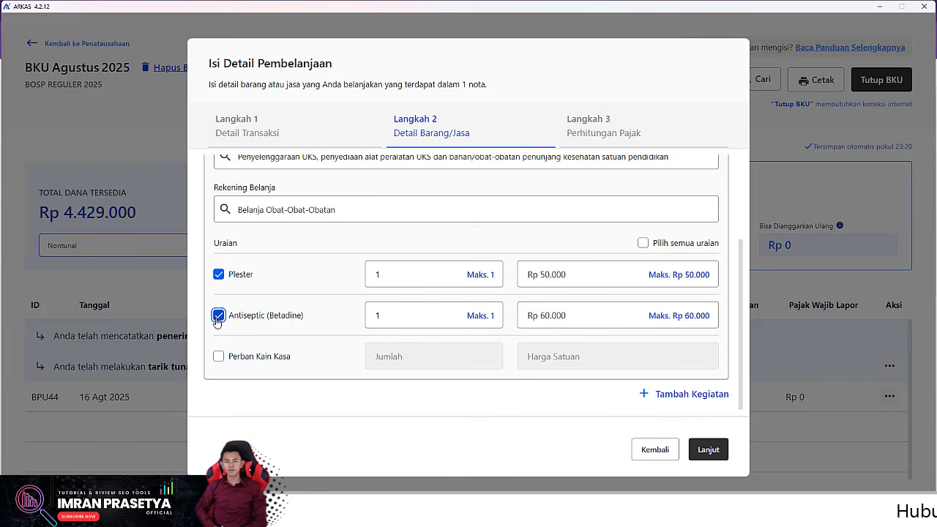
{"action": "left_click", "coordinate": [218, 357]}
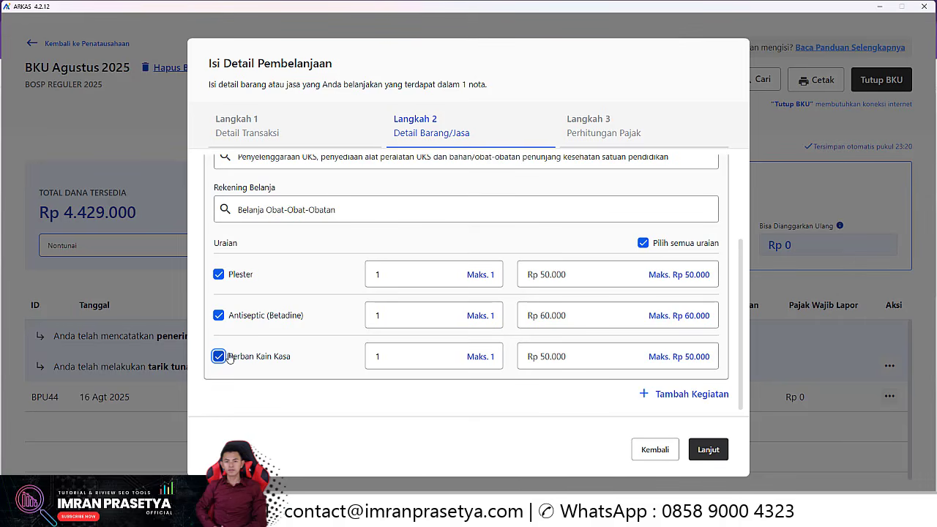
{"action": "left_click", "coordinate": [219, 274]}
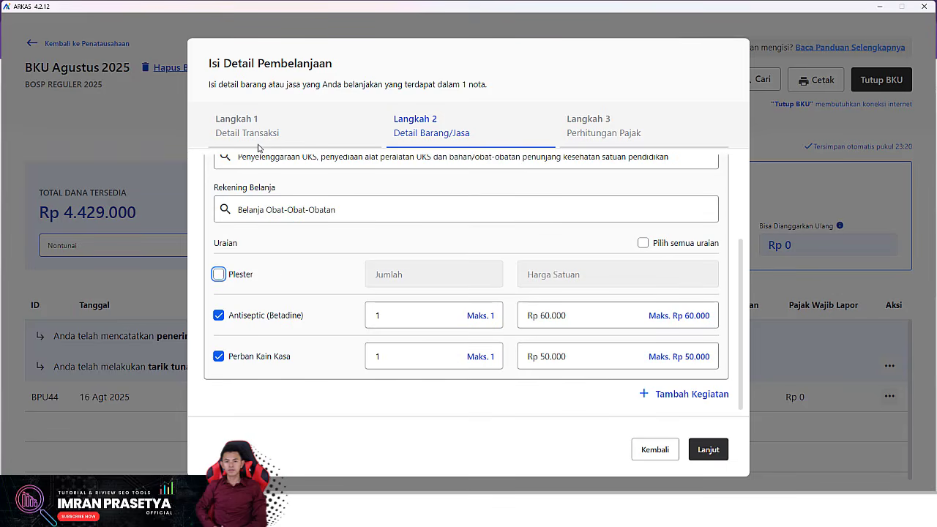
{"action": "left_click", "coordinate": [219, 356]}
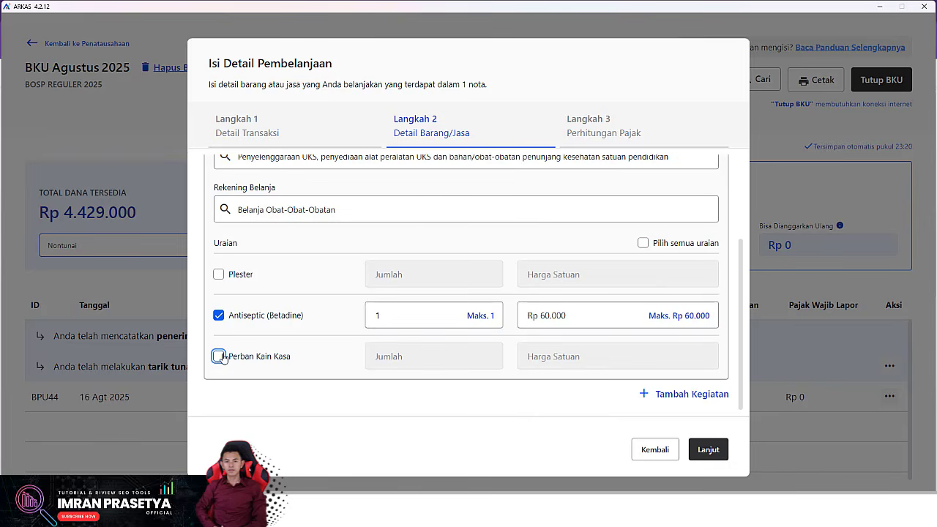
{"action": "left_click", "coordinate": [707, 450]}
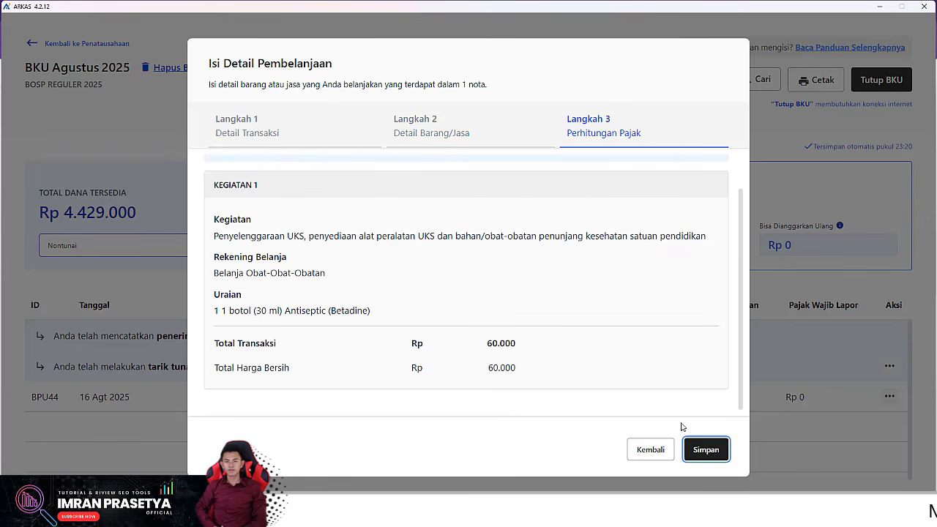
Step: Confirm saving the medicine spending as BPU45, leaving Rp 4.369.000, and begin another spending entry
{"action": "left_click", "coordinate": [717, 452]}
{"action": "left_click", "coordinate": [588, 315]}
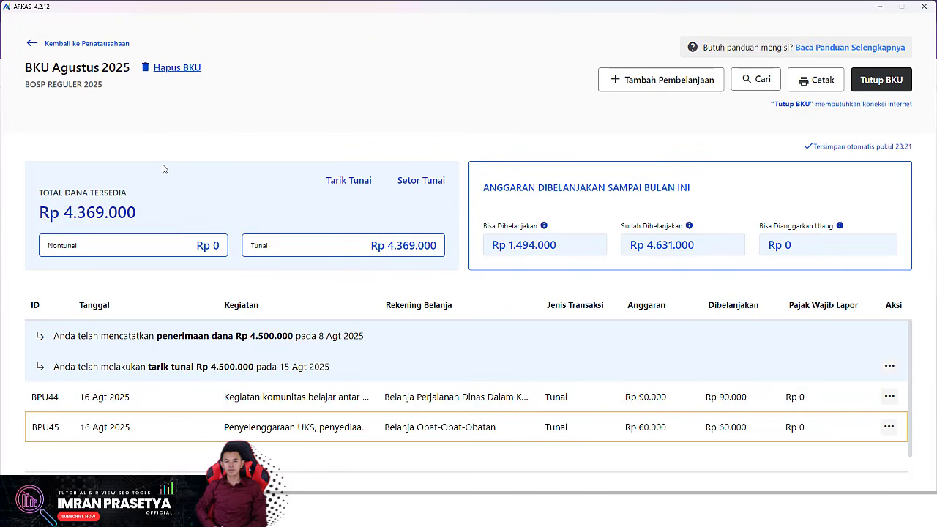
{"action": "left_click", "coordinate": [647, 85]}
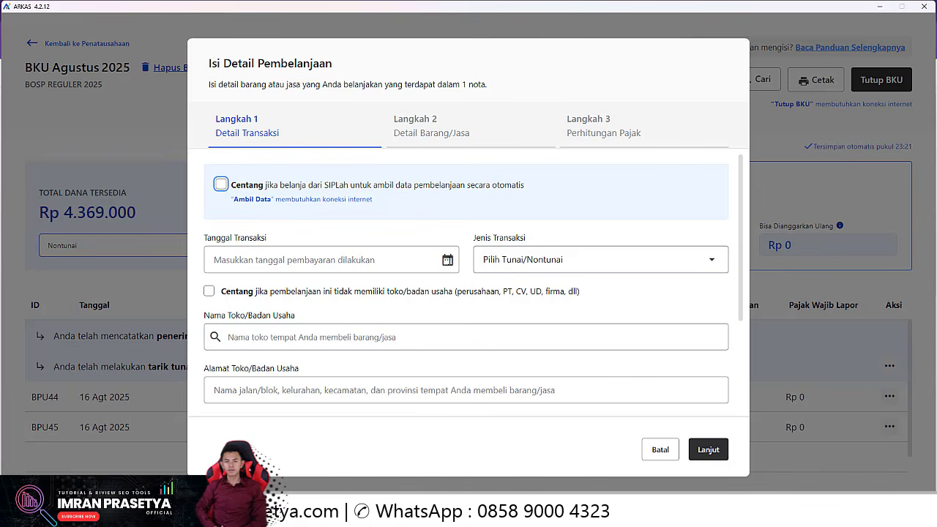
Step: Set the transaction date to 16 Agt 2025 and the transaction type to Tunai
{"action": "left_click", "coordinate": [322, 259]}
{"action": "left_click", "coordinate": [317, 366]}
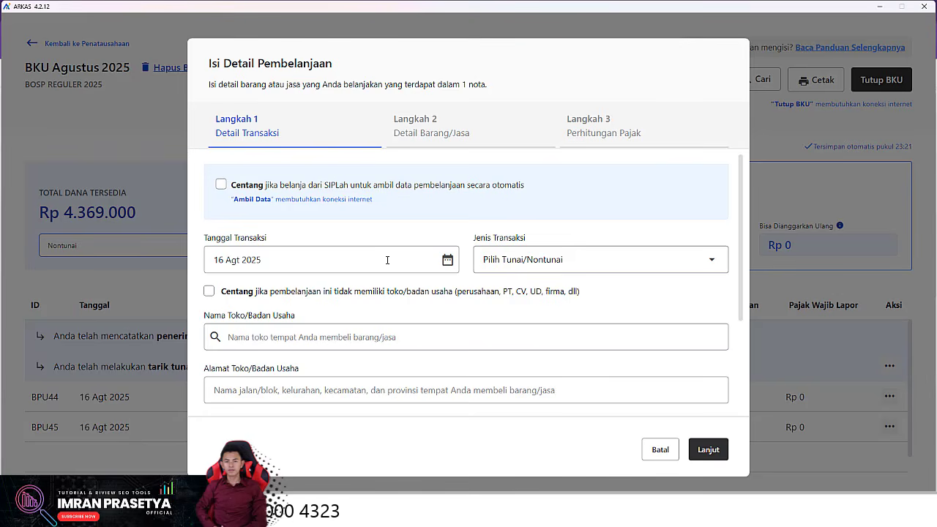
{"action": "left_click", "coordinate": [545, 258]}
{"action": "left_click", "coordinate": [628, 293]}
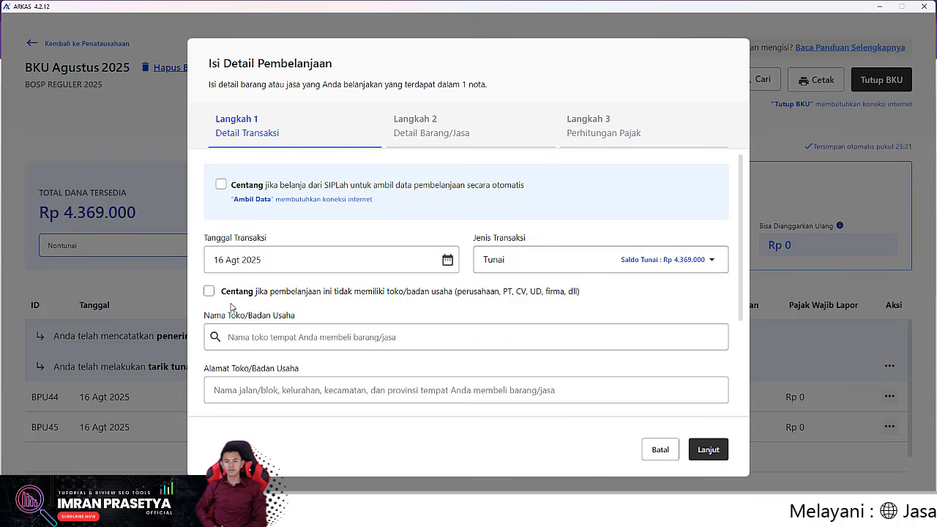
Step: Mark the purchase as having no shop and no NPWP, enter and correct the recipient's name, and continue
{"action": "left_click", "coordinate": [208, 292]}
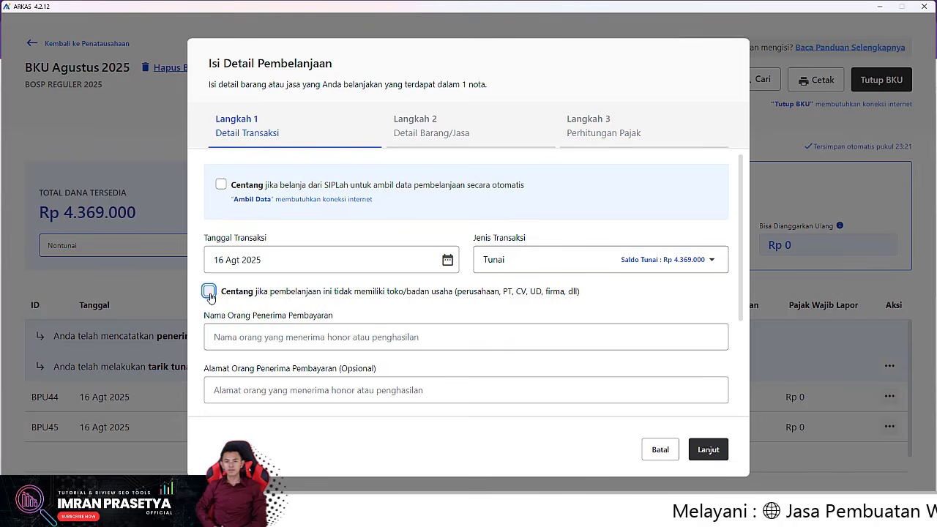
{"action": "left_click", "coordinate": [287, 336]}
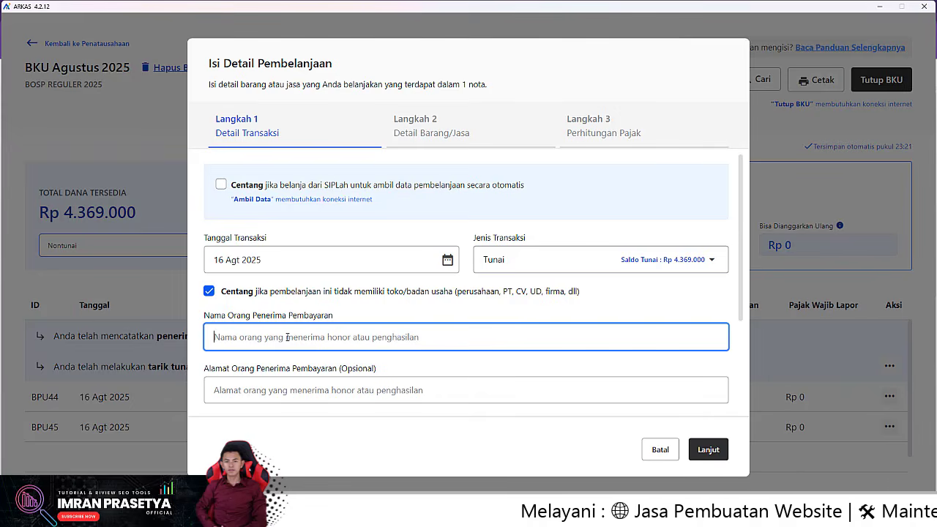
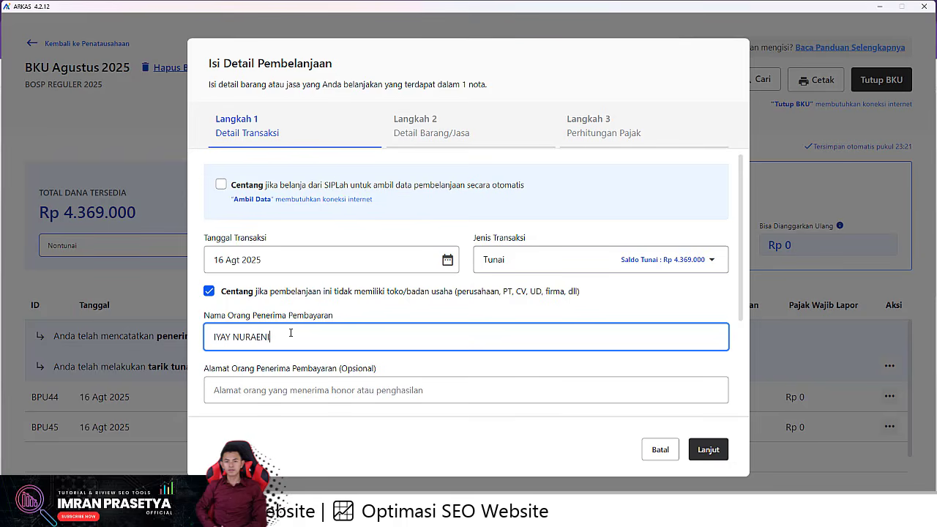
{"action": "left_click_drag", "start_coordinate": [233, 337], "coordinate": [400, 336]}
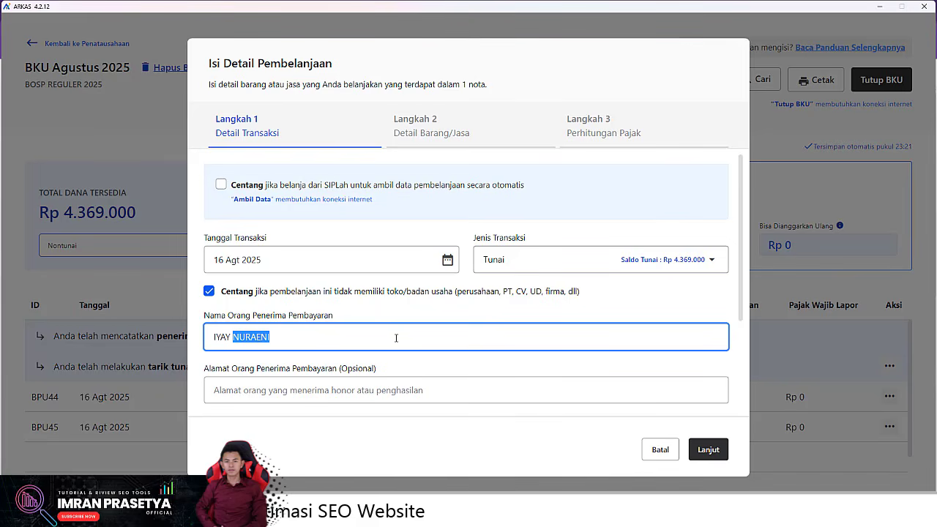
{"action": "type", "text": "HERY"}
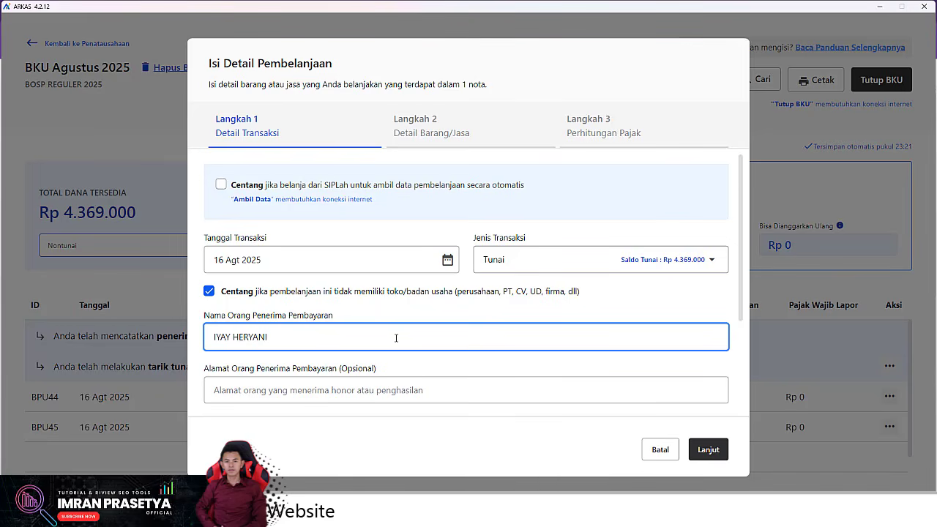
{"action": "scroll", "coordinate": [396, 337], "scroll_direction": "down", "scroll_amount": 3}
{"action": "left_click", "coordinate": [210, 389]}
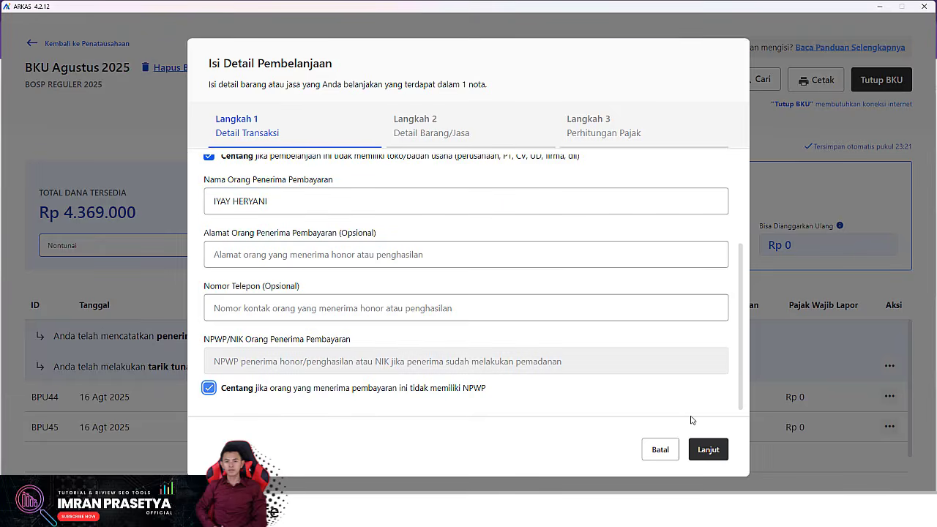
{"action": "left_click", "coordinate": [710, 450]}
Step: Set the receipt date (Tanggal Belanja) to 7 Jul 2025
{"action": "left_click", "coordinate": [317, 194]}
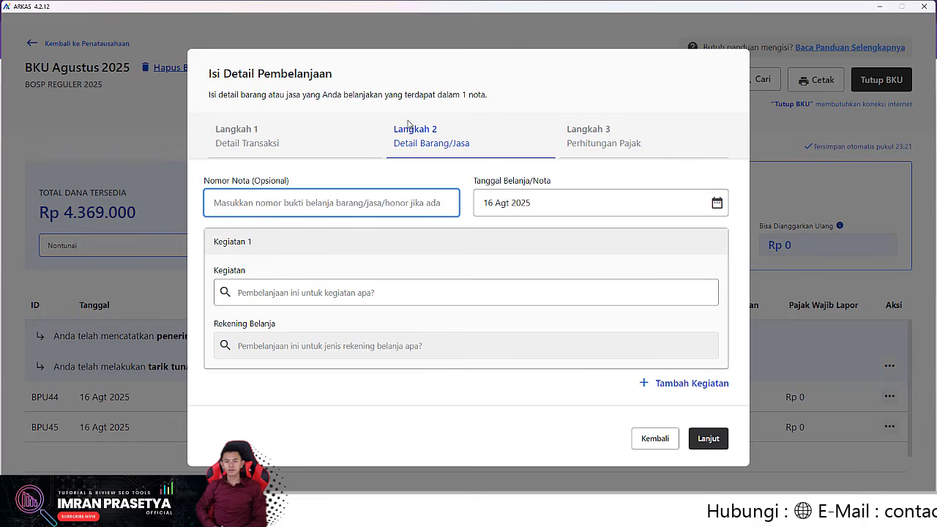
{"action": "left_click", "coordinate": [598, 205]}
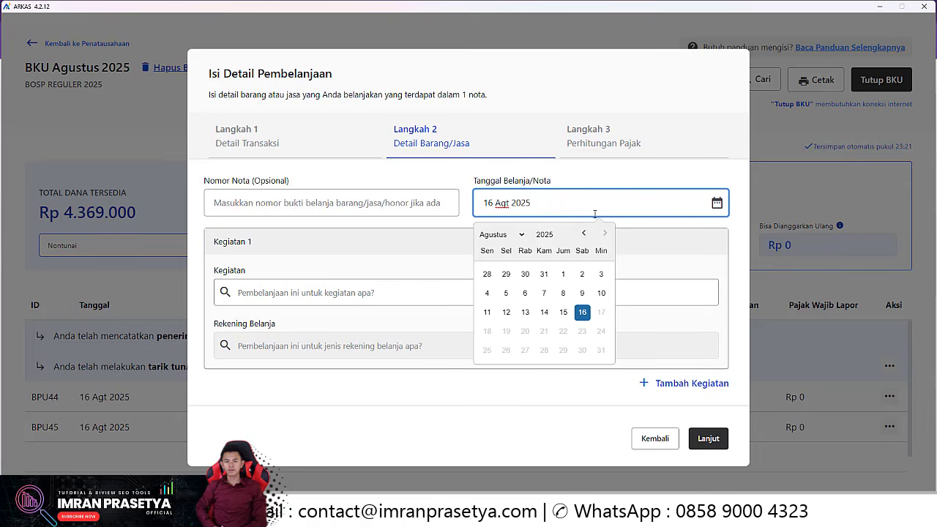
{"action": "left_click", "coordinate": [518, 236]}
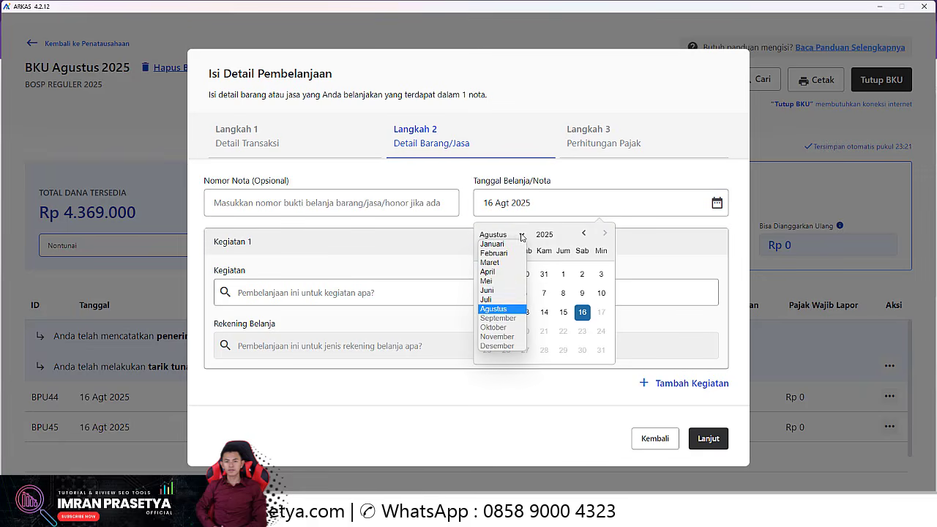
{"action": "left_click", "coordinate": [499, 296]}
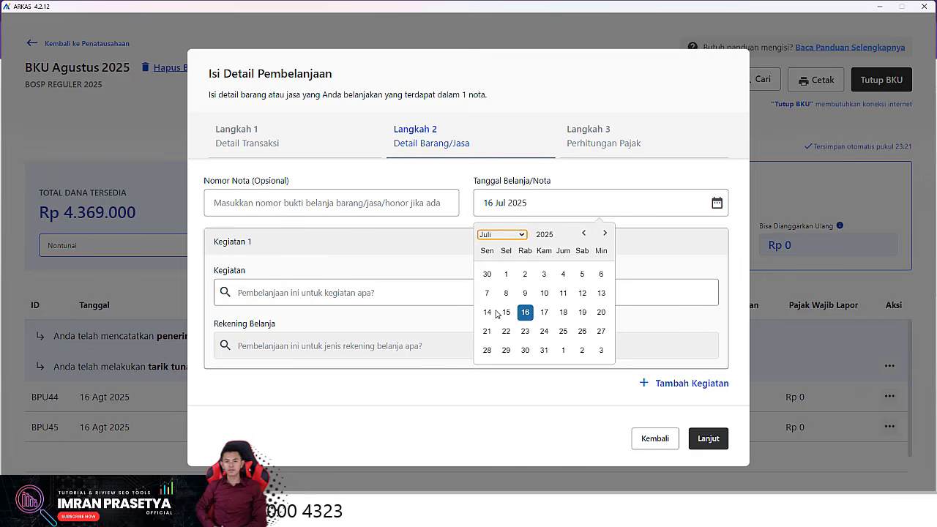
{"action": "left_click", "coordinate": [488, 295]}
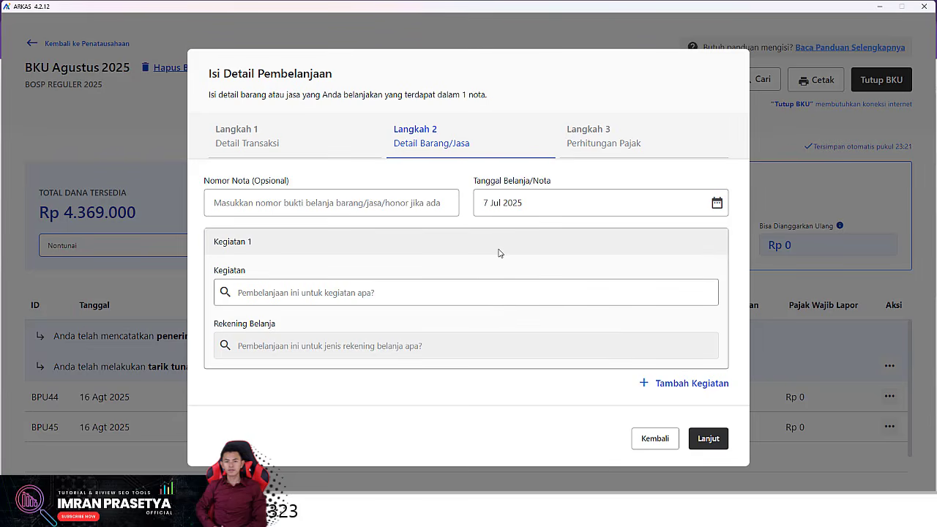
Step: Charge Plester and Perban Kain Kasa (Rp 100.000) to UKS under Belanja Obat-Obat-Obatan
{"action": "left_click", "coordinate": [303, 295]}
{"action": "type", "text": "UKS"}
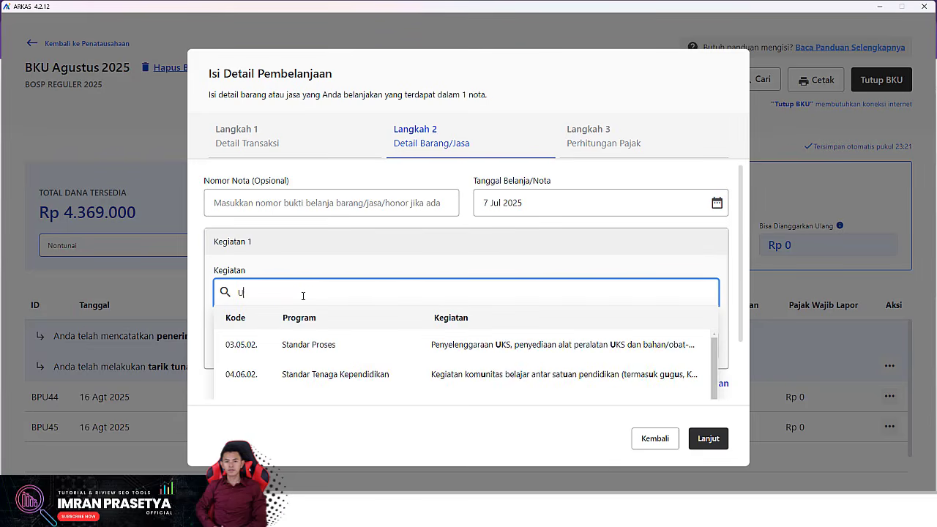
{"action": "left_click", "coordinate": [490, 346]}
{"action": "left_click", "coordinate": [355, 339]}
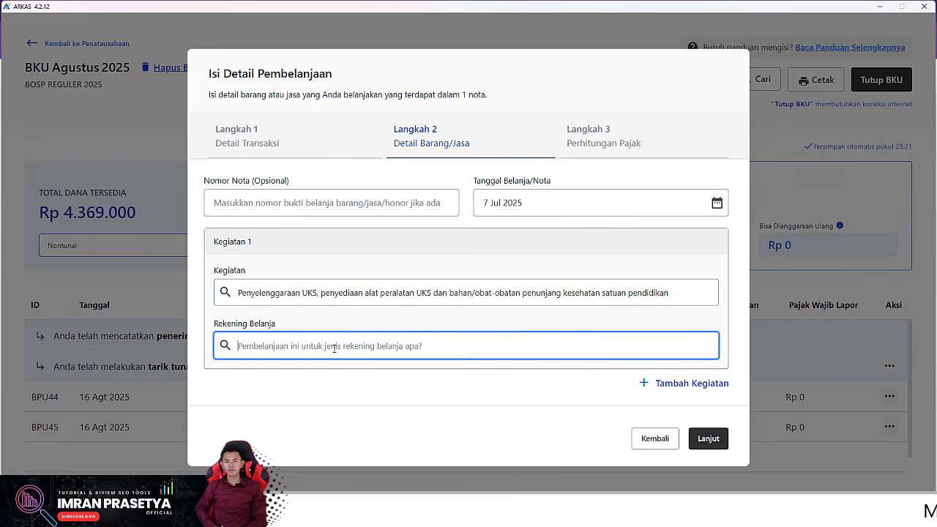
{"action": "left_click", "coordinate": [303, 398]}
{"action": "scroll", "coordinate": [319, 373], "scroll_direction": "down", "scroll_amount": 2}
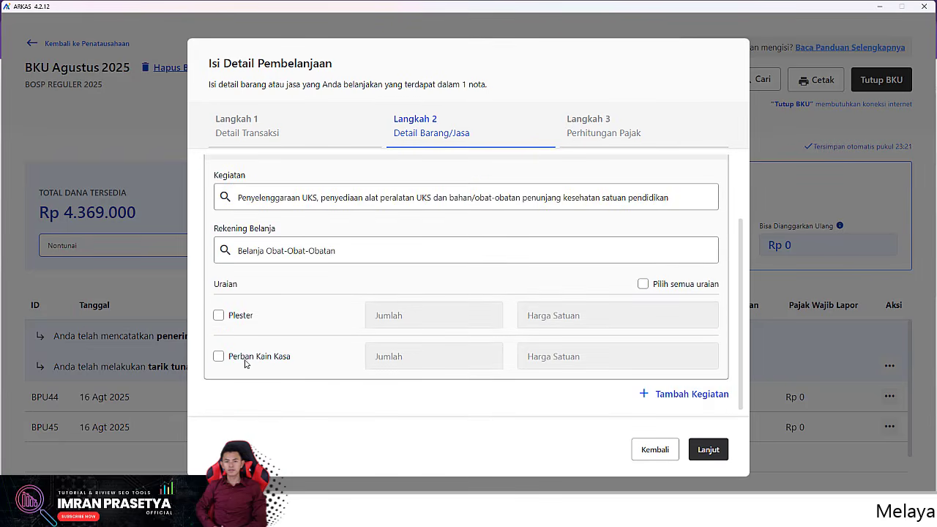
{"action": "left_click", "coordinate": [218, 316]}
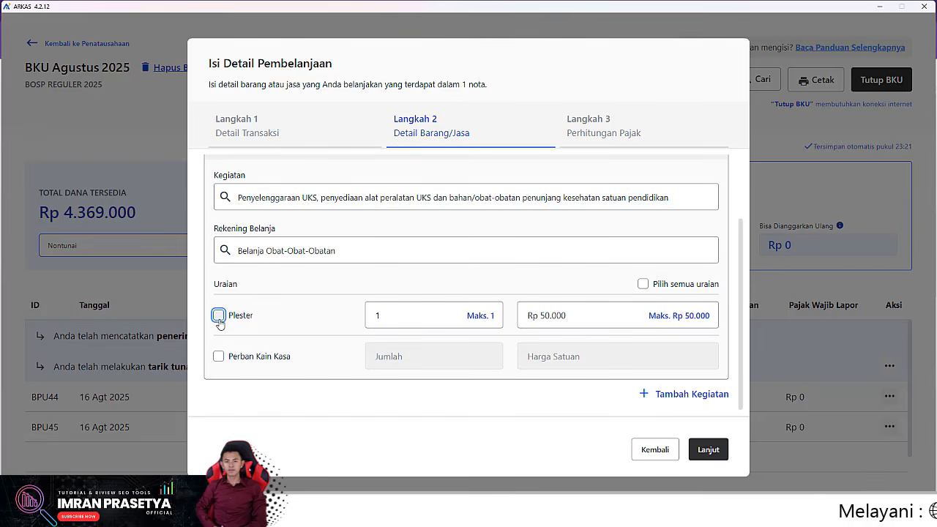
{"action": "left_click", "coordinate": [219, 357]}
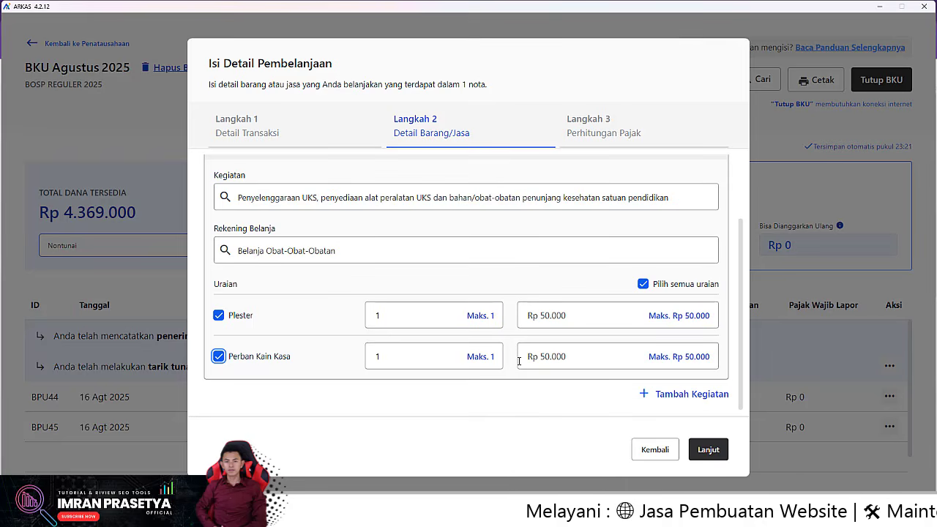
{"action": "left_click", "coordinate": [714, 447]}
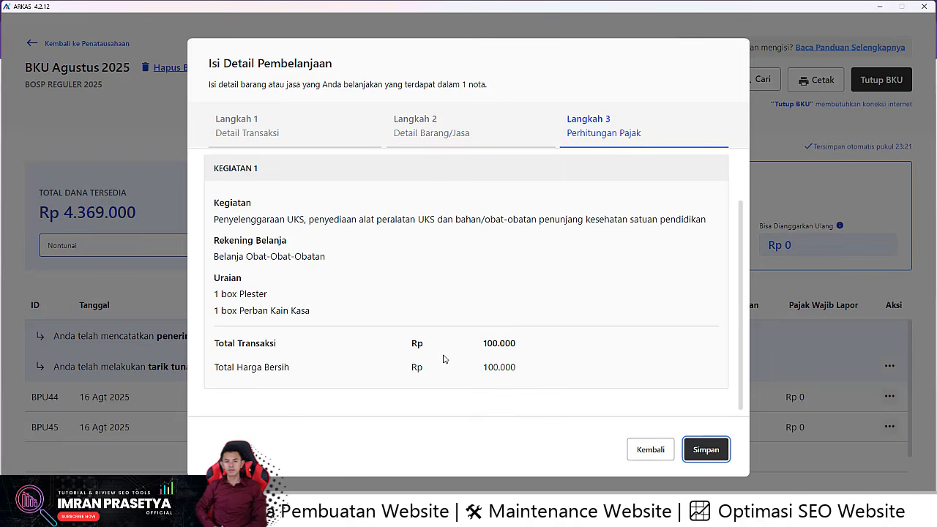
Step: Save and confirm the Rp 100.000 medicine purchase as BPU46 in the August BKU
{"action": "left_click", "coordinate": [713, 452]}
{"action": "left_click", "coordinate": [597, 315]}
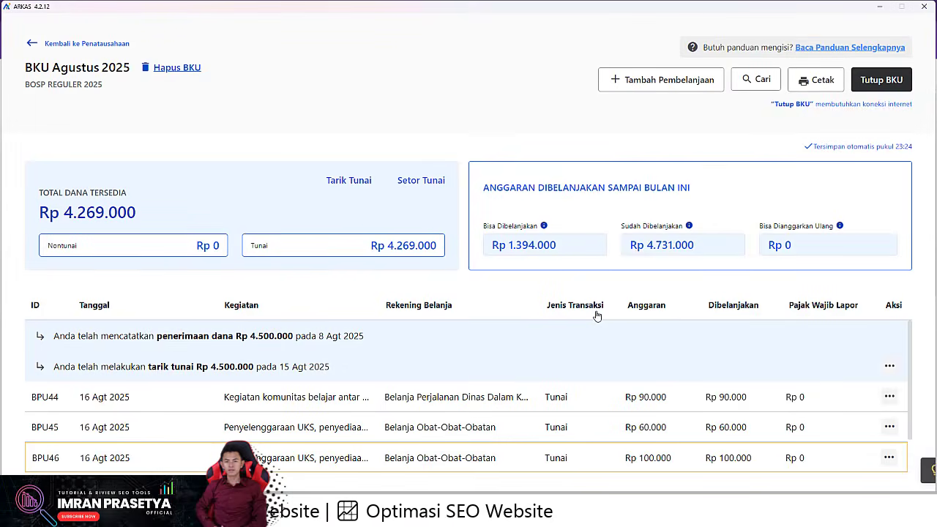
{"action": "scroll", "coordinate": [303, 395], "scroll_direction": "down", "scroll_amount": 2}
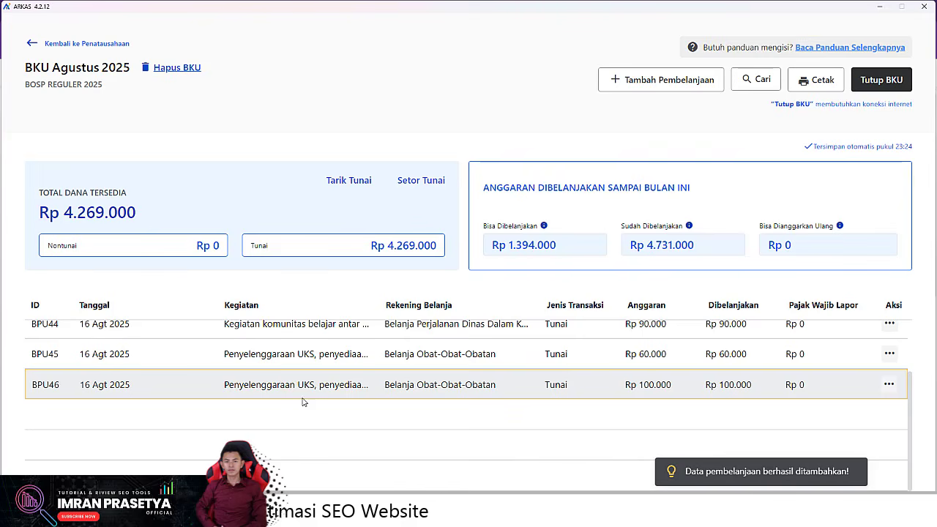
{"action": "scroll", "coordinate": [112, 396], "scroll_direction": "up", "scroll_amount": 1}
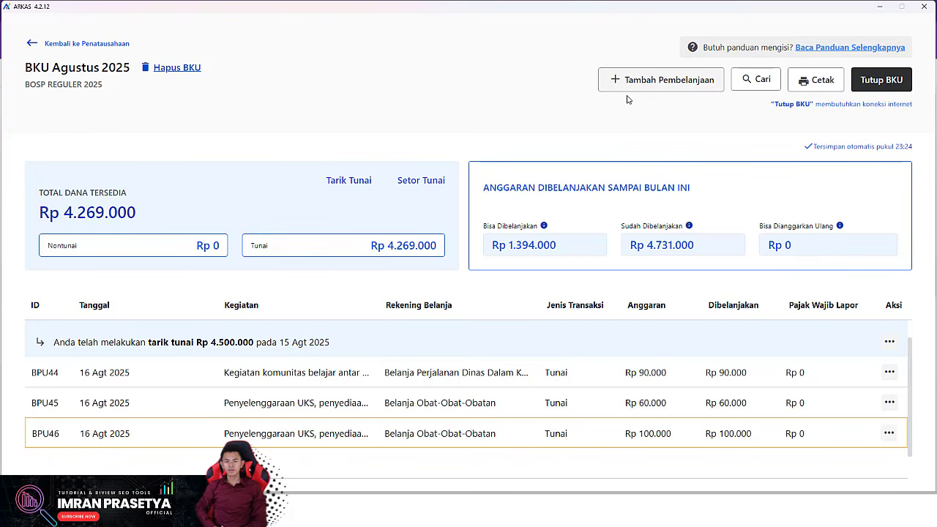
Step: Start a new cash (Tunai) spending entry dated 16 Agt 2025
{"action": "left_click", "coordinate": [657, 82]}
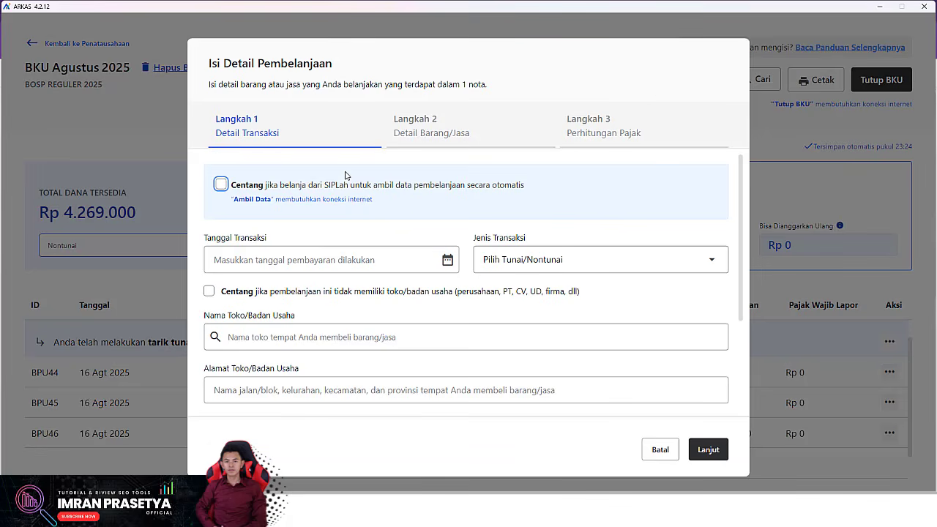
{"action": "left_click", "coordinate": [338, 258]}
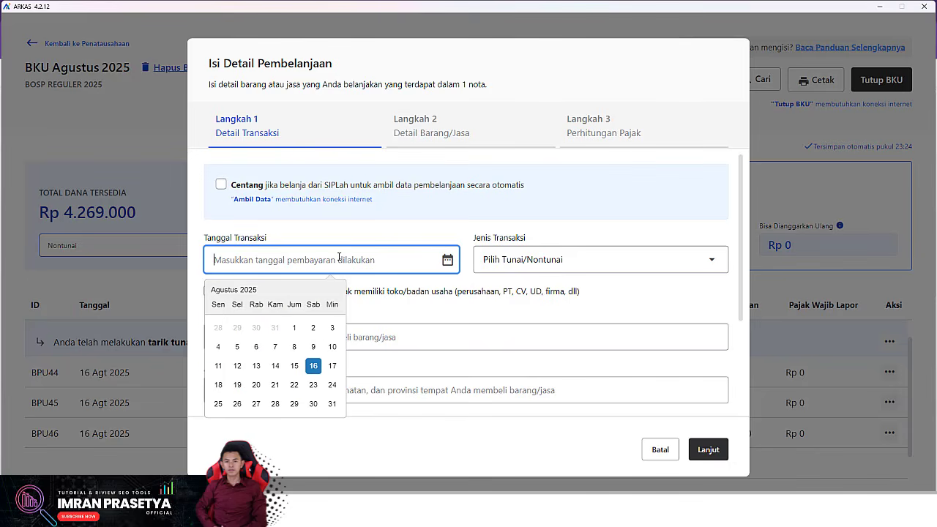
{"action": "left_click", "coordinate": [314, 366]}
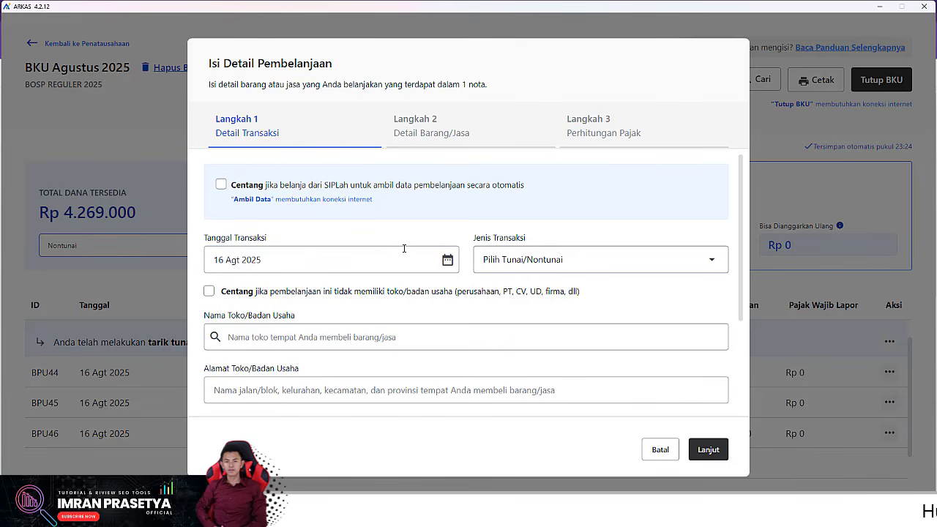
{"action": "left_click", "coordinate": [520, 253]}
{"action": "left_click", "coordinate": [524, 291]}
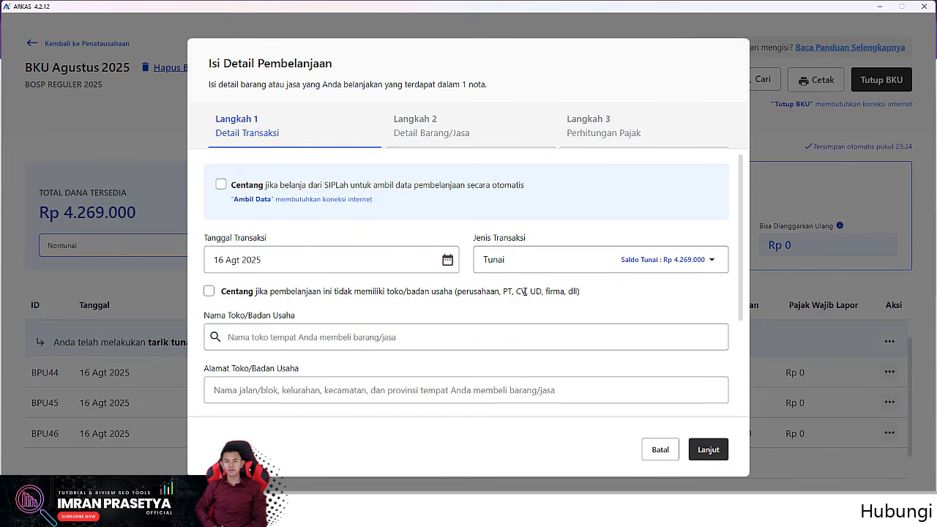
Step: Mark it as no-shop, enter the individual recipient's name, and declare no NPWP
{"action": "left_click", "coordinate": [209, 292]}
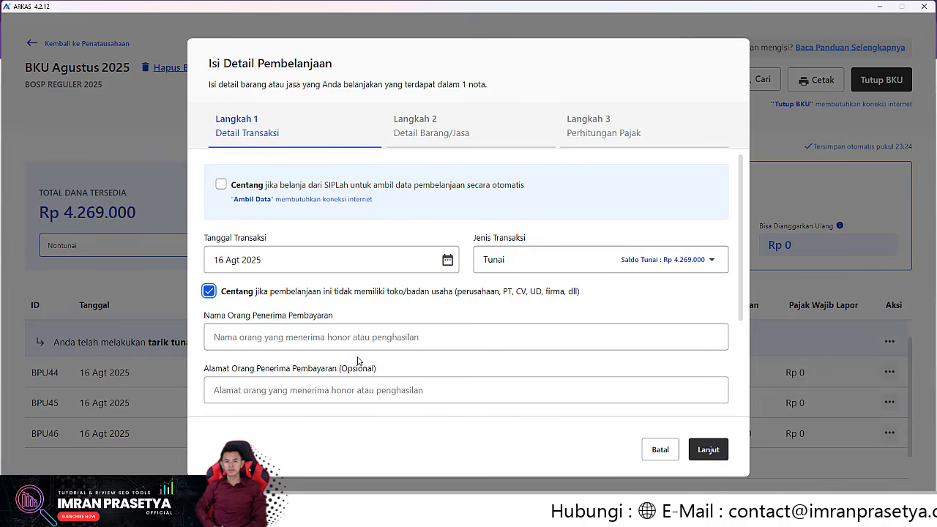
{"action": "left_click", "coordinate": [368, 388]}
{"action": "left_click", "coordinate": [375, 344]}
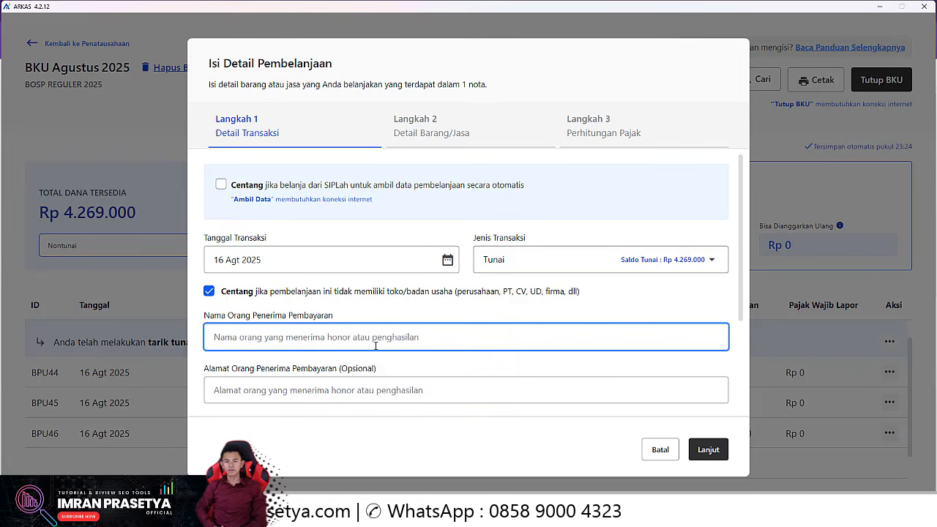
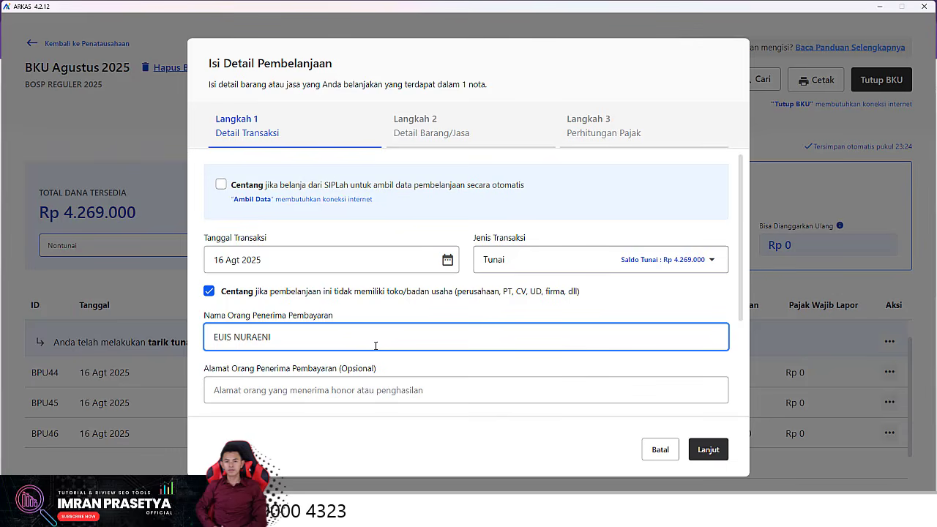
{"action": "scroll", "coordinate": [305, 341], "scroll_direction": "down", "scroll_amount": 2}
{"action": "left_click", "coordinate": [211, 387]}
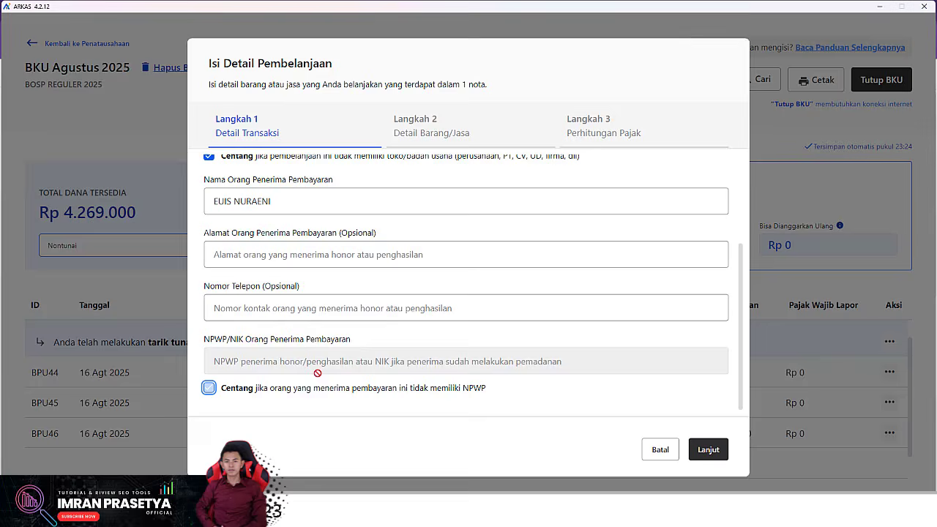
{"action": "left_click", "coordinate": [699, 449]}
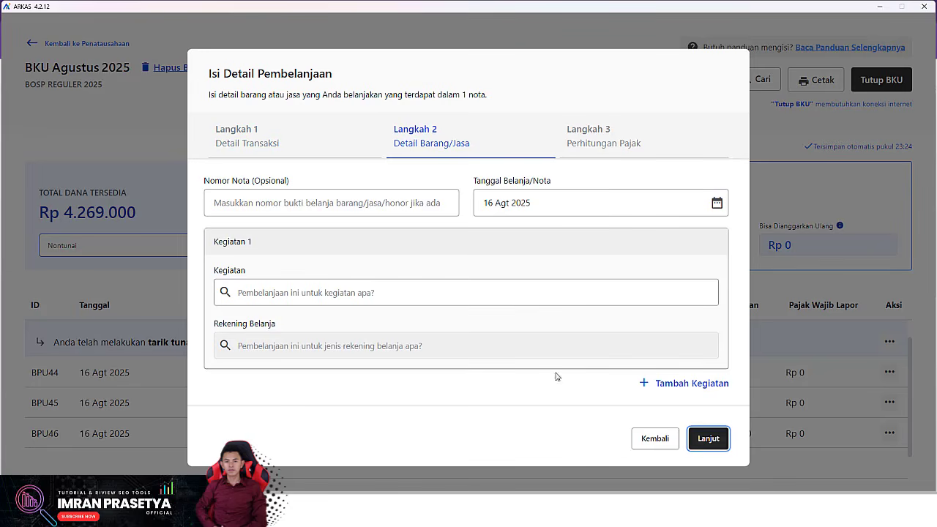
Step: Set the new entry's Tanggal Belanja/Nota to 7 Jul 2025
{"action": "left_click", "coordinate": [567, 201]}
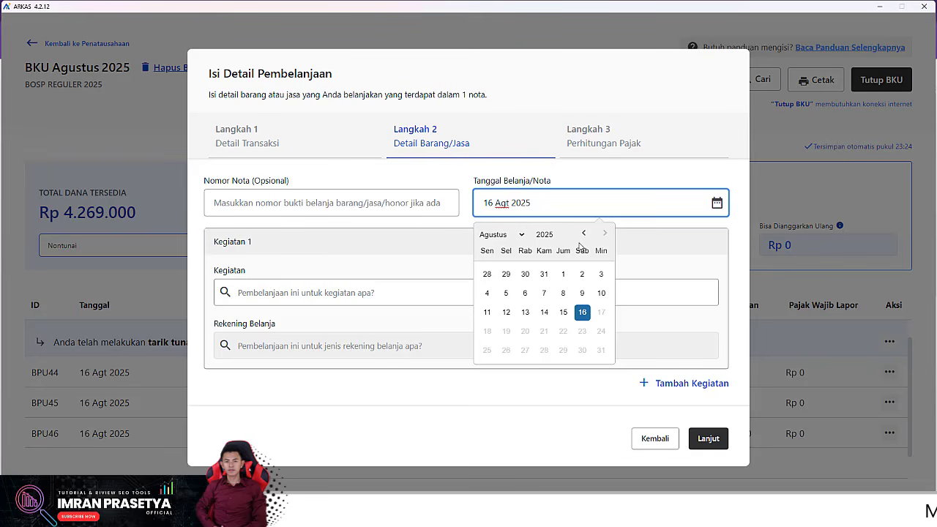
{"action": "left_click", "coordinate": [522, 235]}
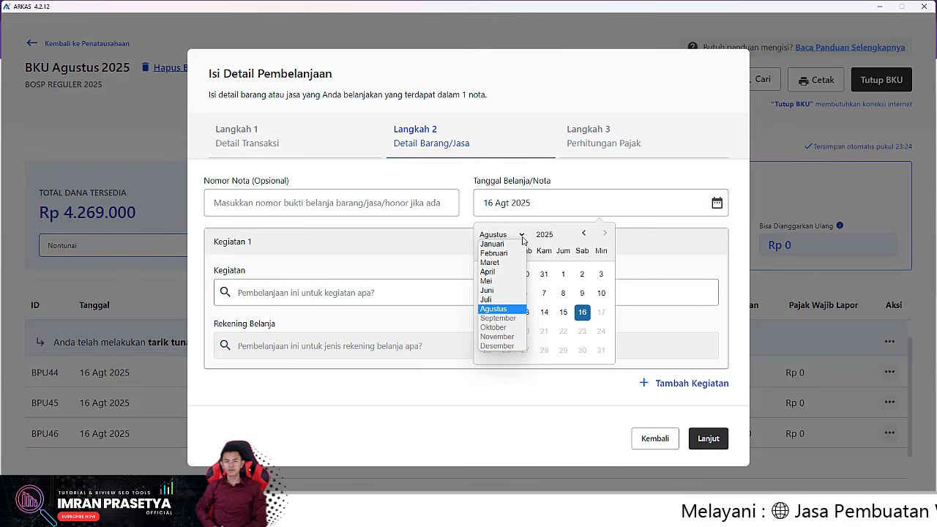
{"action": "left_click", "coordinate": [494, 300]}
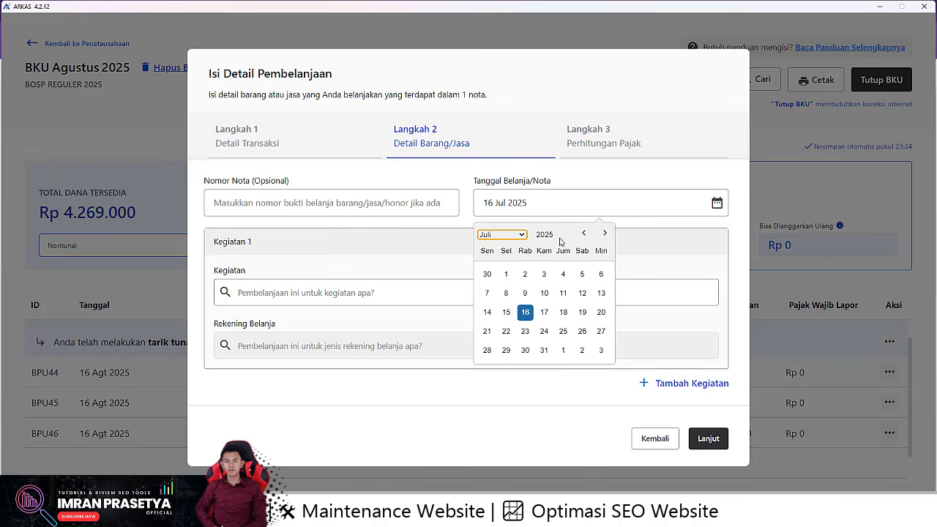
{"action": "left_click", "coordinate": [488, 293]}
Step: Assign KKG activity 04.06.02 and the Belanja Perjalanan Dinas Dalam Kota account
{"action": "left_click", "coordinate": [326, 293]}
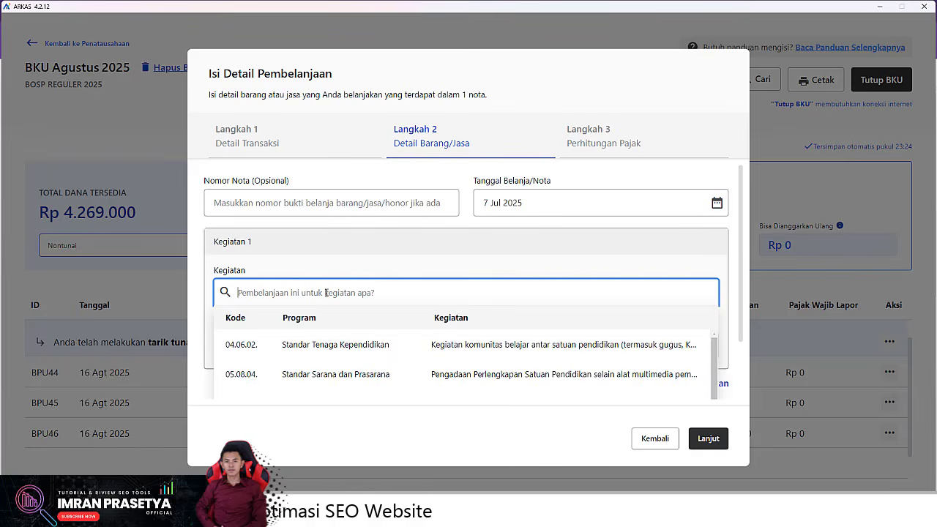
{"action": "type", "text": "kkg"}
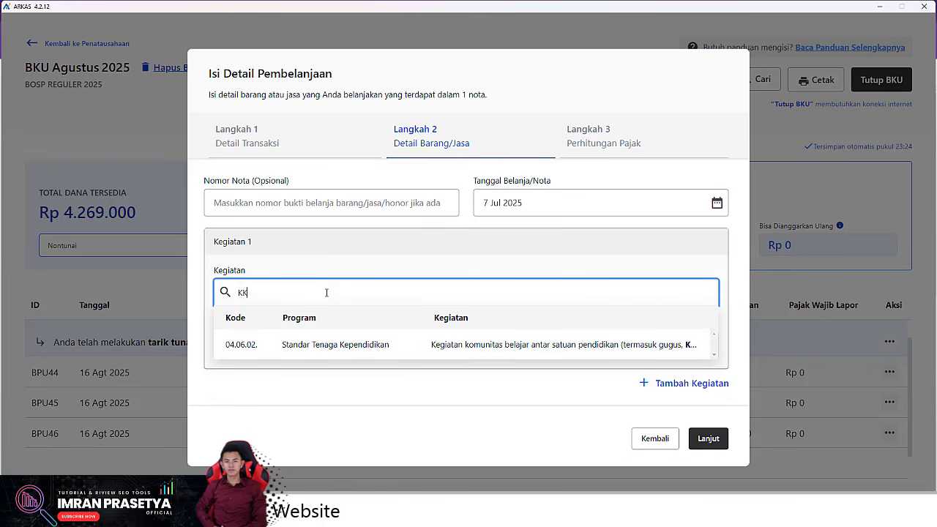
{"action": "left_click", "coordinate": [376, 344]}
{"action": "left_click", "coordinate": [355, 341]}
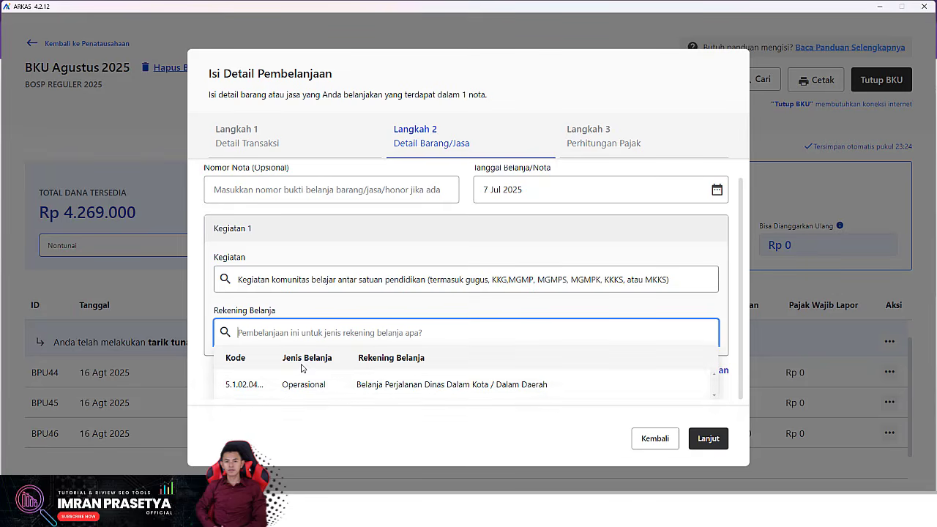
{"action": "left_click", "coordinate": [269, 387]}
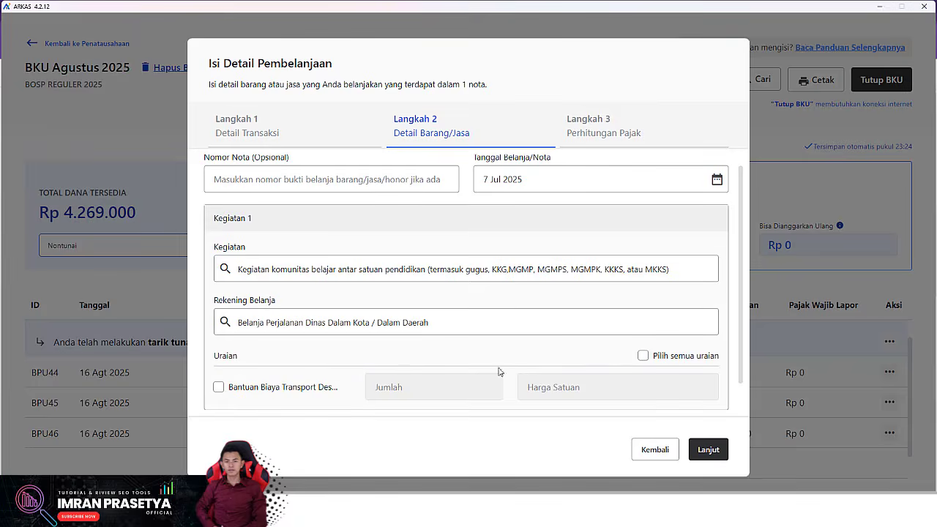
Step: Include the transport allowance item with quantity 2 at Rp 30.000
{"action": "scroll", "coordinate": [227, 374], "scroll_direction": "down", "scroll_amount": 1}
{"action": "left_click", "coordinate": [218, 357]}
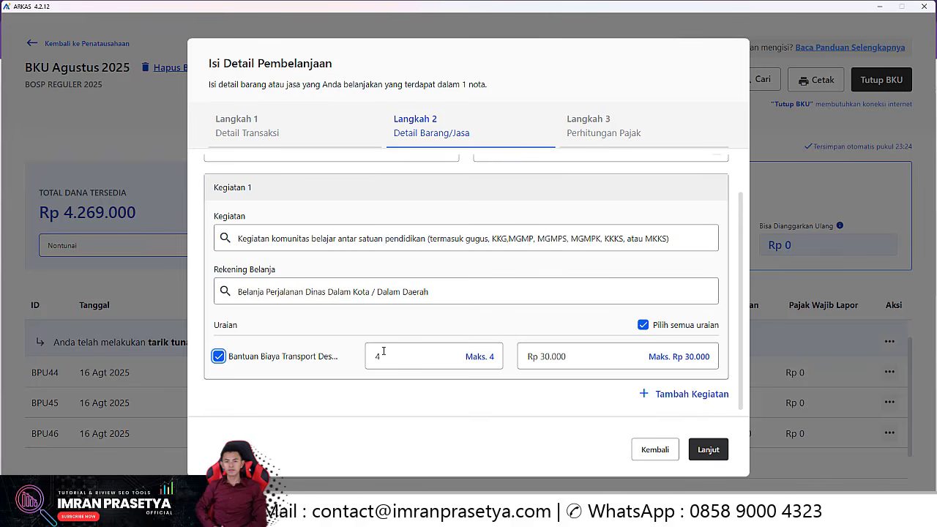
{"action": "double_click", "coordinate": [381, 355]}
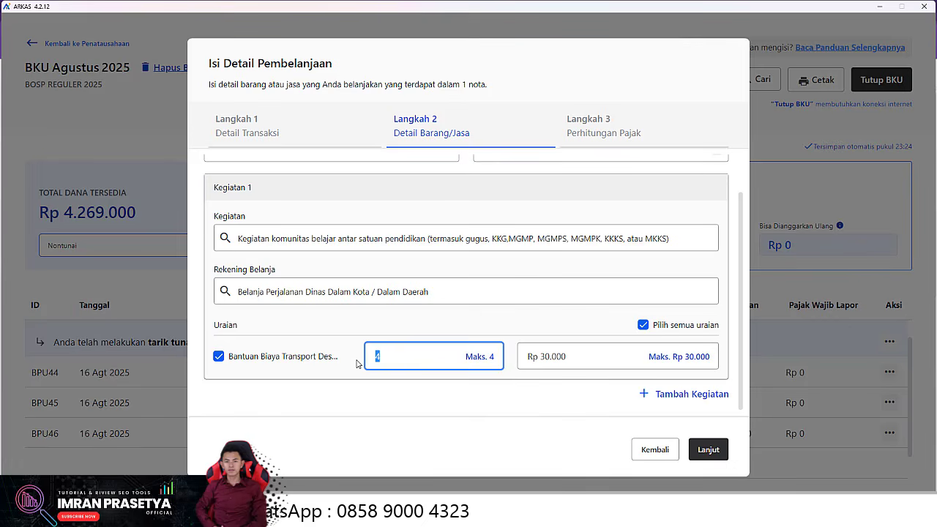
{"action": "type", "text": "2"}
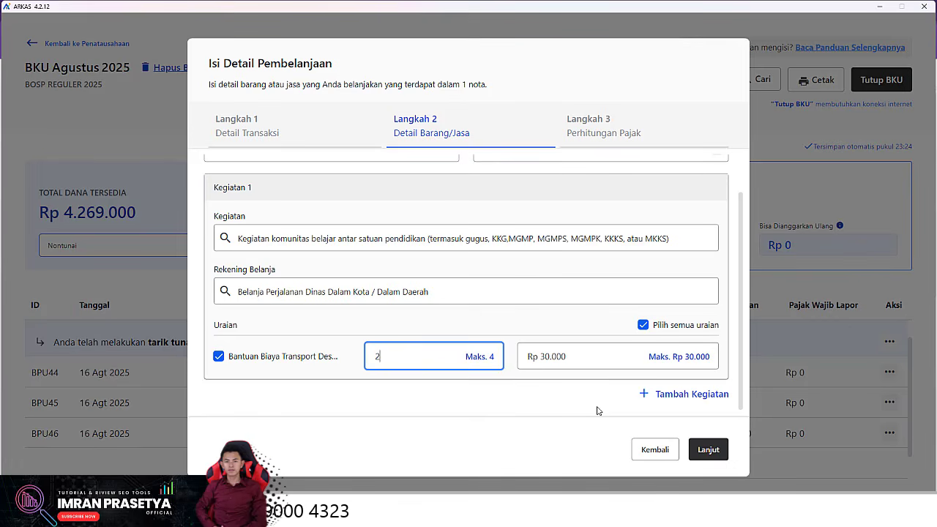
{"action": "scroll", "coordinate": [523, 211], "scroll_direction": "up", "scroll_amount": 1}
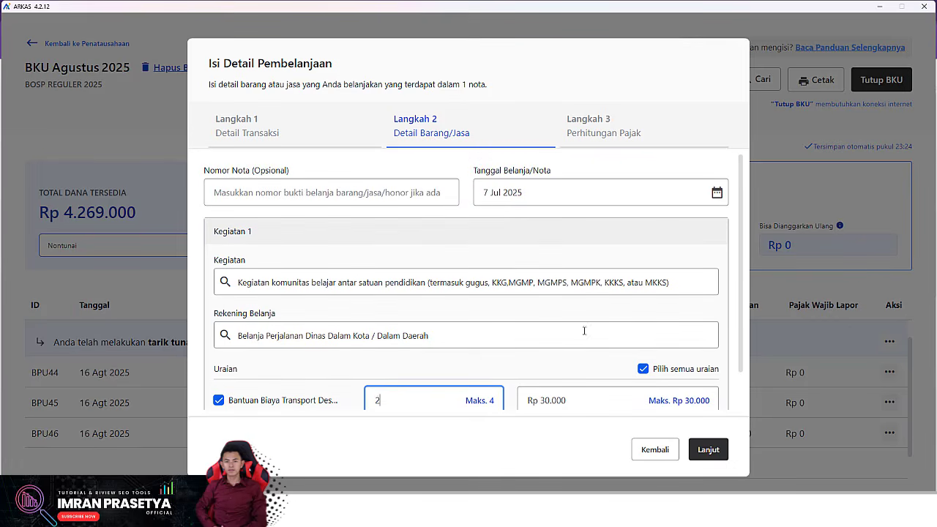
{"action": "scroll", "coordinate": [557, 362], "scroll_direction": "down", "scroll_amount": 1}
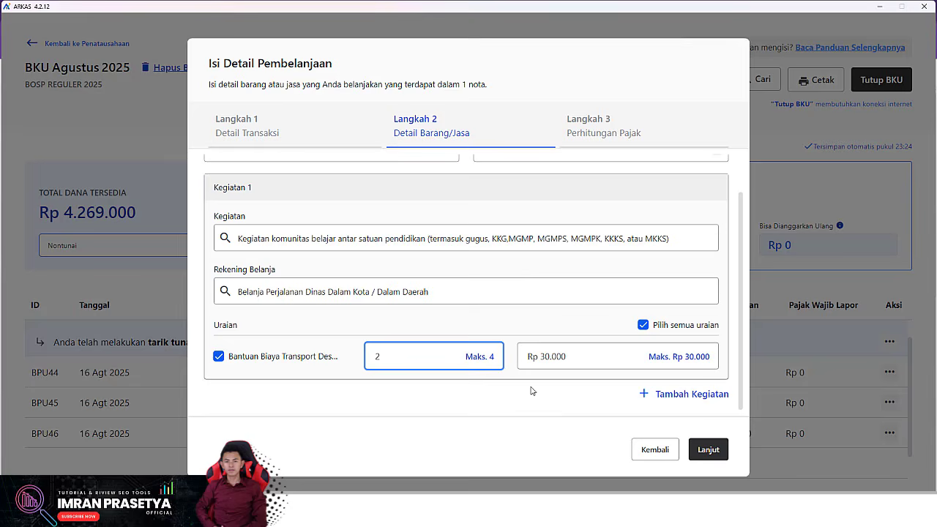
Step: Save and confirm the Rp 60.000 transport spending as BPU47
{"action": "left_click", "coordinate": [709, 449]}
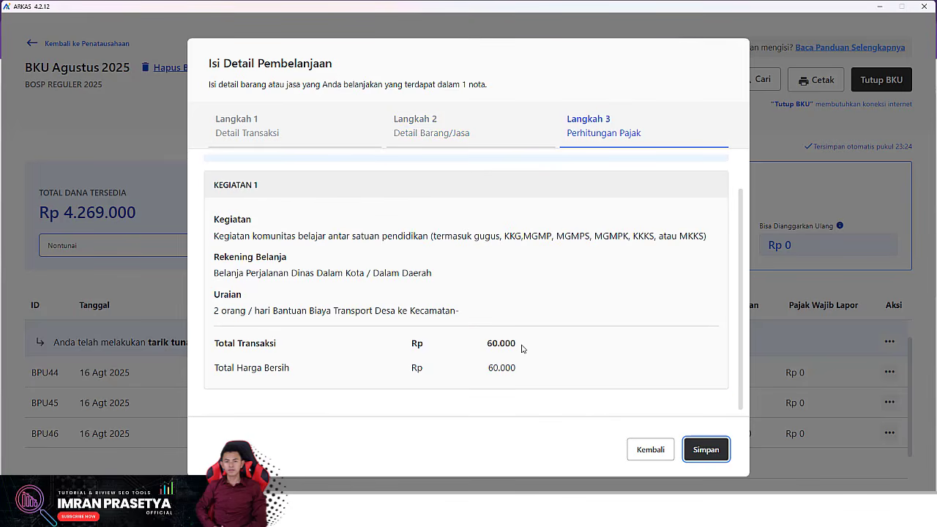
{"action": "left_click", "coordinate": [698, 449]}
{"action": "left_click", "coordinate": [604, 314]}
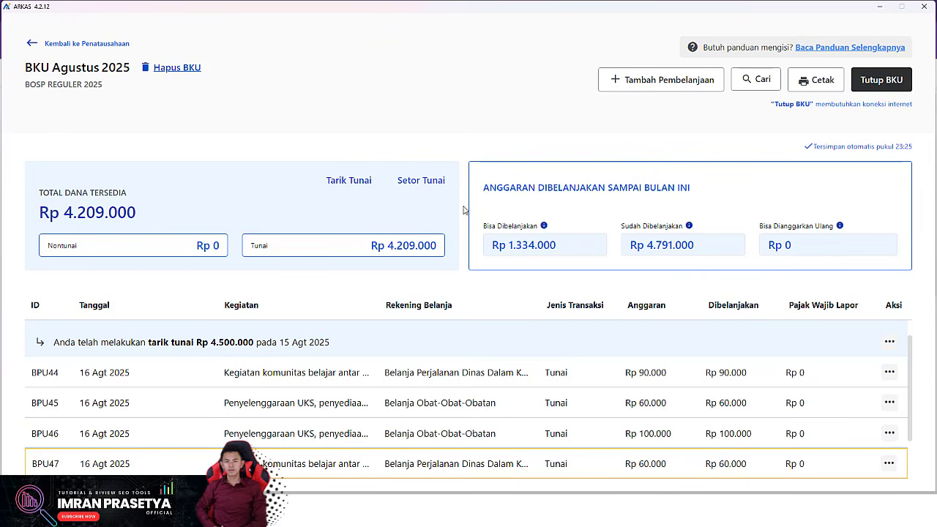
Step: Start a cash, no-shop spending entry dated 16 Agt 2025 with the recipient's name
{"action": "left_click", "coordinate": [692, 81]}
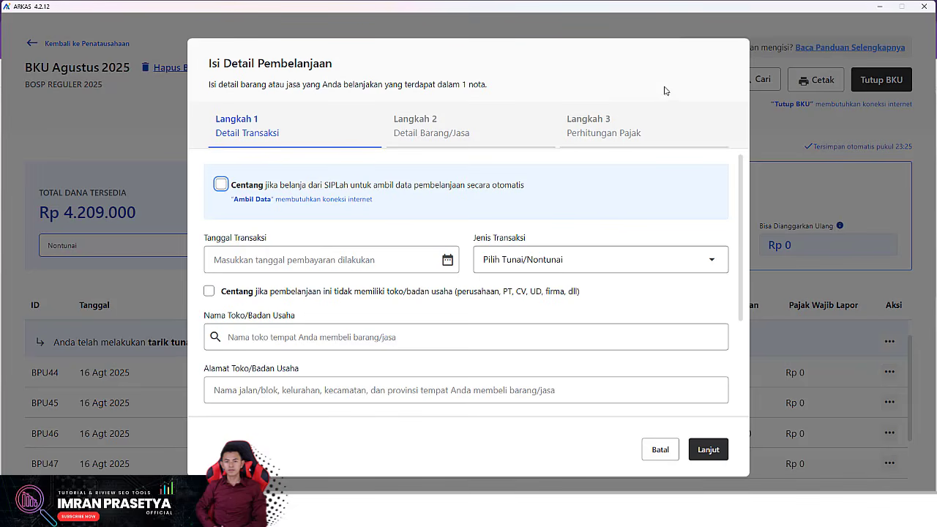
{"action": "left_click", "coordinate": [314, 260]}
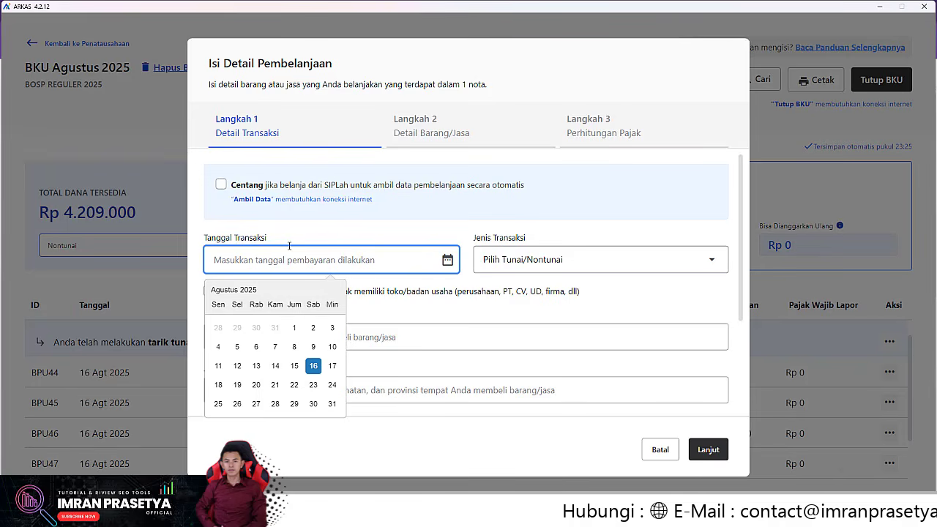
{"action": "left_click", "coordinate": [314, 366]}
{"action": "left_click", "coordinate": [631, 260]}
{"action": "left_click", "coordinate": [633, 294]}
{"action": "left_click", "coordinate": [209, 291]}
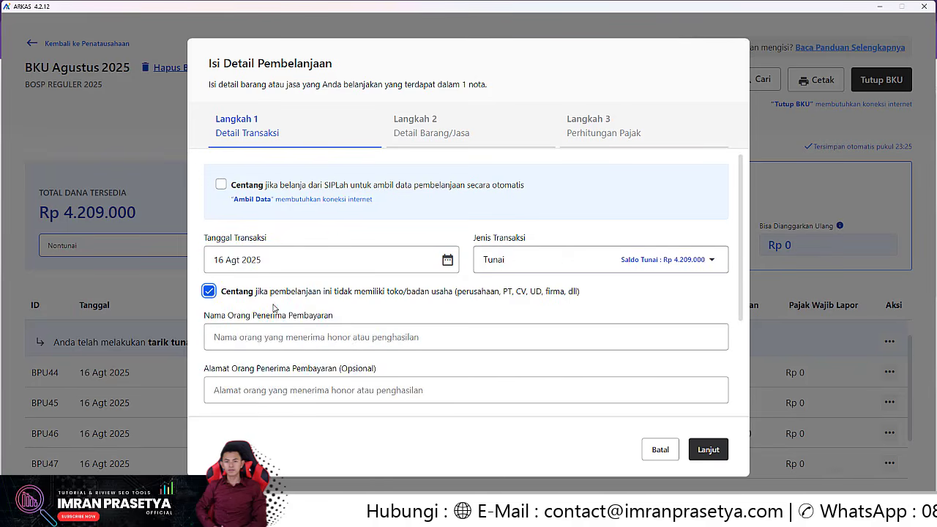
{"action": "left_click", "coordinate": [274, 337]}
{"action": "scroll", "coordinate": [244, 352], "scroll_direction": "down", "scroll_amount": 3}
{"action": "left_click", "coordinate": [708, 449]}
Step: Set the stationery purchase date to 15 Jul 2025
{"action": "left_click", "coordinate": [522, 203]}
{"action": "left_click", "coordinate": [515, 236]}
{"action": "left_click", "coordinate": [490, 300]}
{"action": "left_click", "coordinate": [505, 315]}
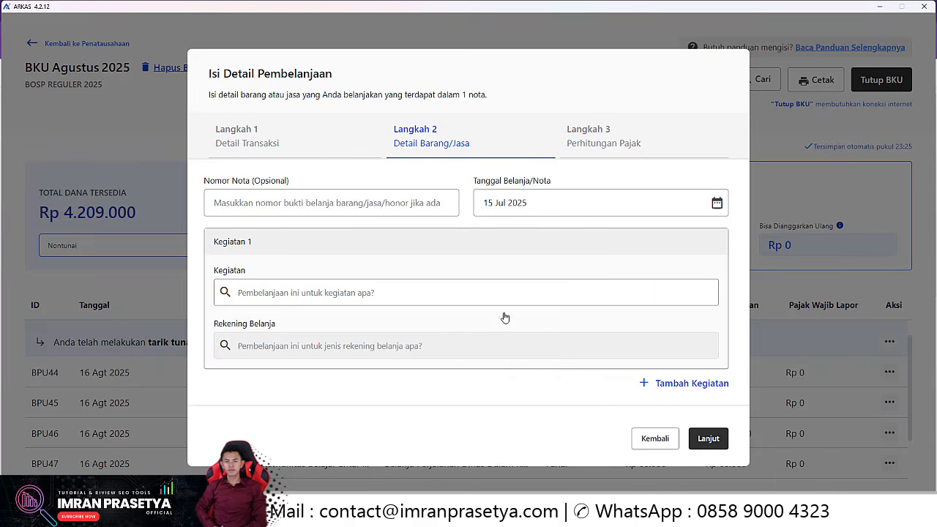
Step: Book drawing books, pencil sharpener and HVS paper as office stationery for Rp 135.000 and save
{"action": "left_click", "coordinate": [322, 293]}
{"action": "left_click", "coordinate": [314, 347]}
{"action": "left_click", "coordinate": [315, 346]}
{"action": "scroll", "coordinate": [315, 351], "scroll_direction": "down", "scroll_amount": 3}
{"action": "left_click", "coordinate": [218, 274]}
{"action": "left_click", "coordinate": [218, 315]}
{"action": "left_click", "coordinate": [218, 356]}
{"action": "left_click", "coordinate": [707, 449]}
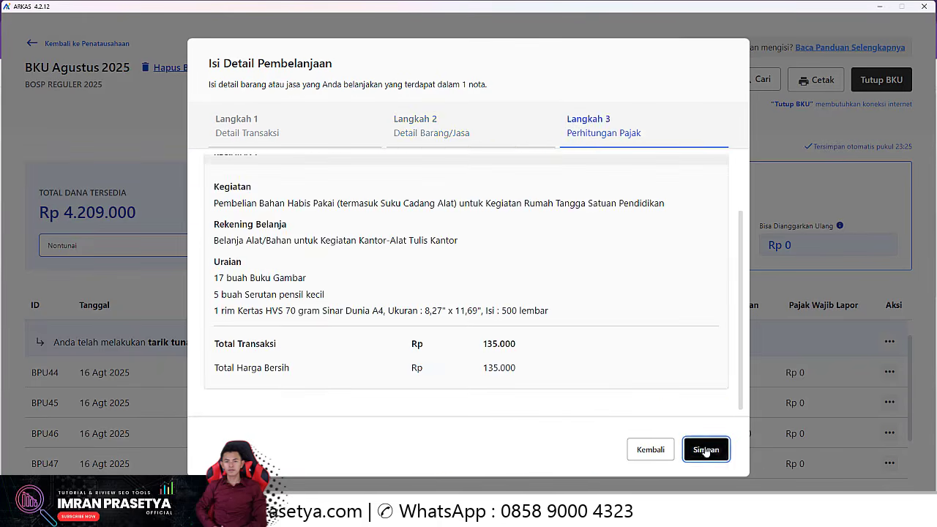
{"action": "left_click", "coordinate": [705, 449]}
Step: Start another no-shop cash entry with a second recipient's name
{"action": "left_click", "coordinate": [209, 291]}
{"action": "left_click", "coordinate": [342, 335]}
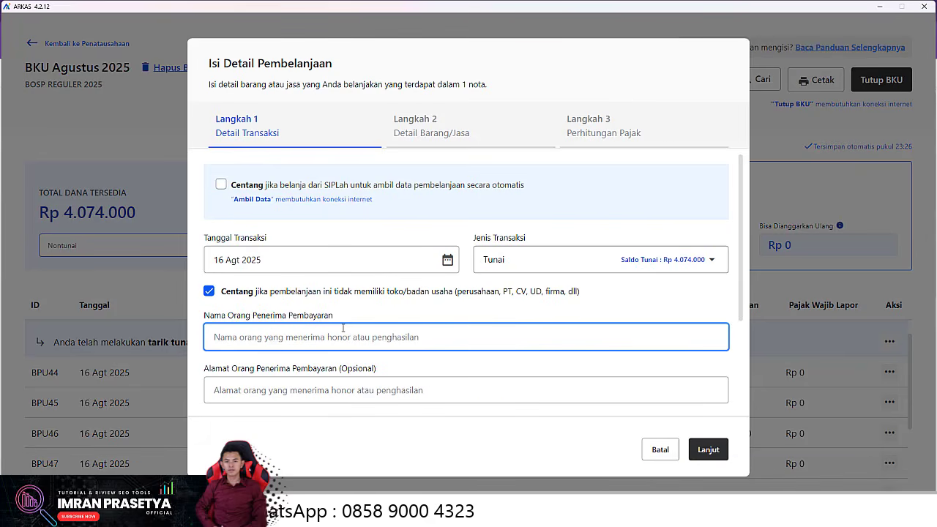
{"action": "scroll", "coordinate": [316, 341], "scroll_direction": "down", "scroll_amount": 3}
{"action": "left_click", "coordinate": [708, 449]}
Step: Set the electricity token purchase date to 20 Jul 2025
{"action": "left_click", "coordinate": [561, 206]}
{"action": "left_click", "coordinate": [503, 235]}
{"action": "left_click", "coordinate": [505, 301]}
{"action": "left_click", "coordinate": [602, 311]}
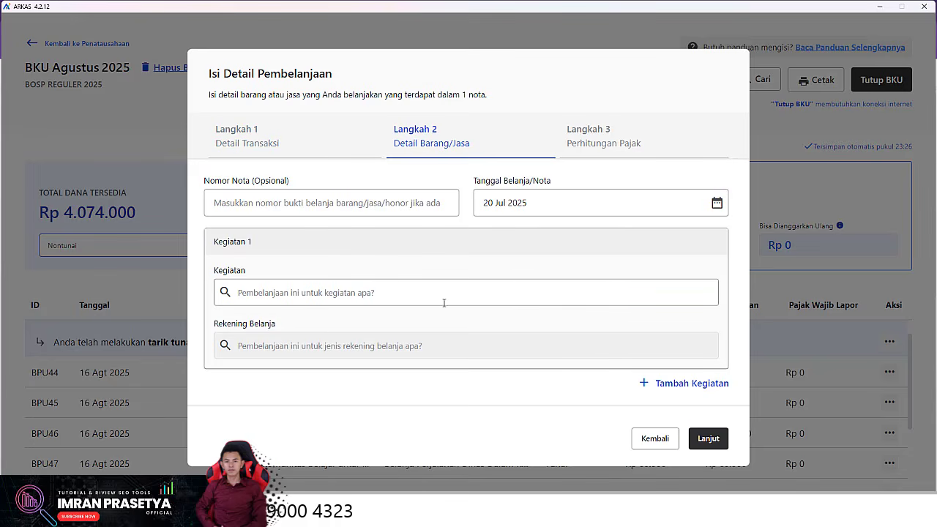
Step: Assign Pembayaran daya listrik with token quantity 1 for Rp 25.500
{"action": "left_click", "coordinate": [299, 292]}
{"action": "type", "text": "list"}
{"action": "left_click", "coordinate": [406, 349]}
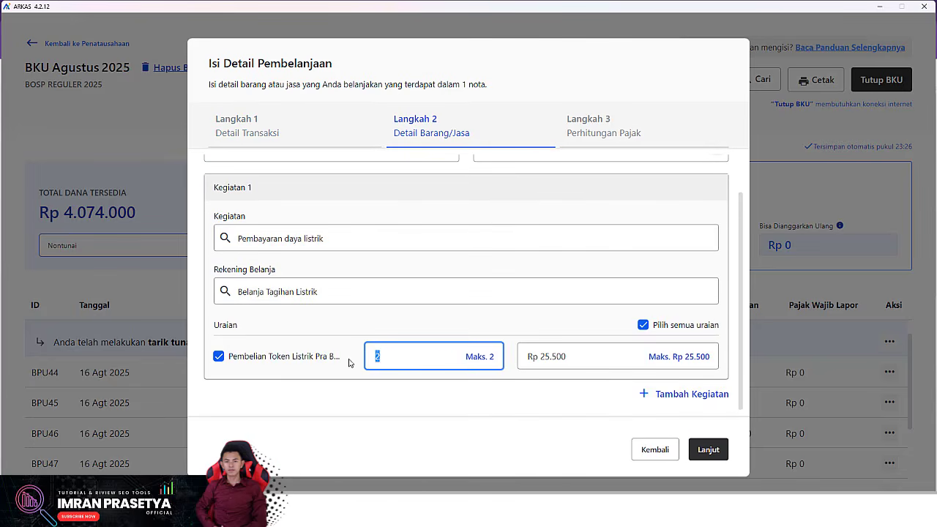
{"action": "type", "text": "1"}
{"action": "left_click", "coordinate": [708, 449]}
{"action": "left_click", "coordinate": [708, 448]}
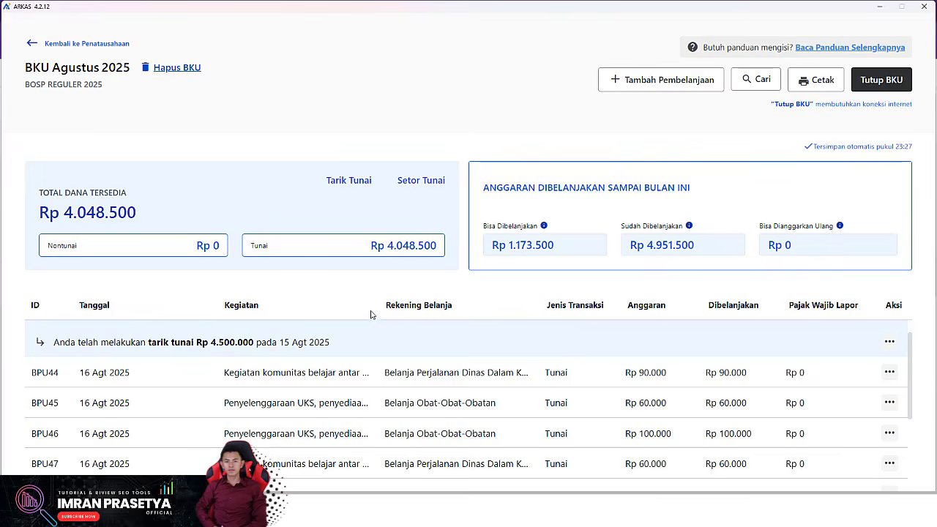
Step: Save the token entry, then book and confirm Rp 100.000 teacher honorarium payments dated 16 Agt 2025
{"action": "left_click", "coordinate": [325, 261]}
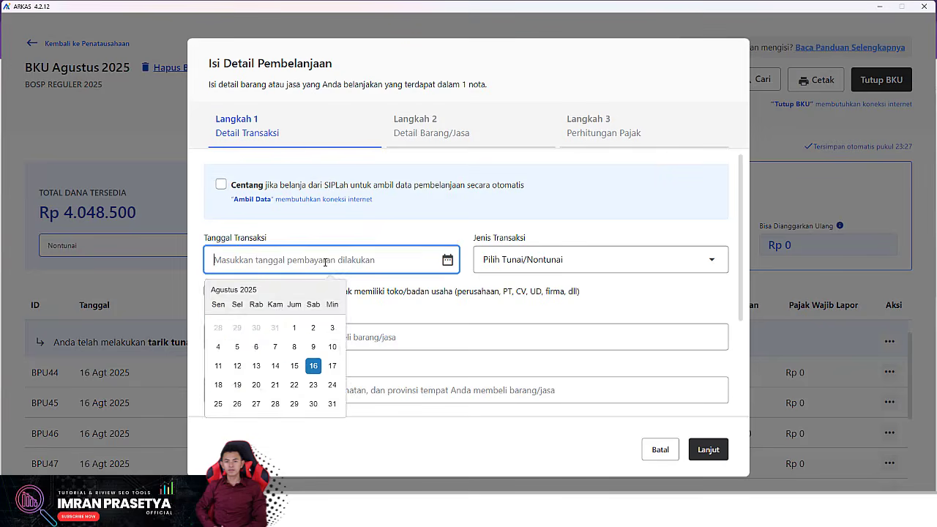
{"action": "left_click", "coordinate": [313, 365]}
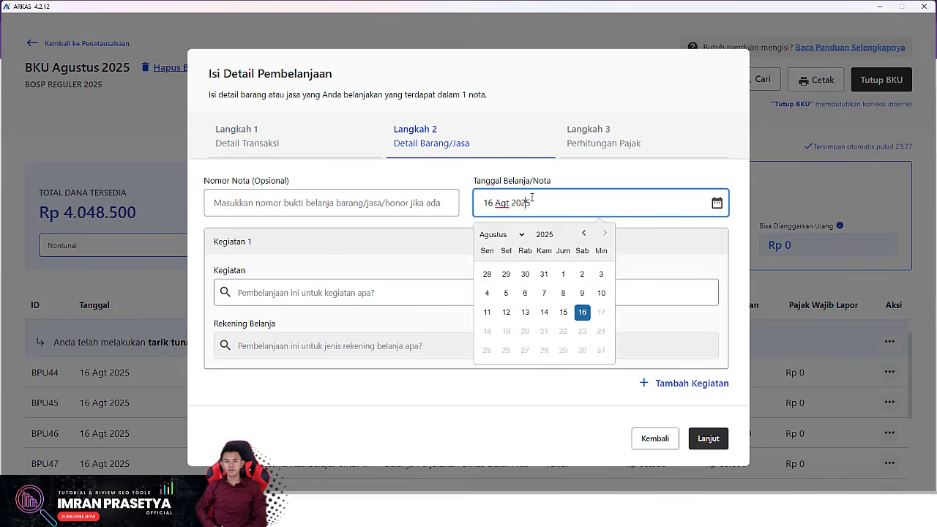
{"action": "left_click", "coordinate": [556, 267]}
{"action": "left_click", "coordinate": [370, 399]}
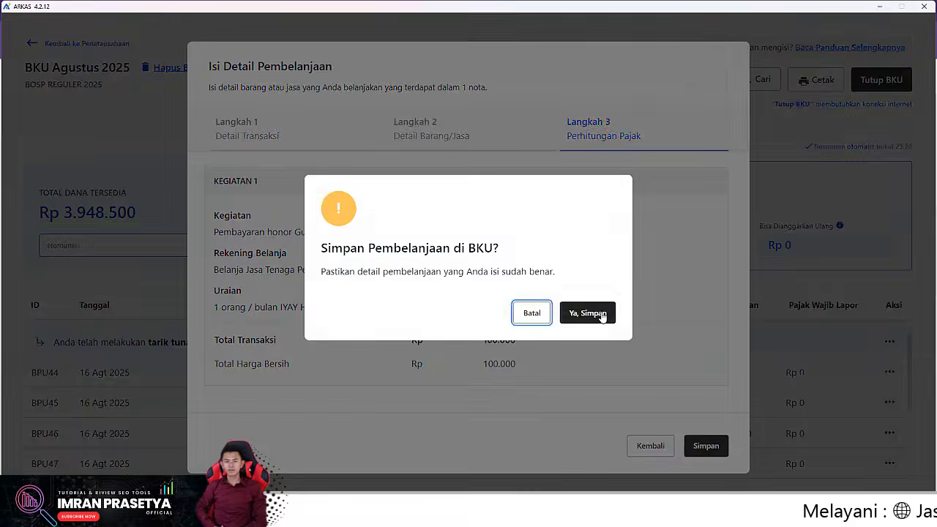
{"action": "left_click", "coordinate": [548, 315]}
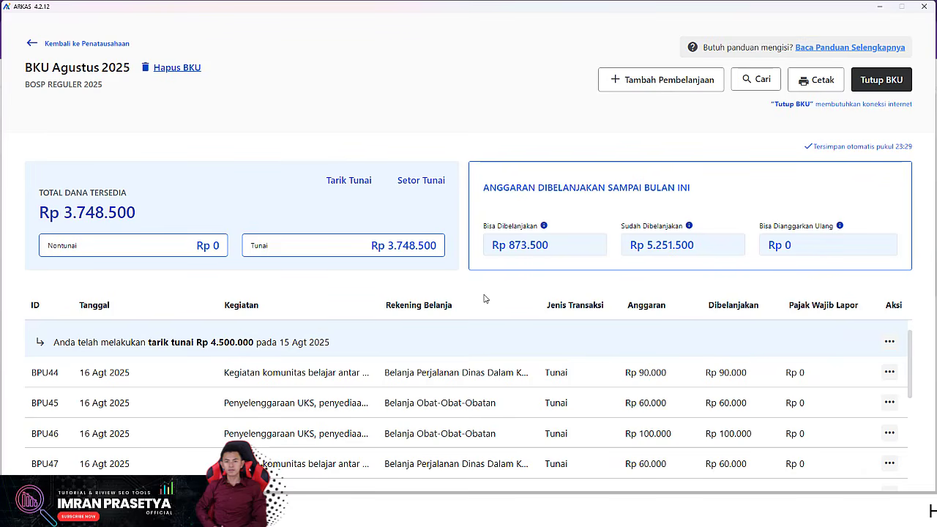
Step: Start a new cash (Tunai) spending entry dated 20 Agt 2025
{"action": "scroll", "coordinate": [439, 352], "scroll_direction": "down", "scroll_amount": 3}
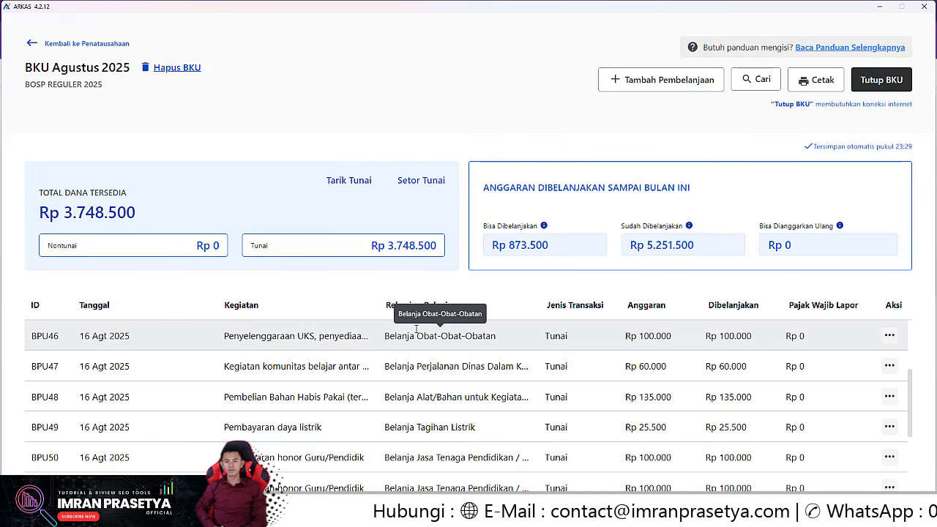
{"action": "left_click", "coordinate": [648, 82]}
{"action": "left_click", "coordinate": [308, 257]}
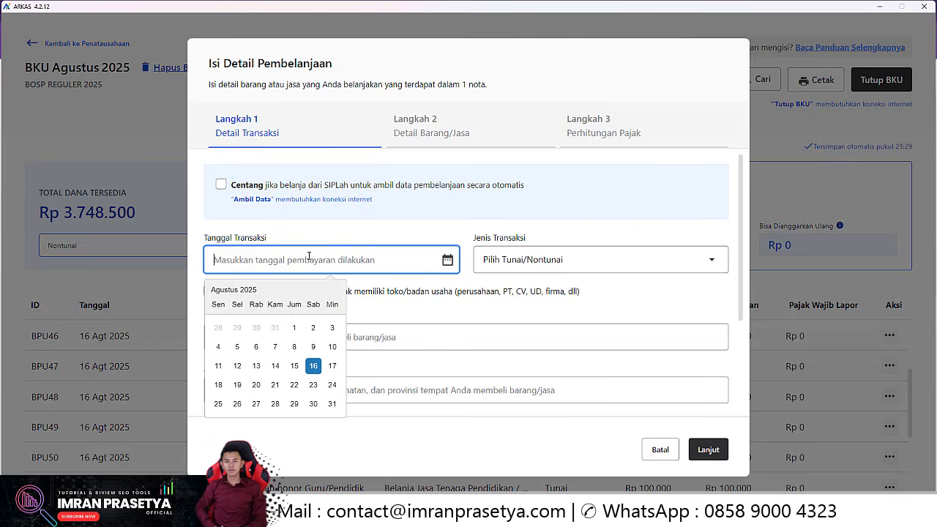
{"action": "left_click", "coordinate": [256, 385]}
{"action": "left_click", "coordinate": [523, 260]}
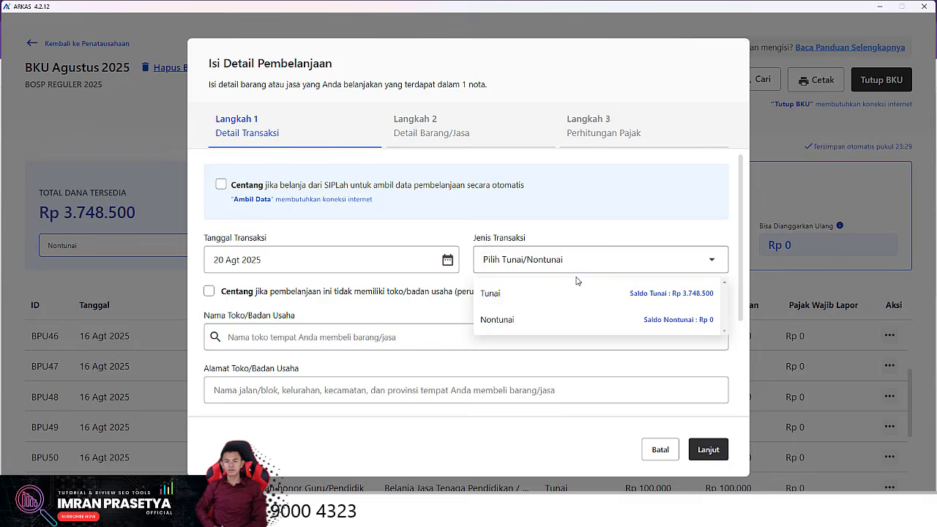
{"action": "left_click", "coordinate": [556, 293]}
Step: Mark it as paid to an individual with no shop, recipient name entered, and no NPWP
{"action": "scroll", "coordinate": [375, 278], "scroll_direction": "down", "scroll_amount": 2}
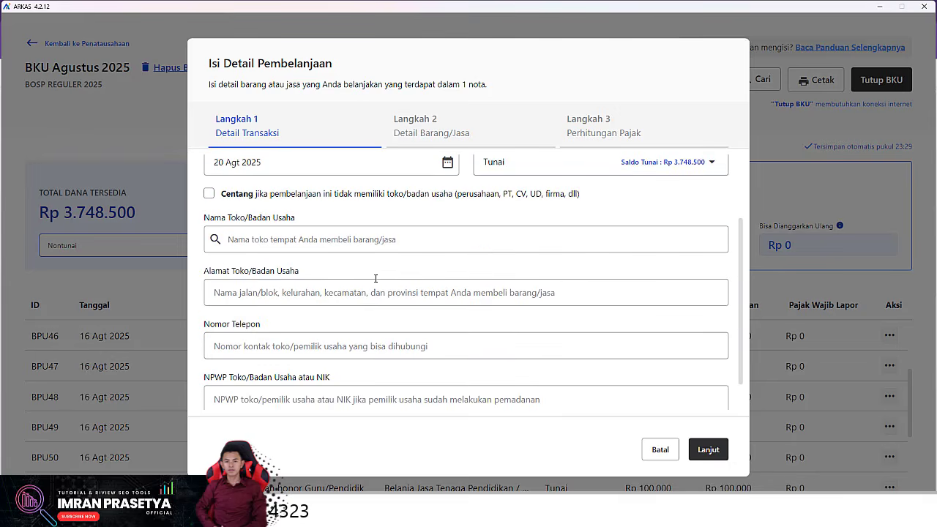
{"action": "left_click", "coordinate": [209, 194]}
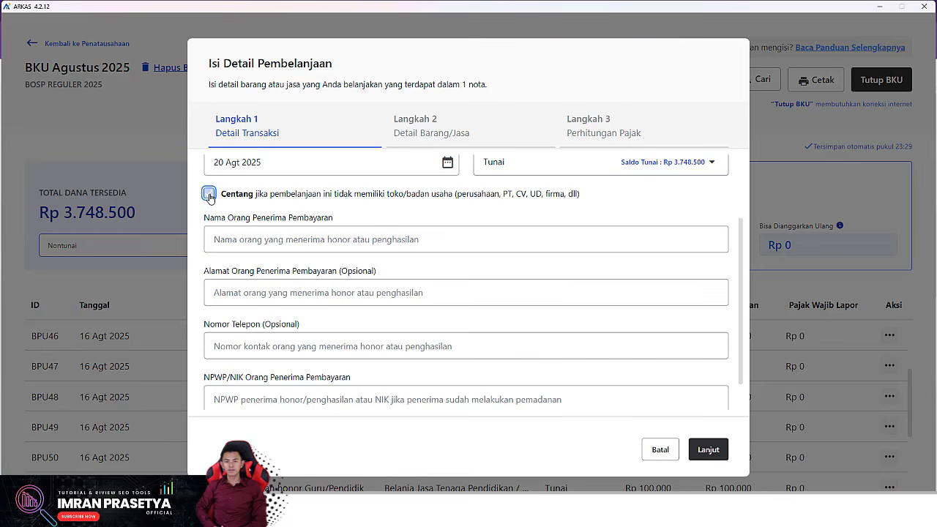
{"action": "left_click", "coordinate": [285, 238]}
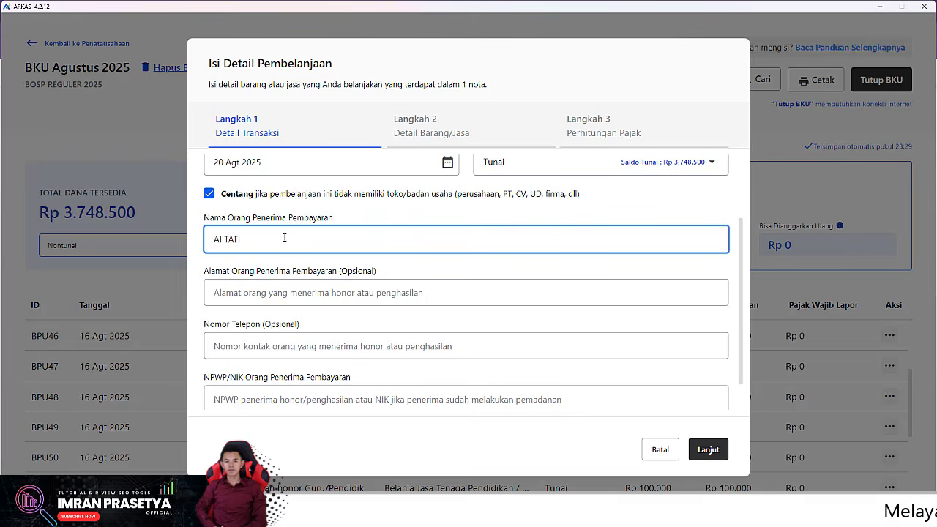
{"action": "scroll", "coordinate": [285, 239], "scroll_direction": "down", "scroll_amount": 1}
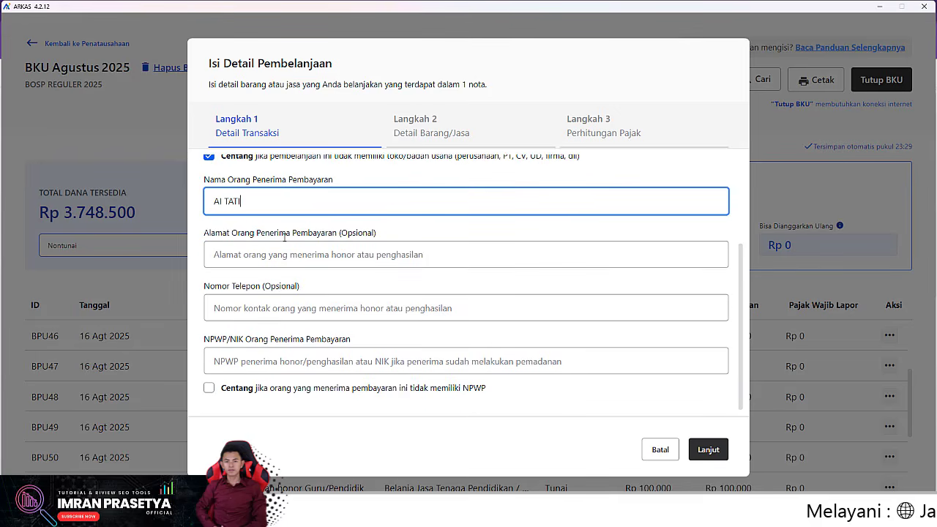
{"action": "scroll", "coordinate": [285, 236], "scroll_direction": "up", "scroll_amount": 3}
{"action": "scroll", "coordinate": [283, 270], "scroll_direction": "down", "scroll_amount": 3}
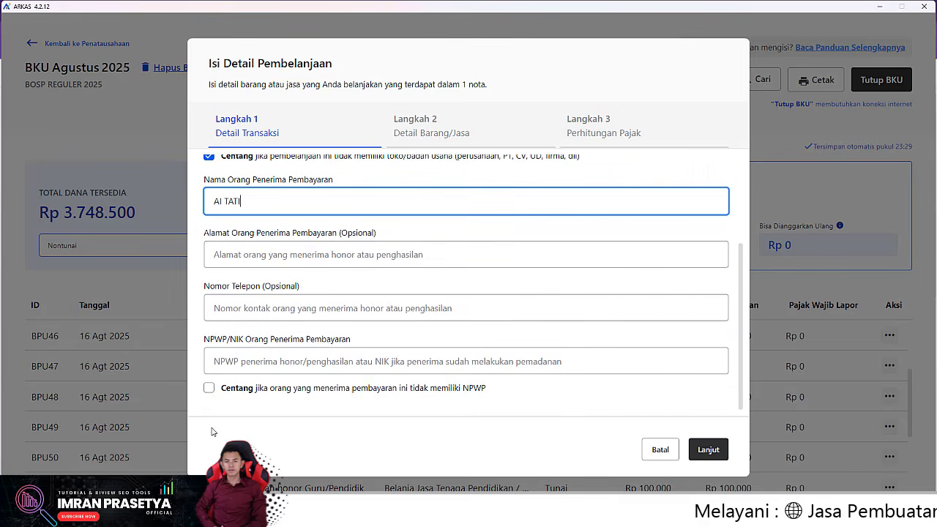
{"action": "left_click", "coordinate": [209, 387]}
Step: Charge the Rp 25.500 electricity token to Pembayaran daya listrik under Belanja Tagihan Listrik, then save
{"action": "left_click", "coordinate": [708, 449]}
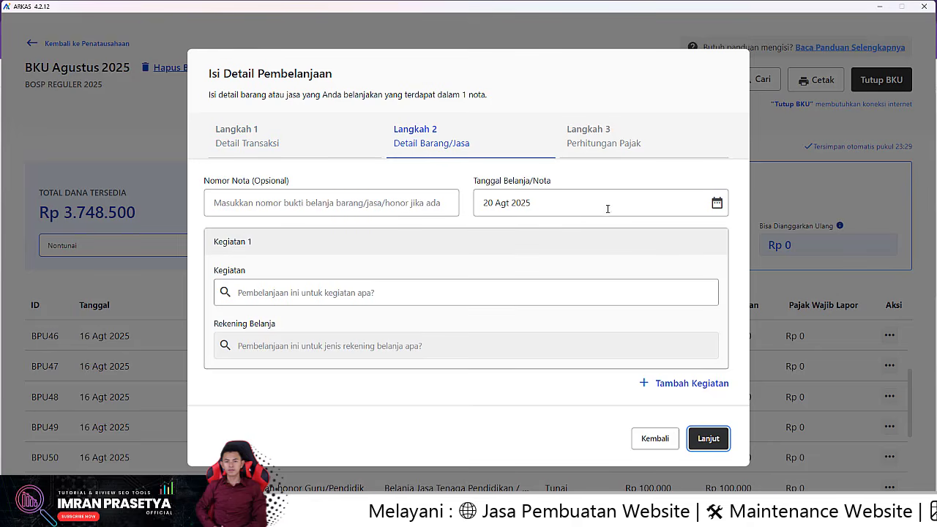
{"action": "left_click", "coordinate": [269, 287]}
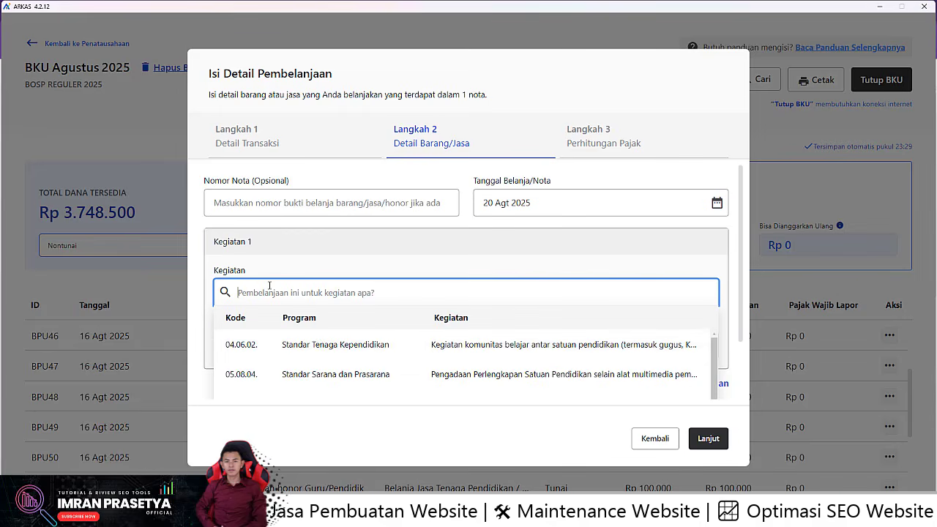
{"action": "type", "text": "LIST"}
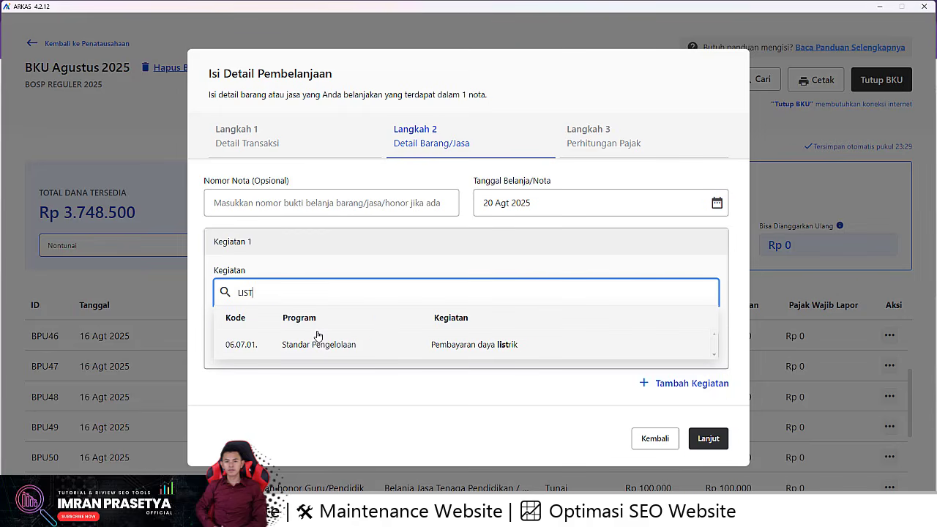
{"action": "left_click", "coordinate": [322, 344]}
{"action": "left_click", "coordinate": [329, 345]}
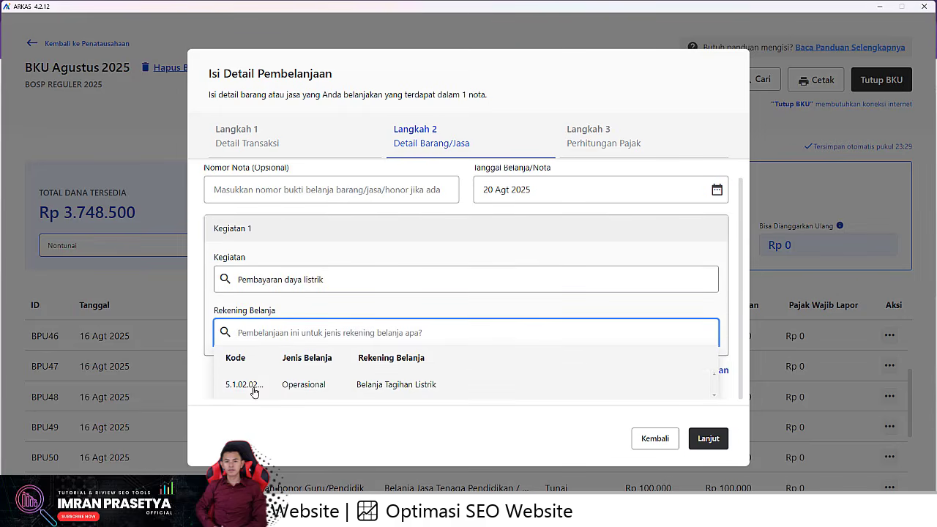
{"action": "left_click", "coordinate": [253, 392]}
{"action": "left_click", "coordinate": [218, 386]}
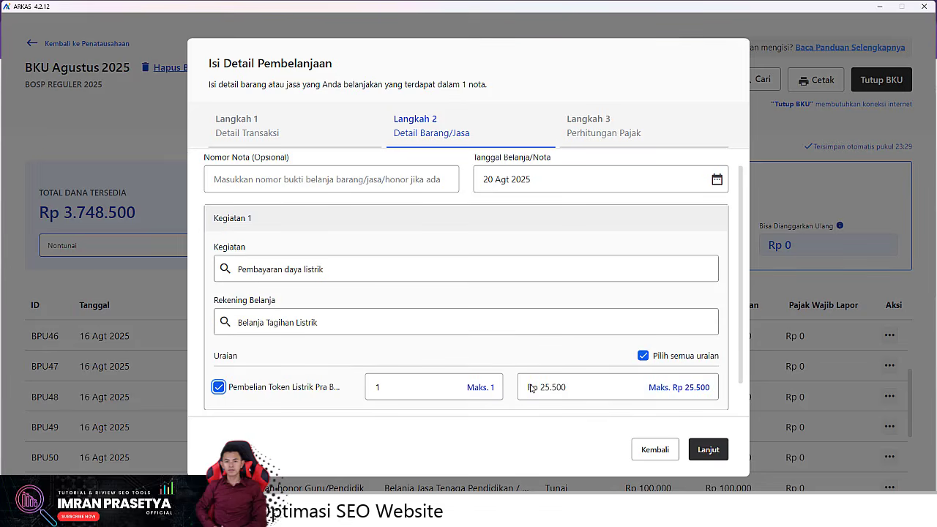
{"action": "left_click", "coordinate": [709, 448]}
{"action": "left_click", "coordinate": [706, 450]}
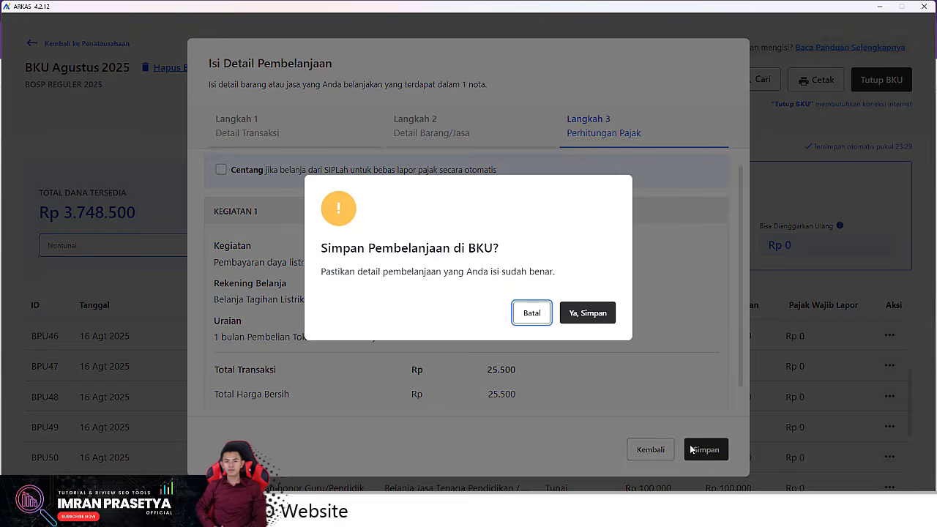
{"action": "left_click", "coordinate": [587, 313]}
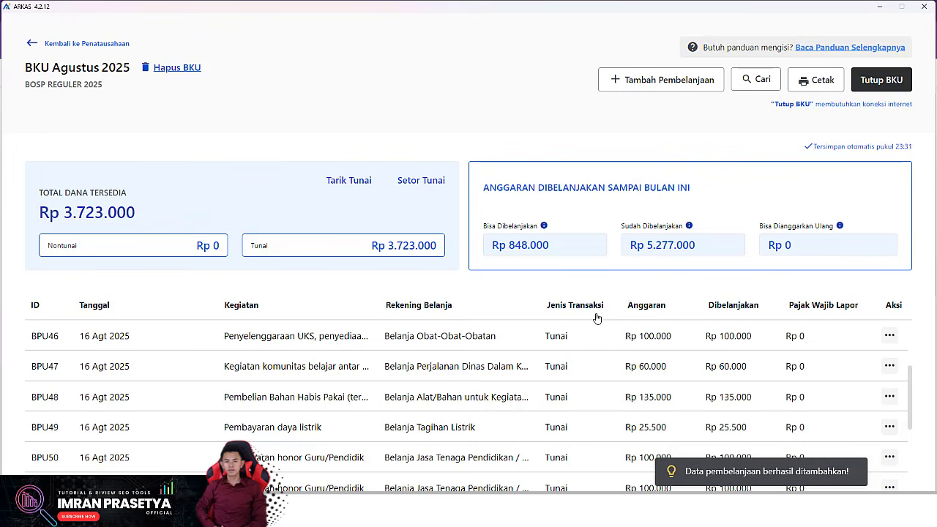
Step: Start a new spending entry dated 25 Agt 2025, paid Tunai, with no shop or business
{"action": "left_click", "coordinate": [634, 86]}
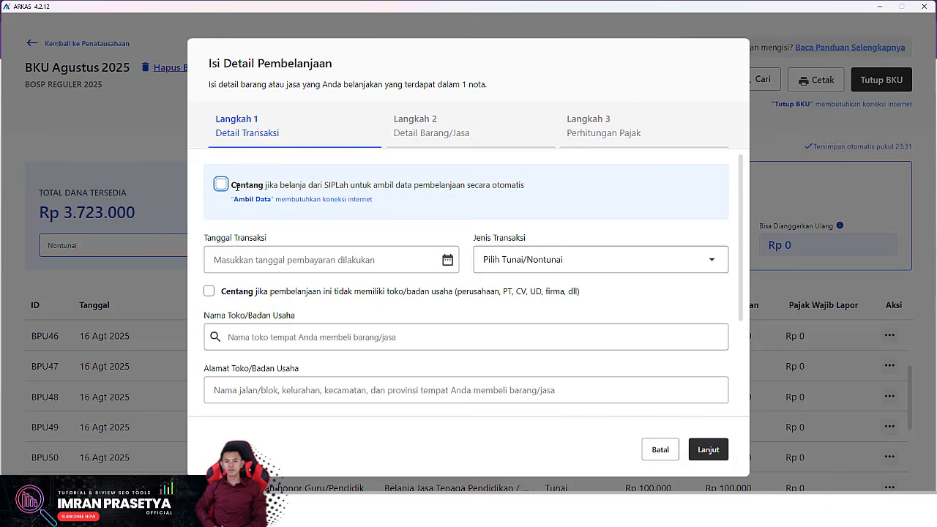
{"action": "left_click", "coordinate": [421, 253]}
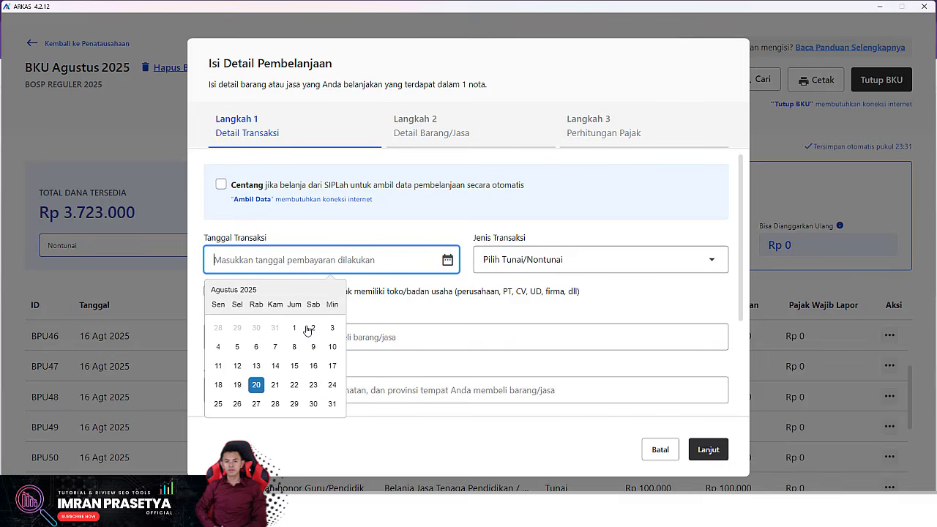
{"action": "left_click", "coordinate": [217, 405]}
{"action": "left_click", "coordinate": [550, 264]}
{"action": "left_click", "coordinate": [631, 296]}
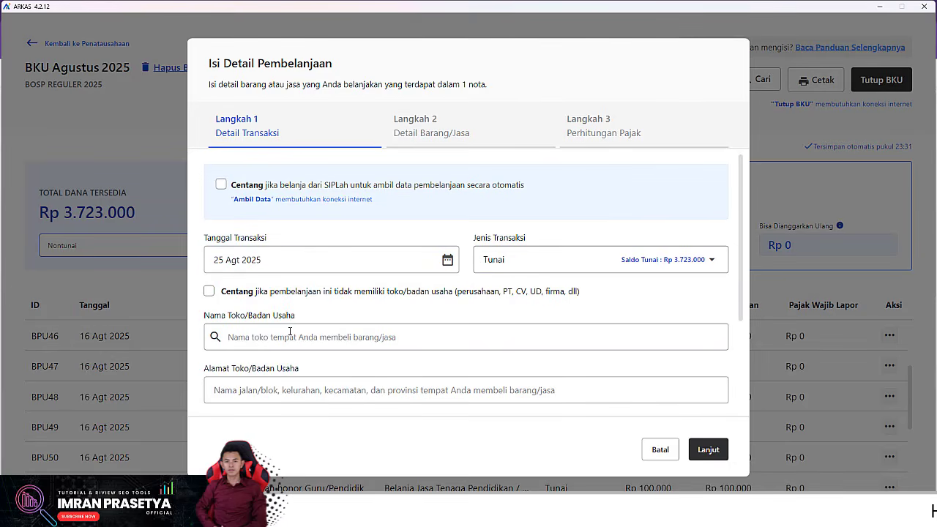
{"action": "left_click", "coordinate": [209, 292]}
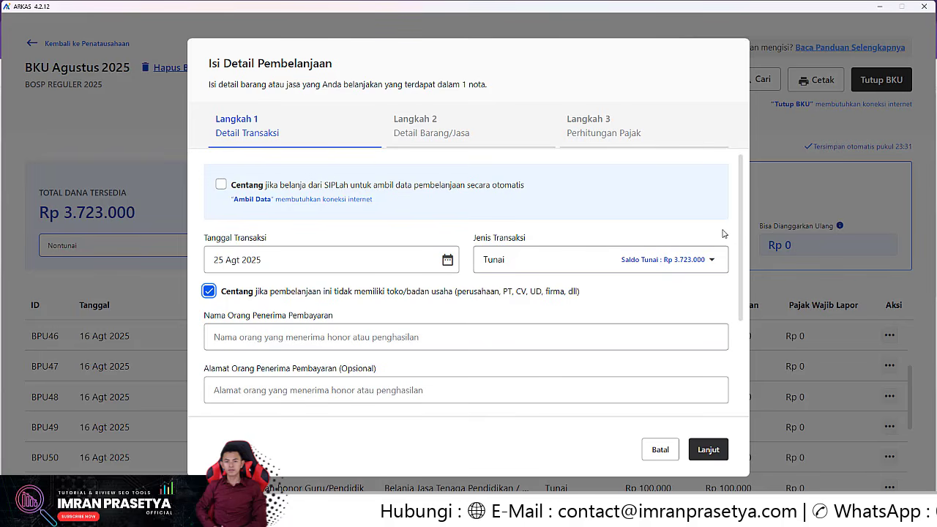
Step: Enter the individual recipient's name, mark them as having no NPWP, and proceed to item details
{"action": "scroll", "coordinate": [728, 220], "scroll_direction": "down", "scroll_amount": 3}
{"action": "scroll", "coordinate": [743, 194], "scroll_direction": "up", "scroll_amount": 2}
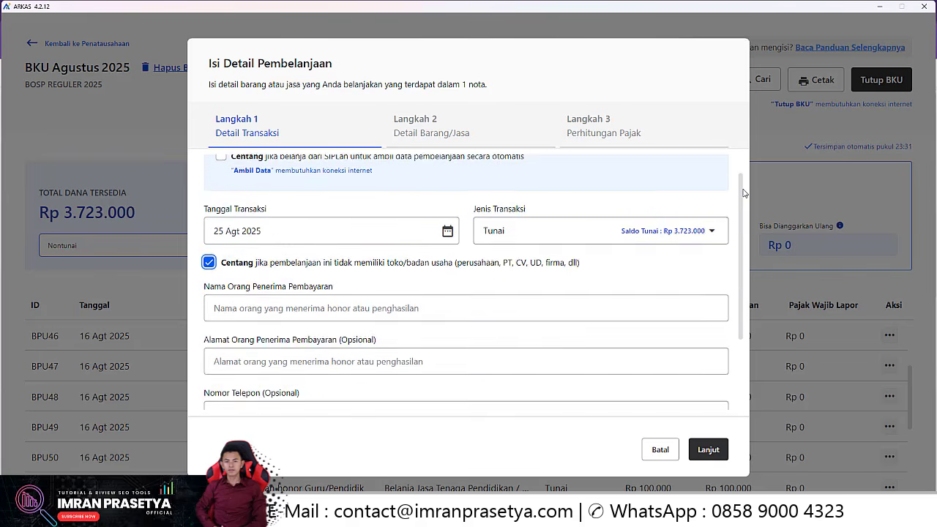
{"action": "left_click_drag", "start_coordinate": [742, 189], "coordinate": [742, 167]}
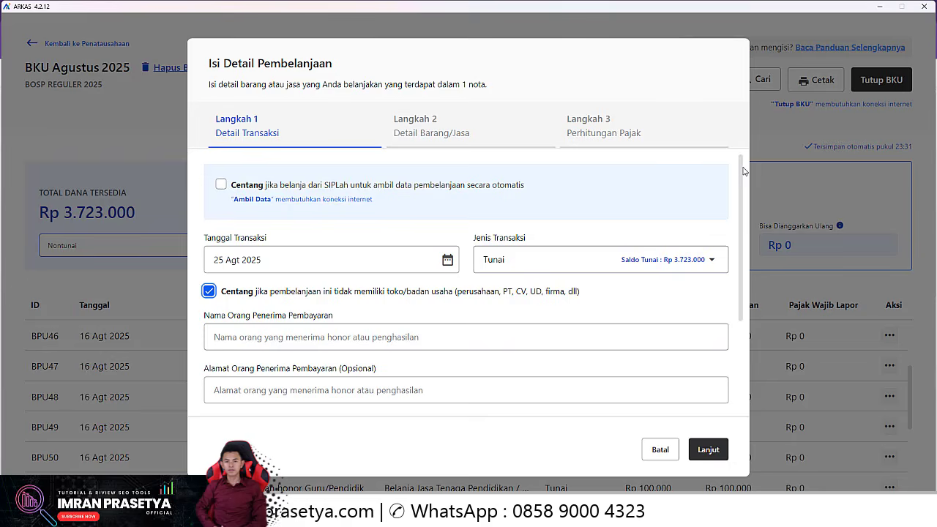
{"action": "scroll", "coordinate": [743, 176], "scroll_direction": "down", "scroll_amount": 4}
{"action": "scroll", "coordinate": [740, 187], "scroll_direction": "up", "scroll_amount": 3}
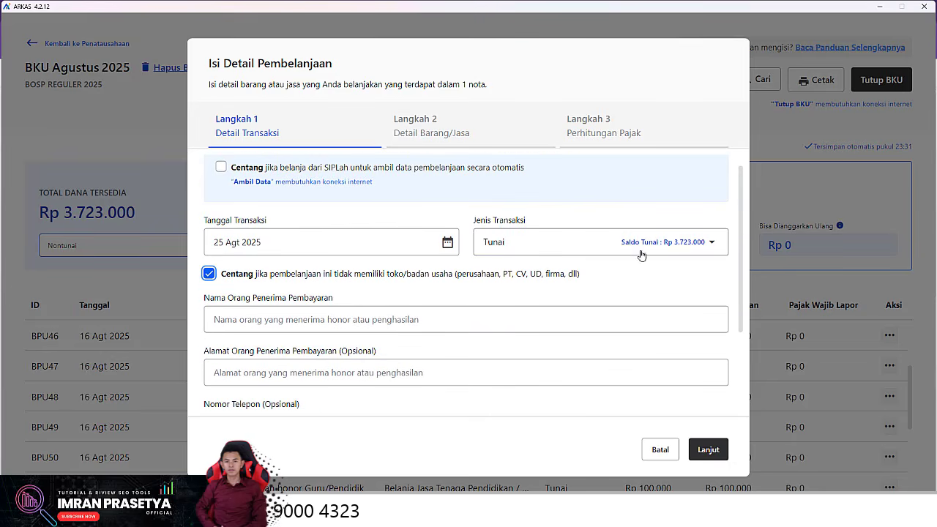
{"action": "scroll", "coordinate": [273, 320], "scroll_direction": "down", "scroll_amount": 3}
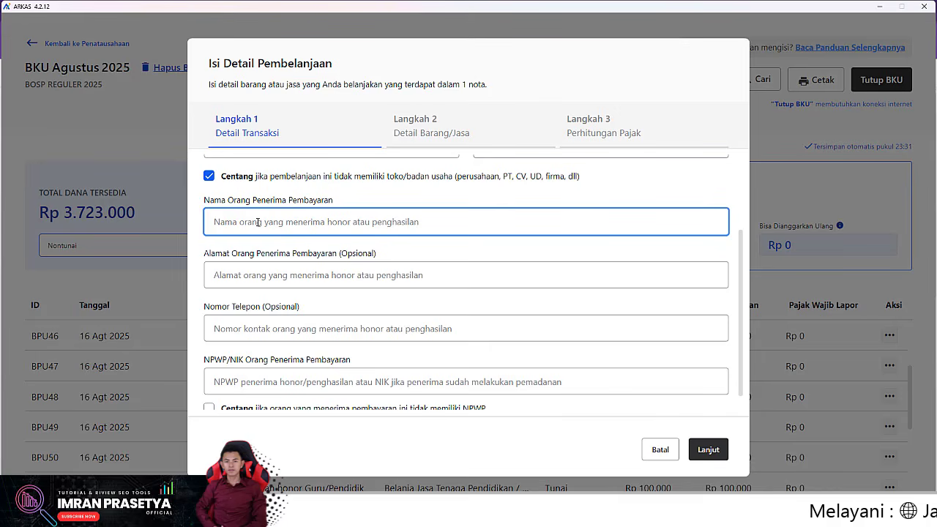
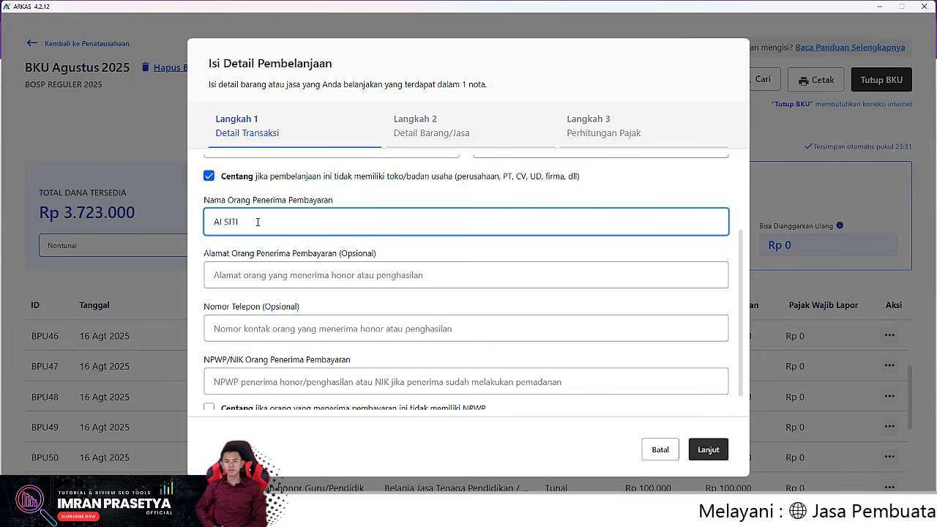
{"action": "scroll", "coordinate": [250, 249], "scroll_direction": "down", "scroll_amount": 1}
{"action": "left_click", "coordinate": [209, 389]}
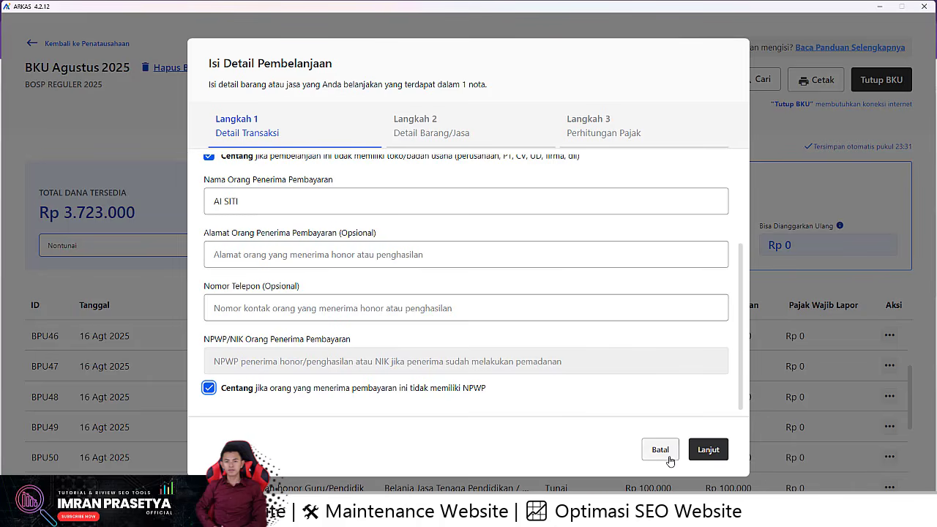
{"action": "left_click", "coordinate": [707, 450]}
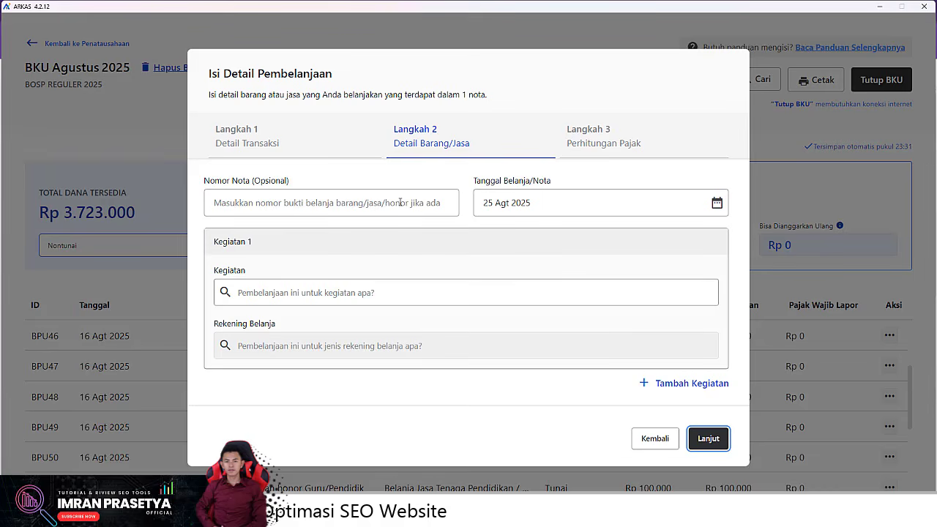
Step: Choose Penyediaan Makanan Tambahan Anak, the food spending account, and the Makan- item (18 × Rp 16.000)
{"action": "left_click", "coordinate": [306, 293]}
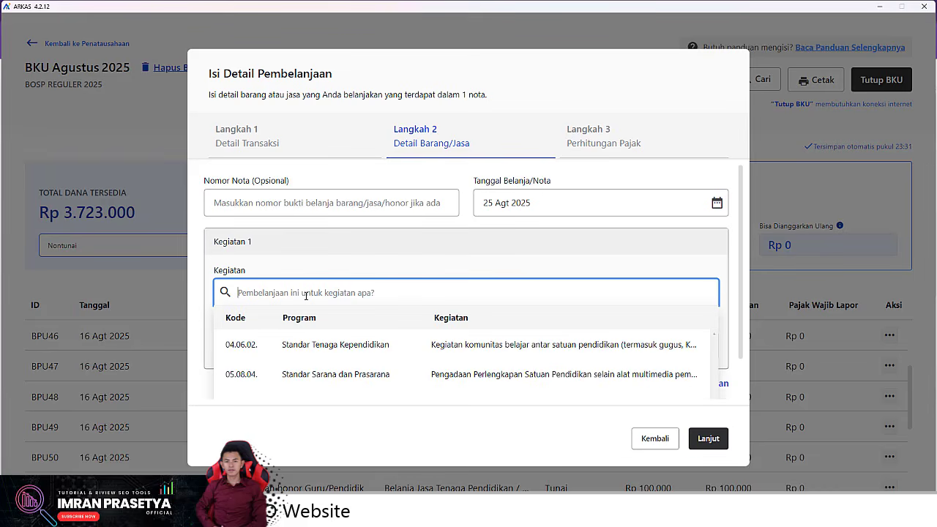
{"action": "type", "text": "MAKAN"}
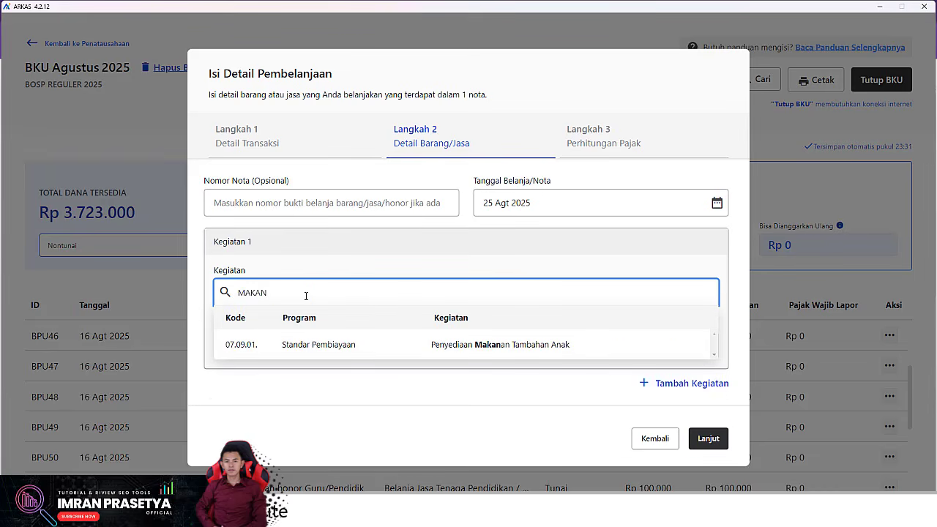
{"action": "left_click", "coordinate": [496, 350]}
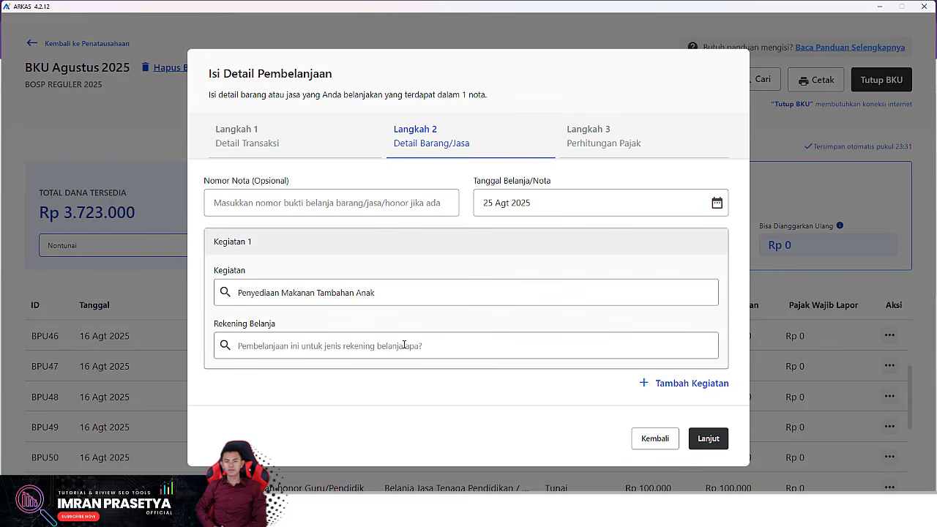
{"action": "left_click", "coordinate": [282, 347]}
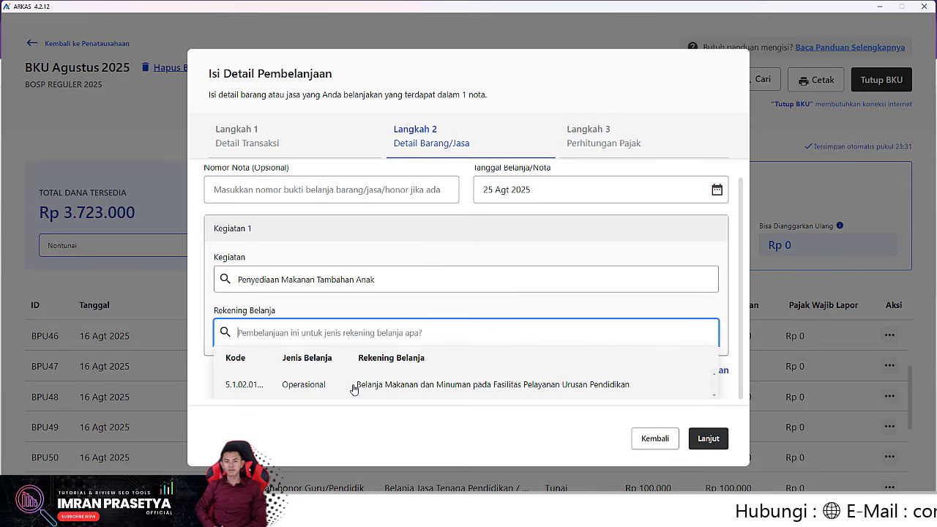
{"action": "left_click", "coordinate": [263, 385]}
{"action": "left_click", "coordinate": [220, 388]}
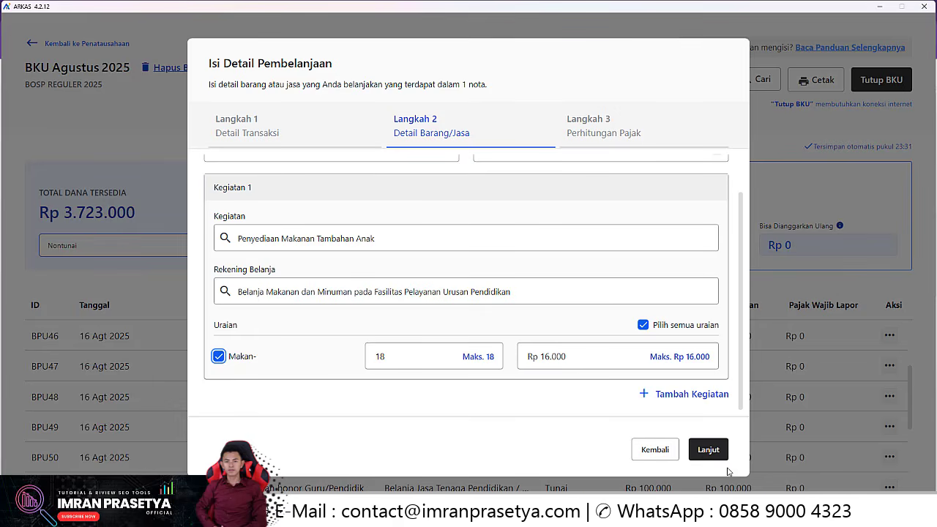
Step: Remove the PPh 23 4% tax line and save the Rp 288.000 entry as BPU54
{"action": "left_click", "coordinate": [705, 451]}
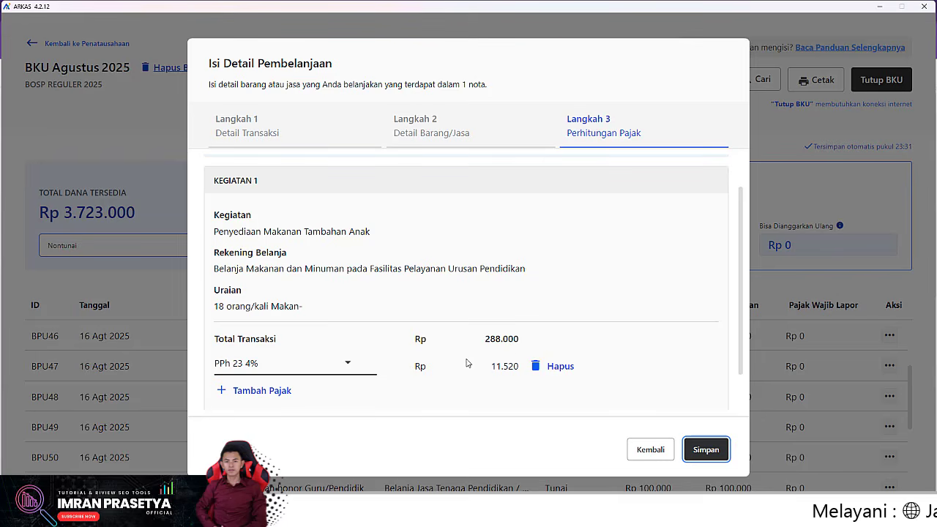
{"action": "left_click", "coordinate": [556, 366]}
{"action": "scroll", "coordinate": [381, 374], "scroll_direction": "down", "scroll_amount": 1}
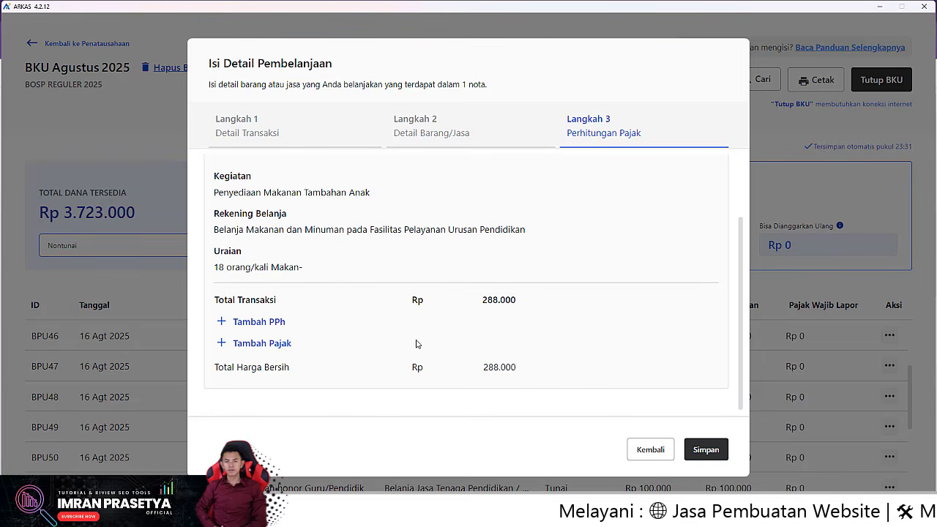
{"action": "left_click", "coordinate": [706, 449]}
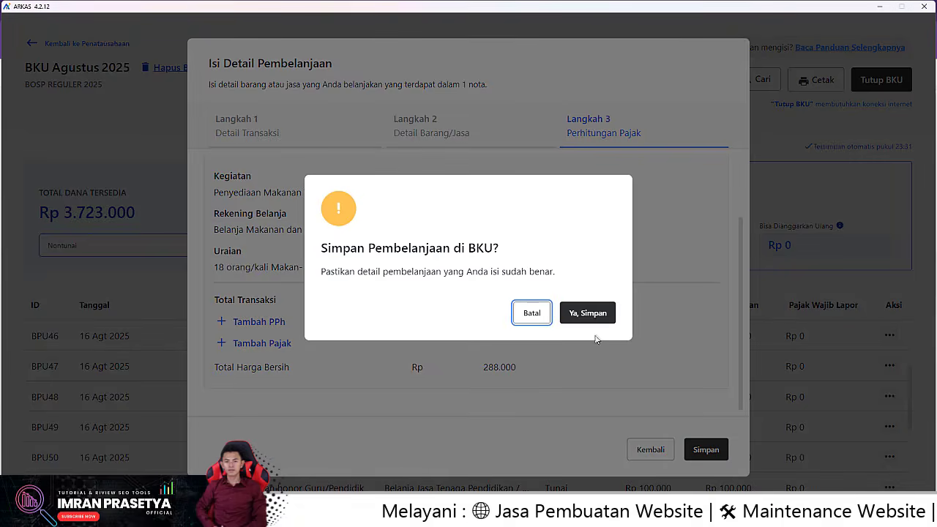
{"action": "left_click", "coordinate": [595, 317]}
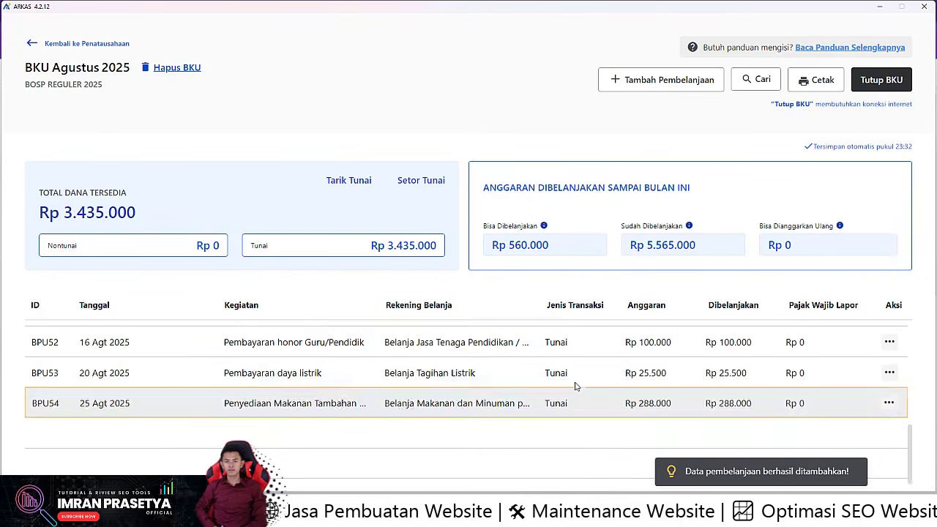
Step: Start a new spending entry dated 28 Agt 2025, paid Tunai, with no shop or business
{"action": "left_click", "coordinate": [666, 82]}
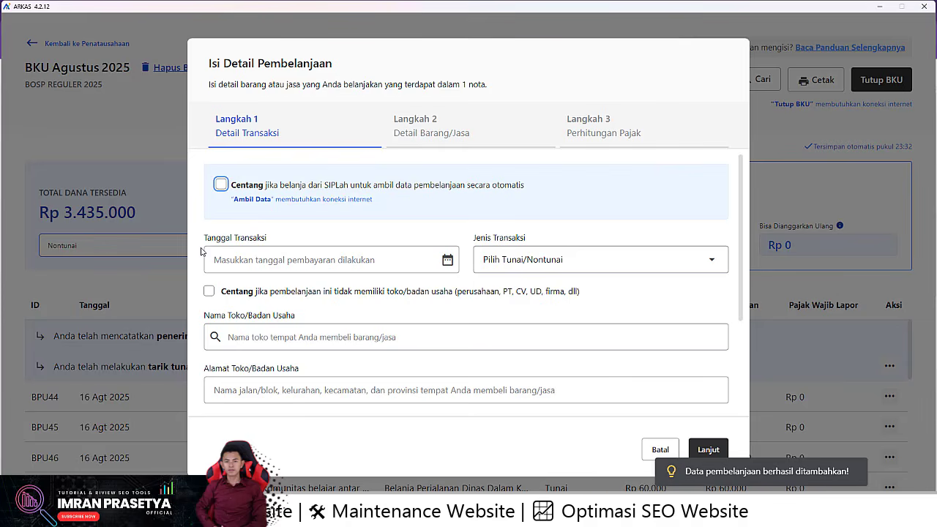
{"action": "left_click", "coordinate": [430, 262]}
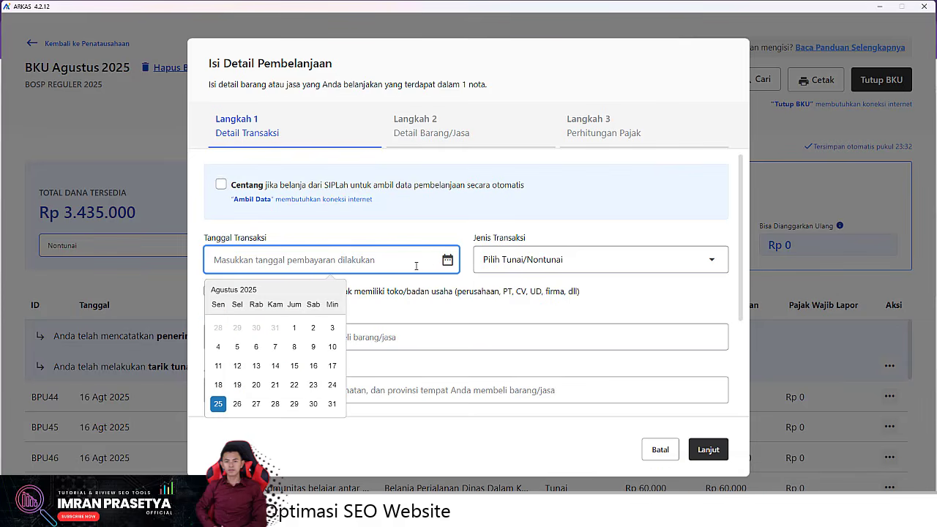
{"action": "left_click", "coordinate": [275, 404]}
{"action": "left_click", "coordinate": [485, 274]}
{"action": "left_click", "coordinate": [563, 297]}
{"action": "scroll", "coordinate": [262, 315], "scroll_direction": "down", "scroll_amount": 1}
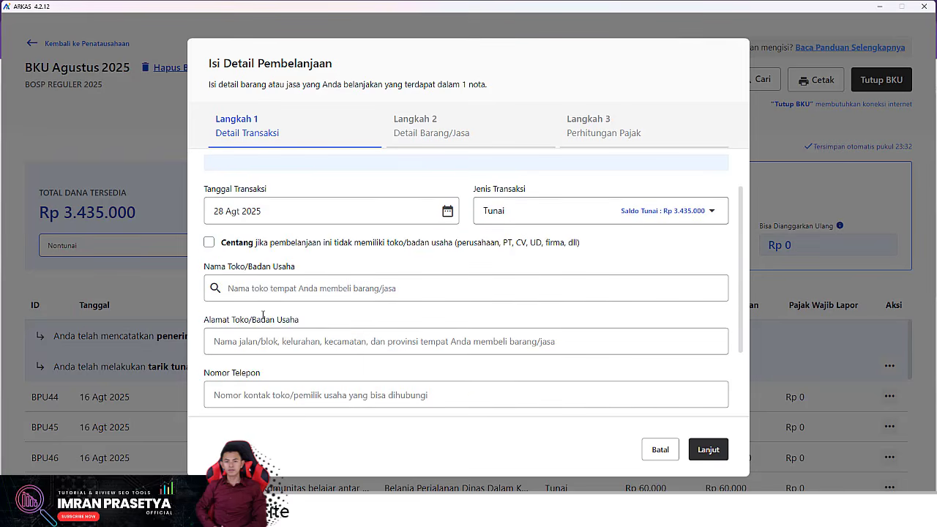
{"action": "left_click", "coordinate": [210, 244]}
Step: Enter the teacher's name, mark no NPWP, and proceed to item details
{"action": "left_click", "coordinate": [276, 279]}
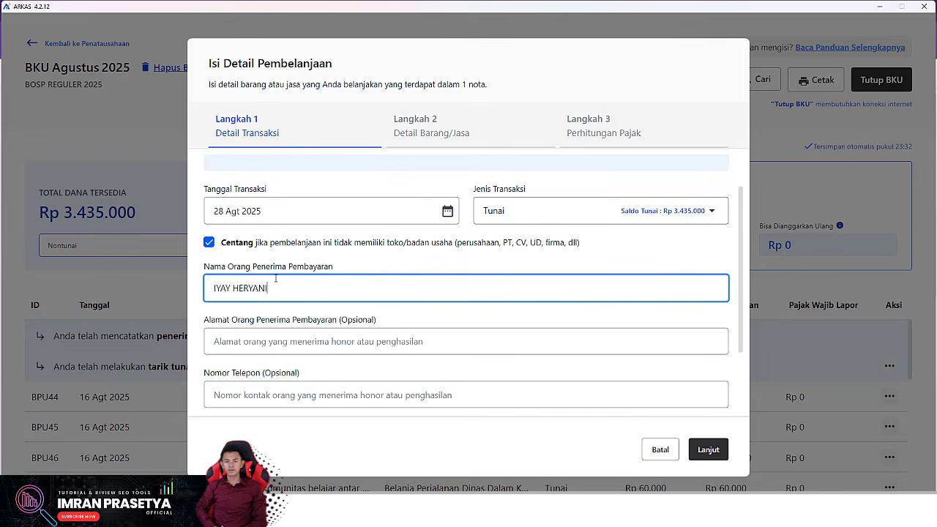
{"action": "scroll", "coordinate": [277, 268], "scroll_direction": "down", "scroll_amount": 1}
{"action": "left_click", "coordinate": [242, 388]}
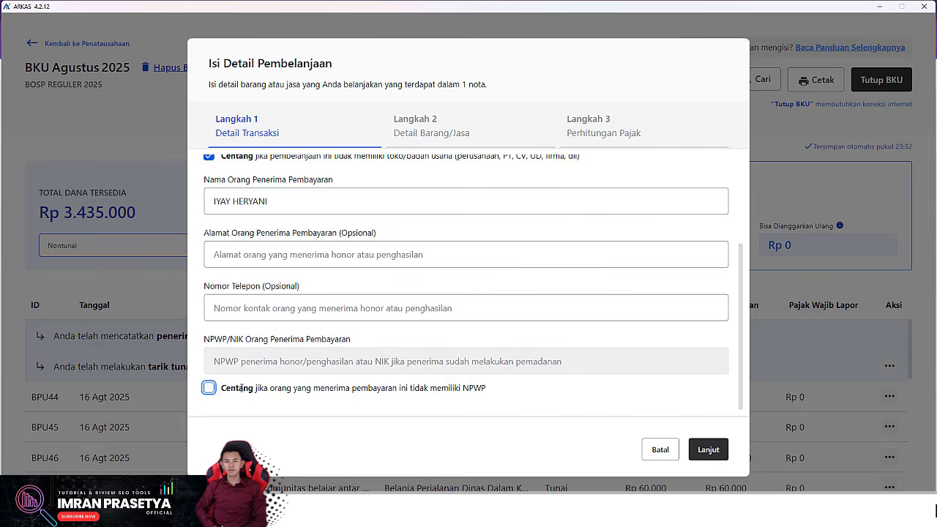
{"action": "left_click", "coordinate": [704, 449]}
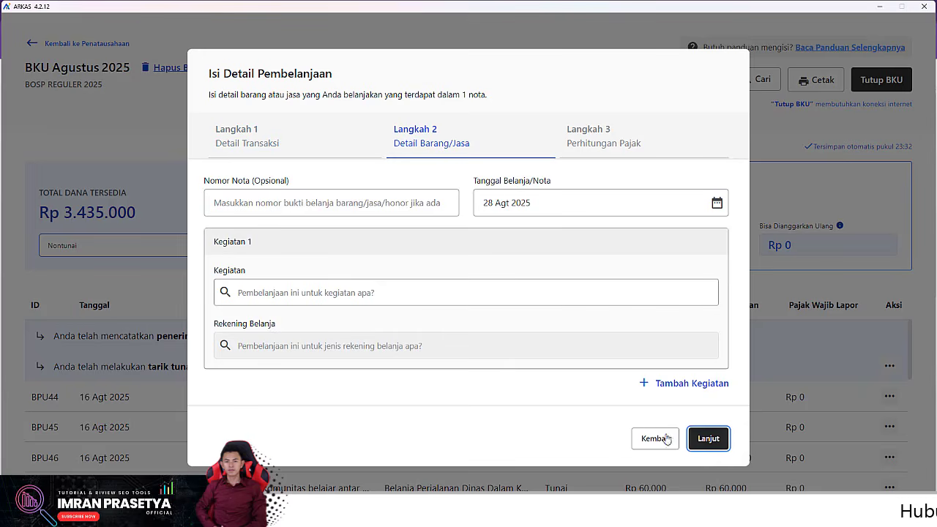
Step: Select Pembayaran honor Guru/Pendidik, the Honorarium Guru account, and the teacher at 1 × Rp 100.000
{"action": "left_click", "coordinate": [325, 297]}
{"action": "type", "text": "HONOR"}
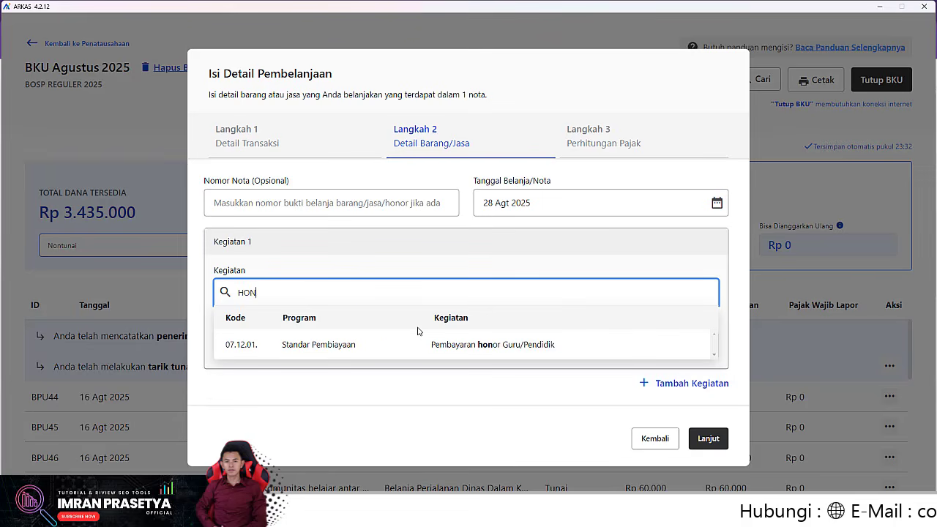
{"action": "left_click", "coordinate": [368, 345]}
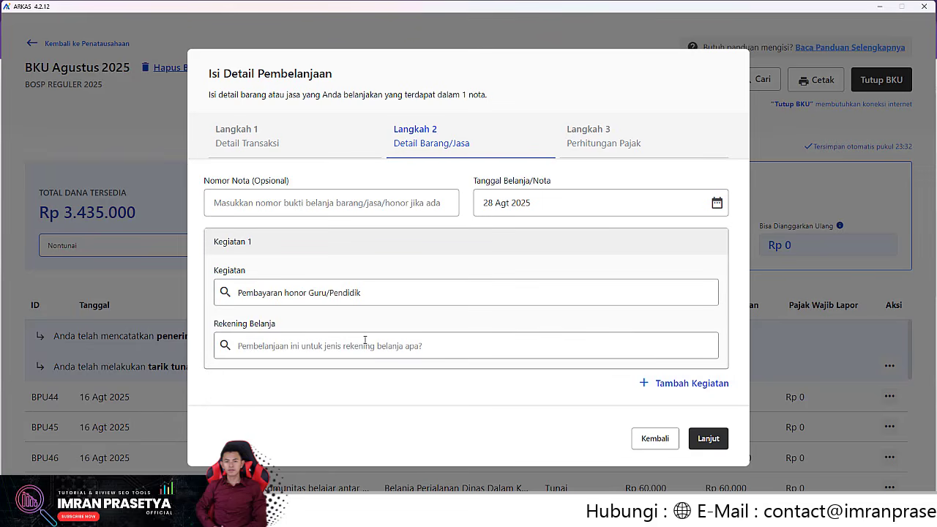
{"action": "left_click", "coordinate": [330, 342]}
{"action": "left_click", "coordinate": [331, 385]}
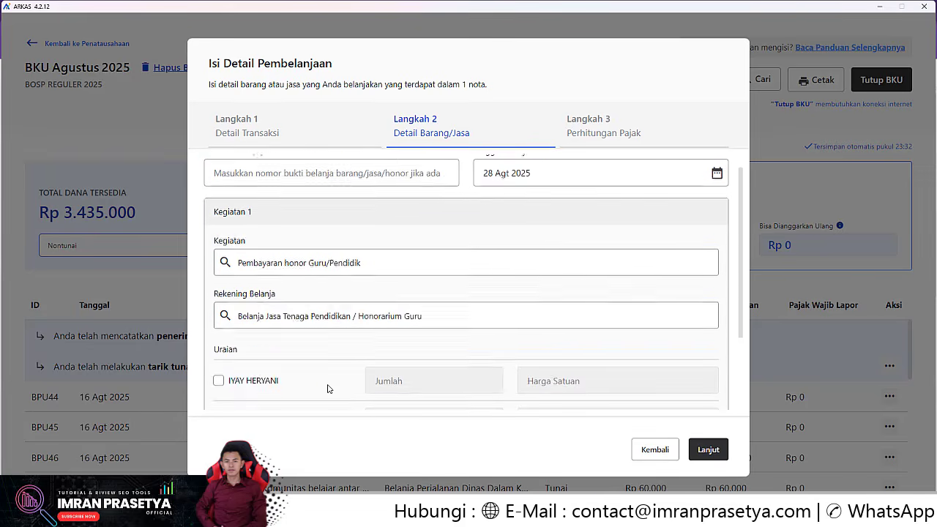
{"action": "scroll", "coordinate": [272, 351], "scroll_direction": "down", "scroll_amount": 3}
{"action": "left_click", "coordinate": [219, 274]}
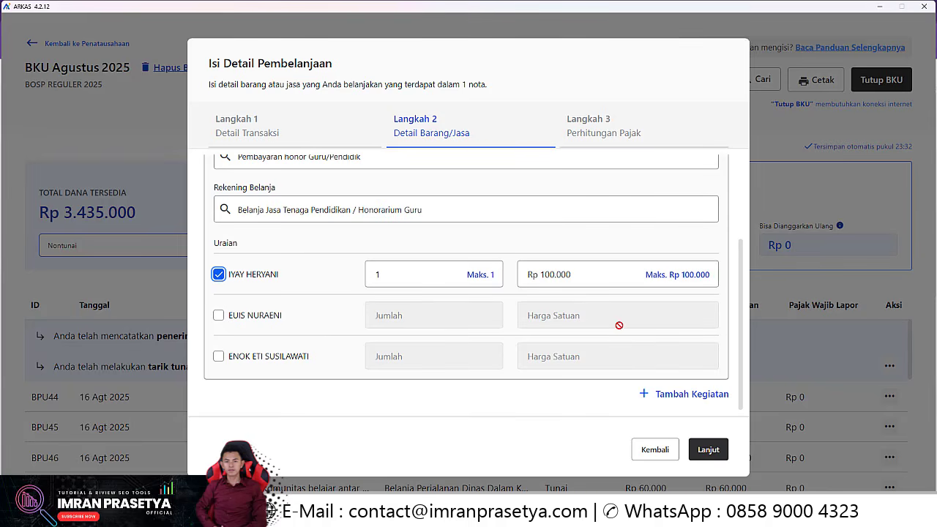
Step: Save the Rp 100.000 teacher honorarium entry to the August BKU
{"action": "left_click", "coordinate": [709, 449]}
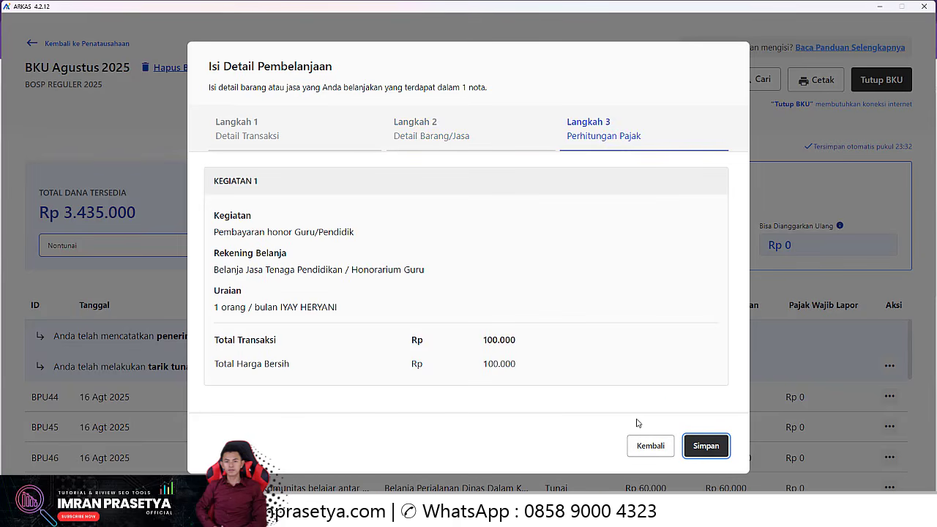
{"action": "left_click", "coordinate": [705, 448]}
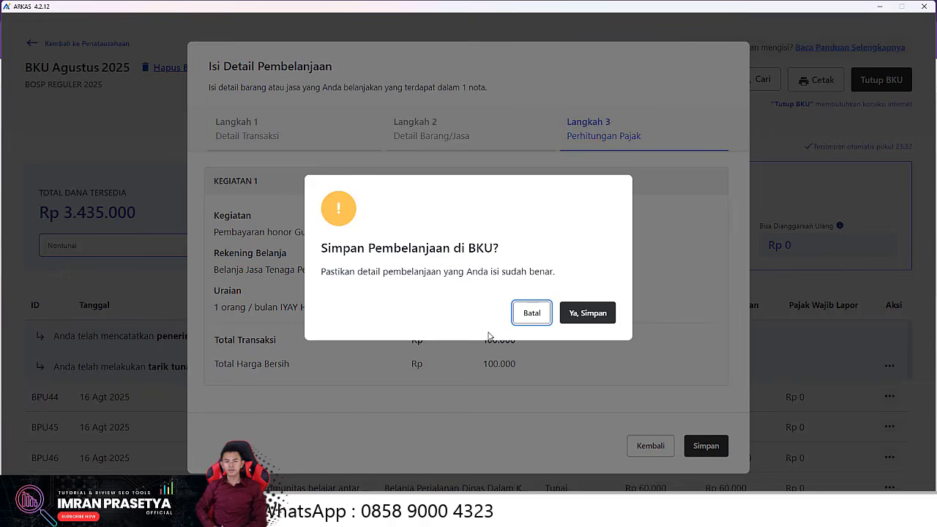
{"action": "left_click", "coordinate": [587, 316]}
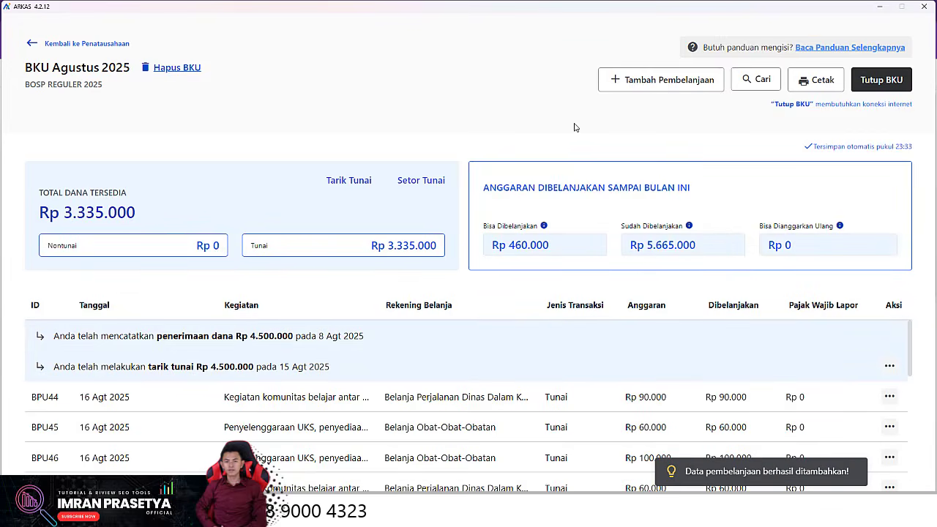
{"action": "left_click", "coordinate": [648, 84]}
Step: Date the new spending entry 28 Agt 2025, paid Tunai, with no shop or business
{"action": "left_click", "coordinate": [260, 260]}
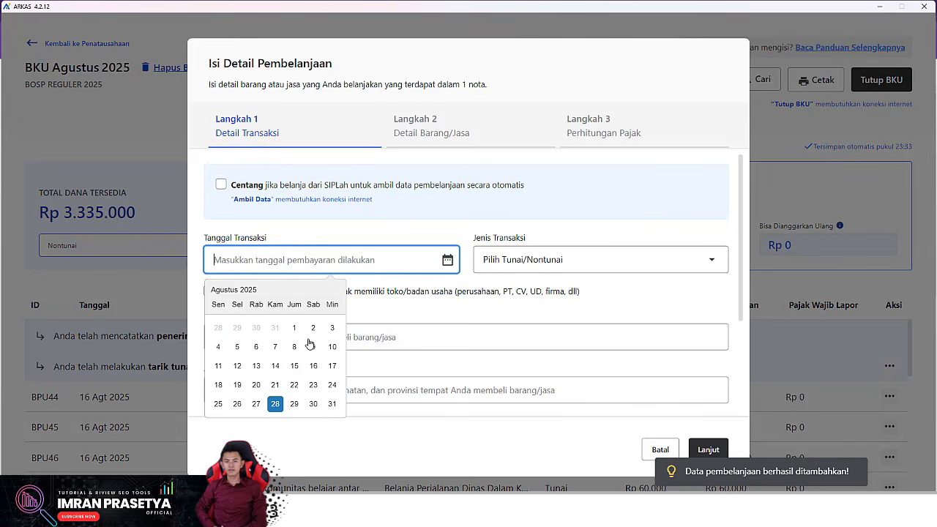
{"action": "left_click", "coordinate": [274, 407]}
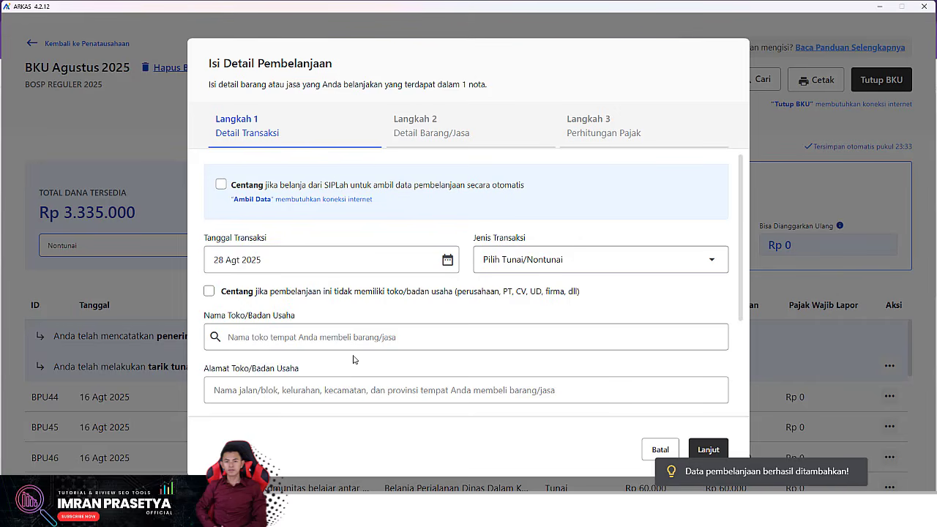
{"action": "left_click", "coordinate": [533, 257]}
{"action": "left_click", "coordinate": [637, 291]}
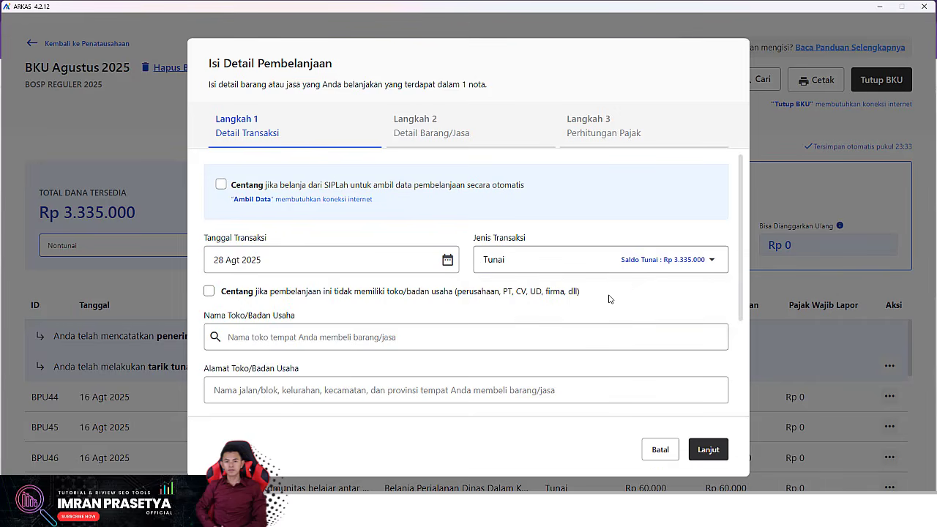
{"action": "scroll", "coordinate": [610, 299], "scroll_direction": "down", "scroll_amount": 3}
{"action": "scroll", "coordinate": [217, 256], "scroll_direction": "up", "scroll_amount": 2}
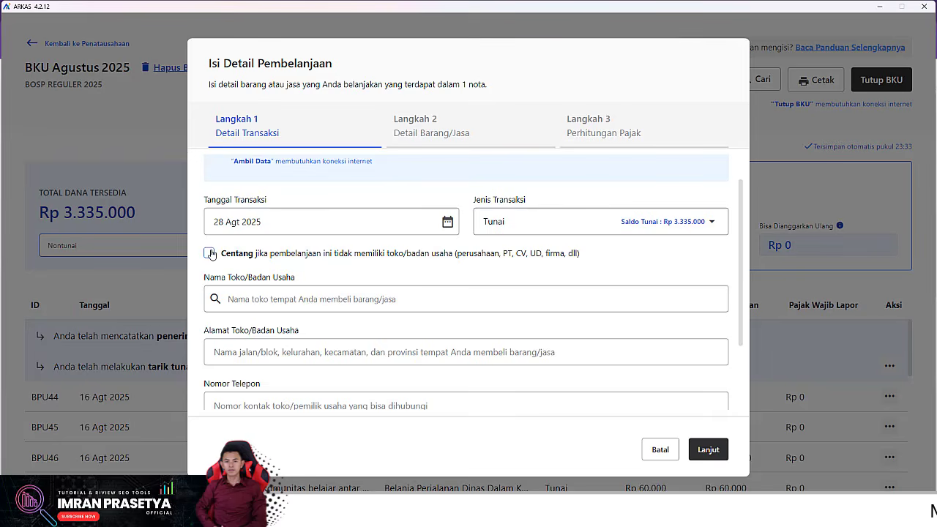
{"action": "left_click", "coordinate": [211, 254]}
Step: Enter the second teacher's name, mark no NPWP, and proceed to item details
{"action": "left_click", "coordinate": [318, 306]}
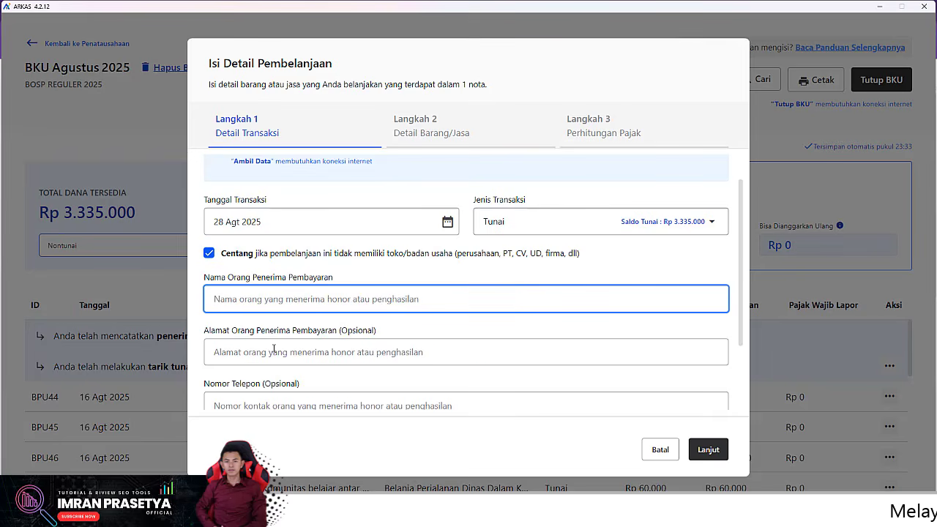
{"action": "scroll", "coordinate": [274, 350], "scroll_direction": "down", "scroll_amount": 2}
{"action": "left_click", "coordinate": [209, 388]}
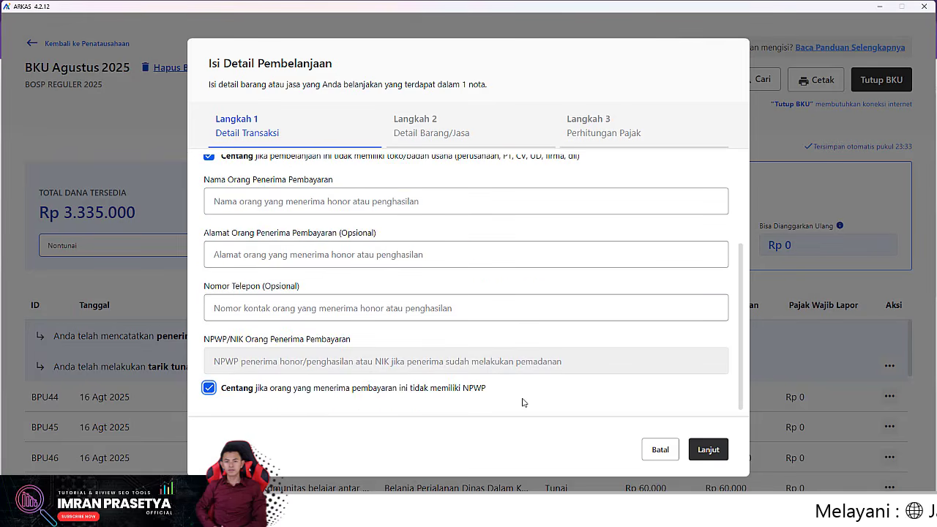
{"action": "left_click", "coordinate": [708, 449]}
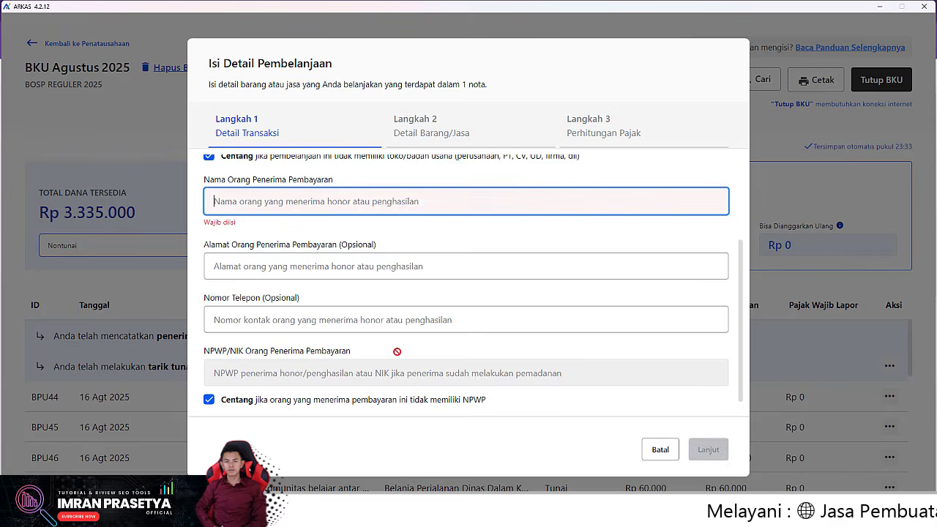
{"action": "scroll", "coordinate": [288, 219], "scroll_direction": "up", "scroll_amount": 1}
{"action": "scroll", "coordinate": [288, 218], "scroll_direction": "up", "scroll_amount": 1}
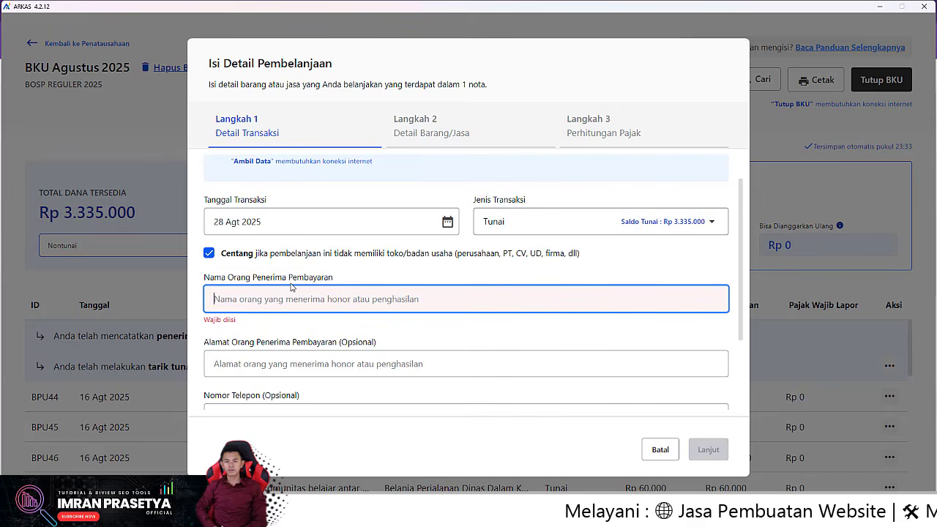
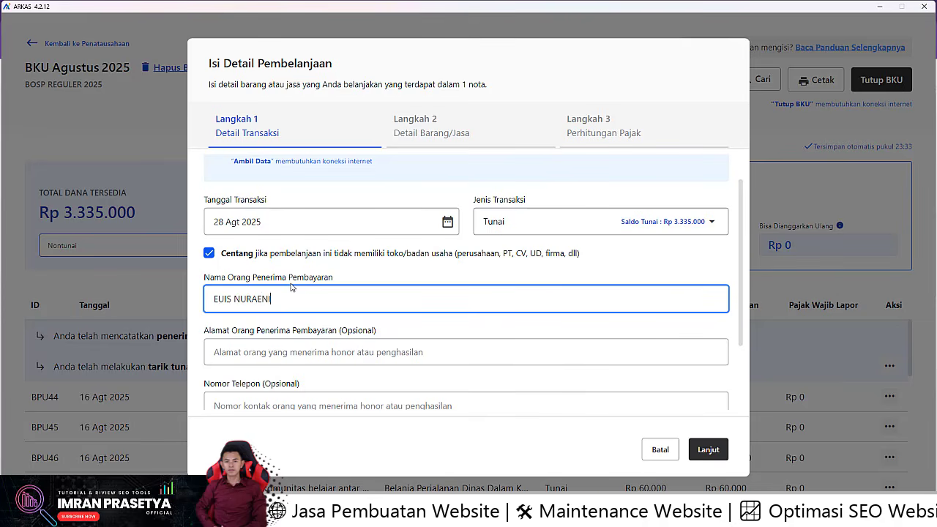
{"action": "scroll", "coordinate": [208, 400], "scroll_direction": "down", "scroll_amount": 3}
{"action": "left_click", "coordinate": [708, 448]}
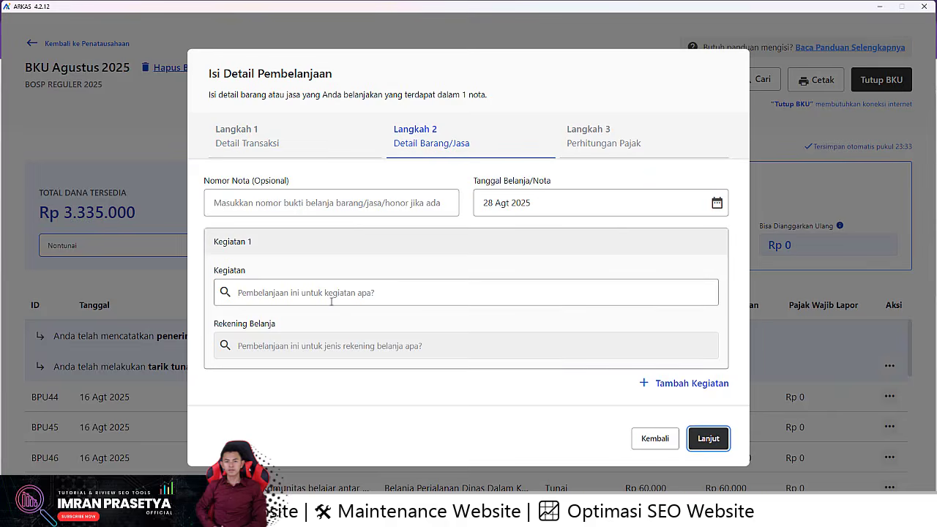
Step: Choose Pembayaran honor Guru/Pendidik and Honorarium Guru, include the teacher at Rp 100.000, and save
{"action": "left_click", "coordinate": [265, 292]}
{"action": "type", "text": "HONOR"}
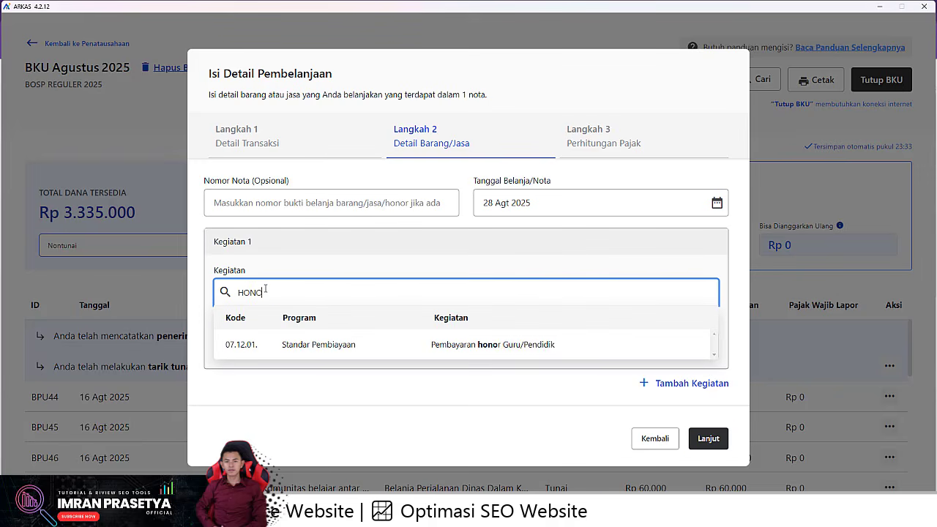
{"action": "left_click", "coordinate": [295, 345]}
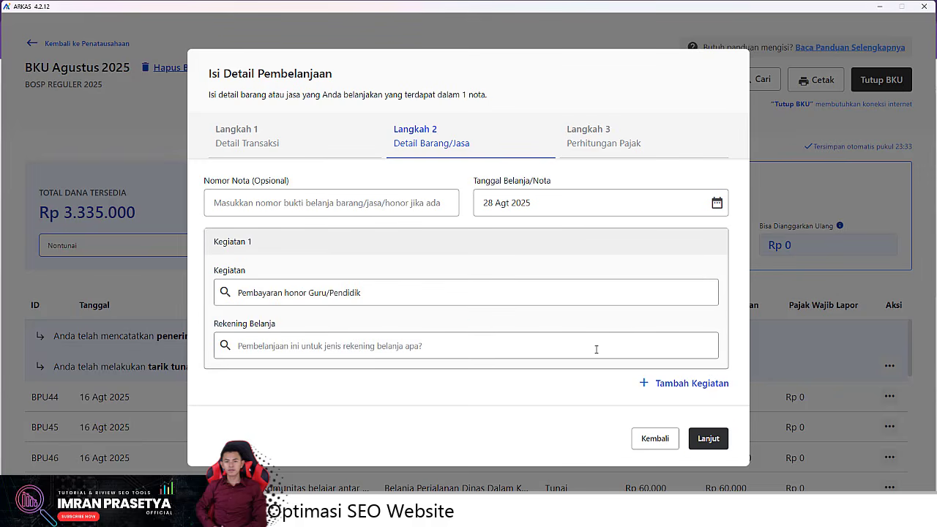
{"action": "left_click", "coordinate": [547, 346]}
{"action": "left_click", "coordinate": [464, 394]}
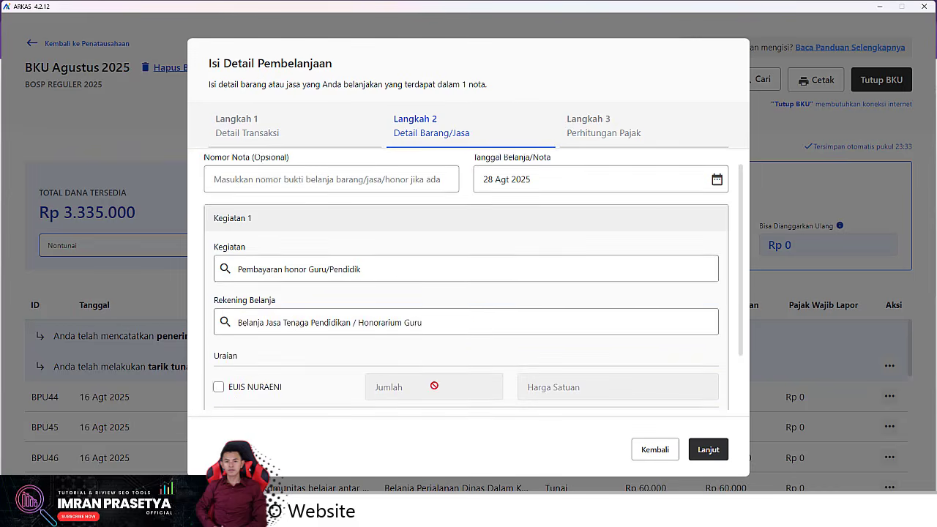
{"action": "left_click", "coordinate": [218, 316]}
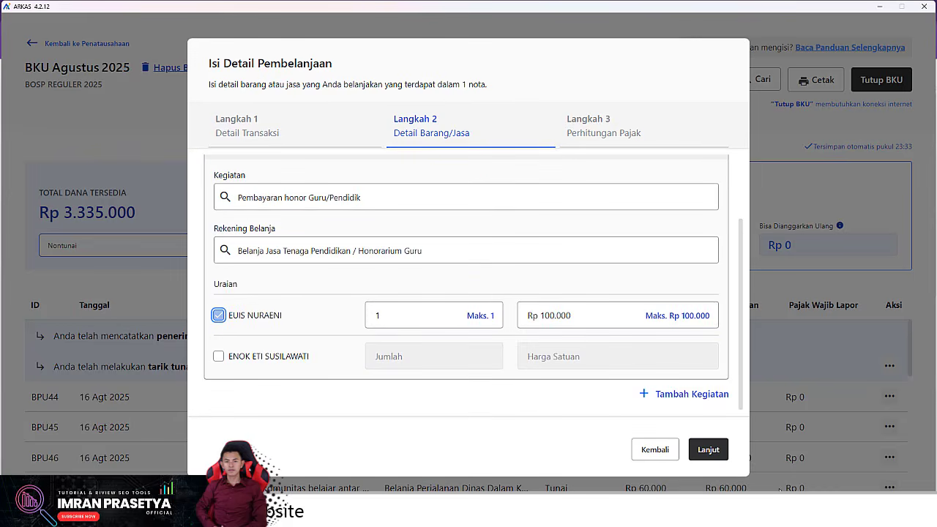
{"action": "left_click", "coordinate": [700, 456]}
{"action": "left_click", "coordinate": [700, 451]}
{"action": "left_click", "coordinate": [588, 313]}
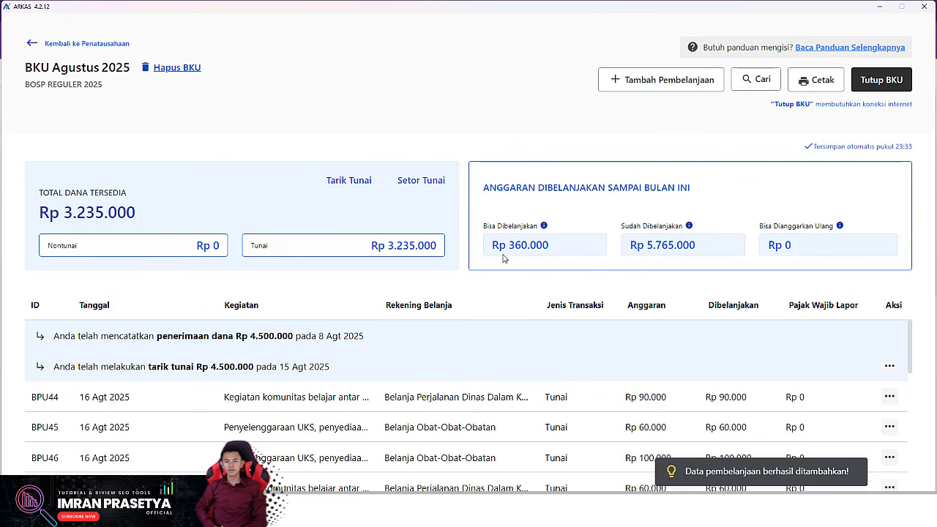
Step: Start a new spending entry dated 28 Agt 2025, paid Tunai, with no shop or business
{"action": "left_click", "coordinate": [639, 87]}
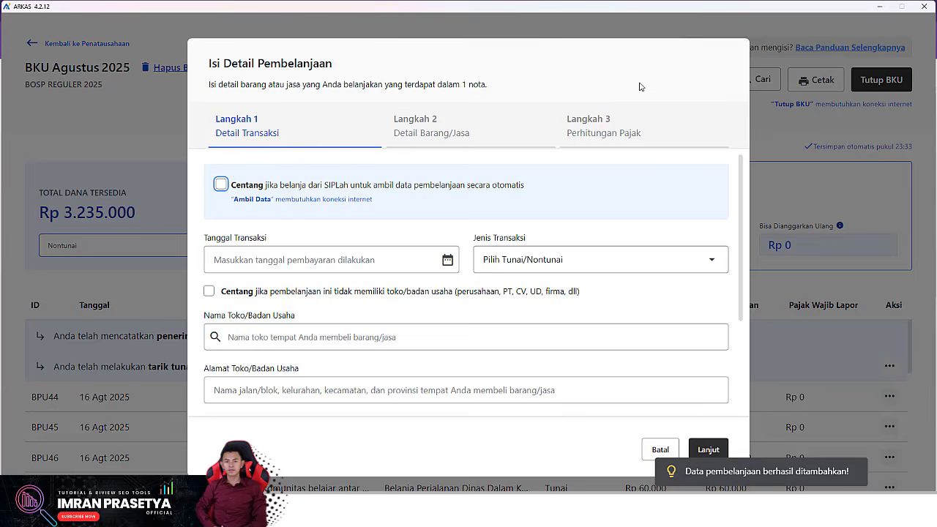
{"action": "left_click", "coordinate": [337, 264]}
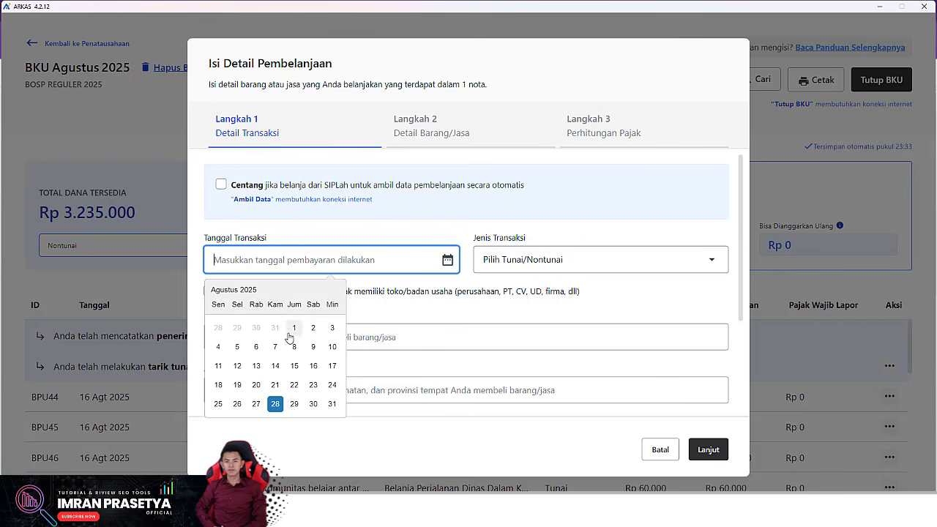
{"action": "left_click", "coordinate": [274, 404]}
{"action": "left_click", "coordinate": [545, 252]}
{"action": "left_click", "coordinate": [549, 291]}
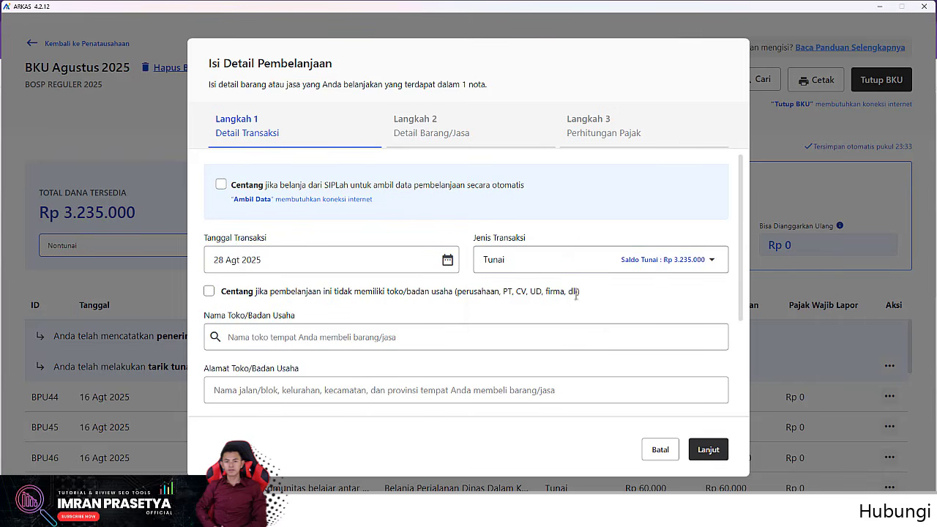
{"action": "scroll", "coordinate": [221, 372], "scroll_direction": "down", "scroll_amount": 1}
{"action": "left_click", "coordinate": [209, 244]}
Step: Type and correct the recipient's name, mark no NPWP, and proceed to item details
{"action": "scroll", "coordinate": [249, 220], "scroll_direction": "down", "scroll_amount": 2}
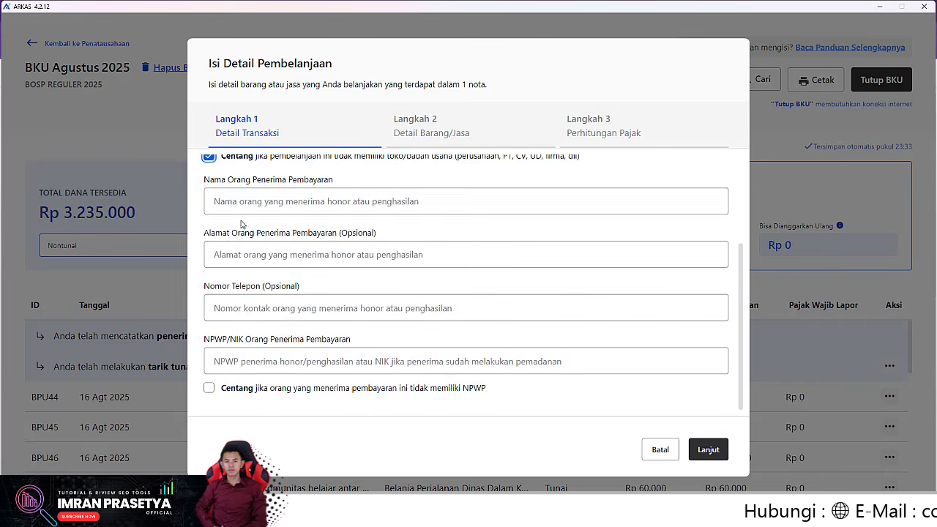
{"action": "left_click", "coordinate": [248, 207]}
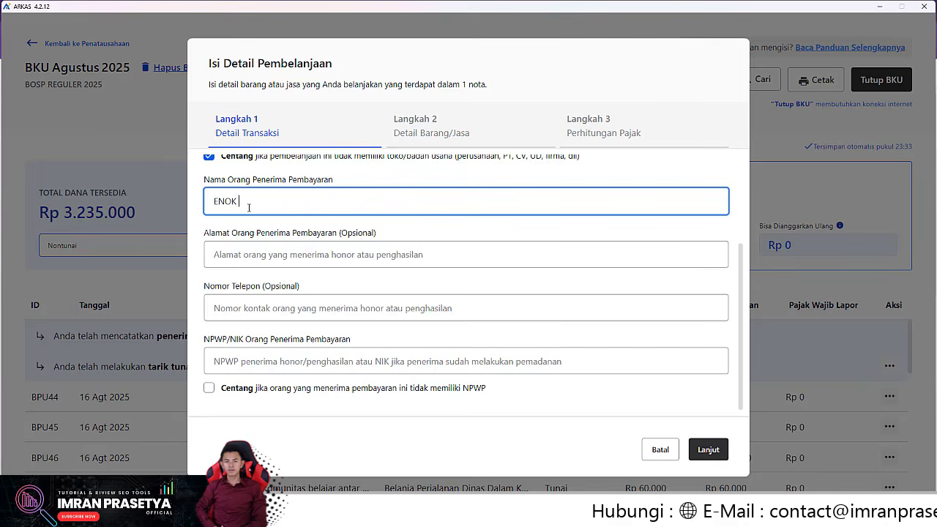
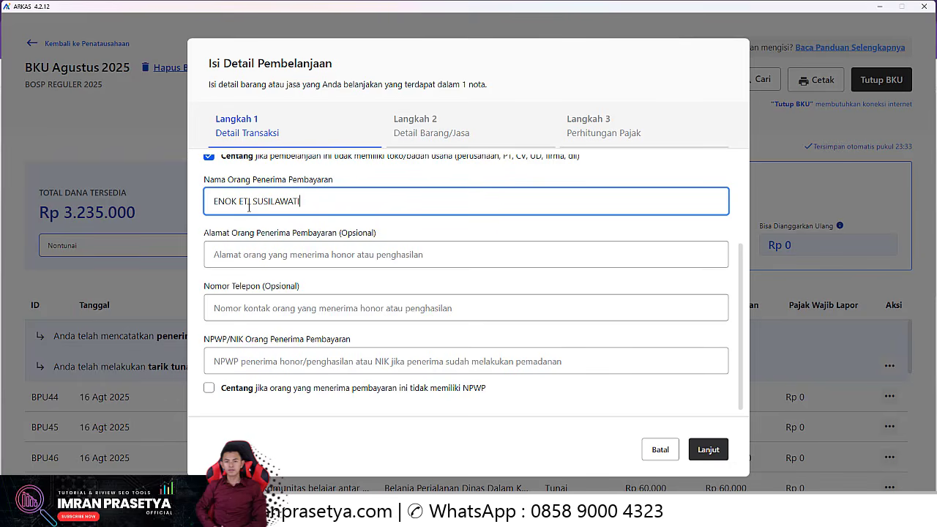
{"action": "left_click", "coordinate": [208, 388]}
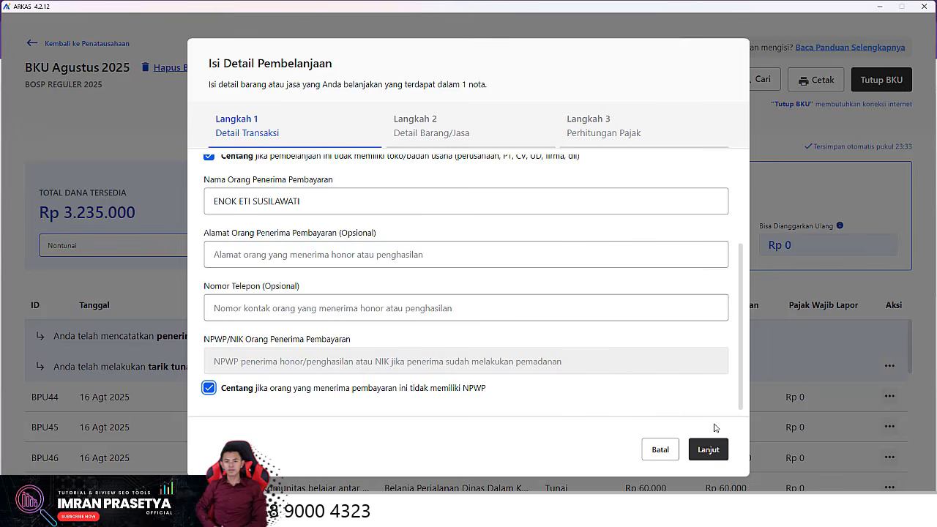
{"action": "left_click", "coordinate": [708, 450]}
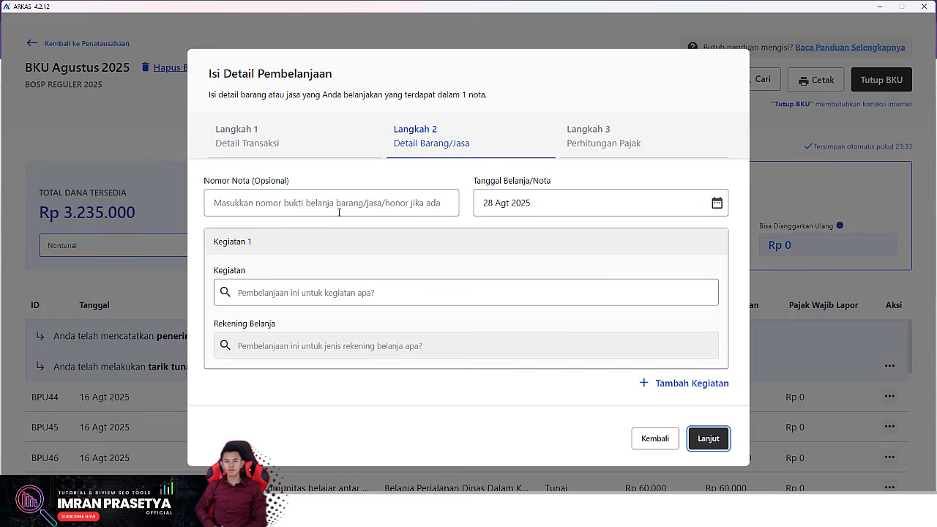
Step: Pick Pembayaran honor Guru/Pendidik and Honorarium Guru, include the Rp 100.000 line, and save
{"action": "left_click", "coordinate": [284, 292]}
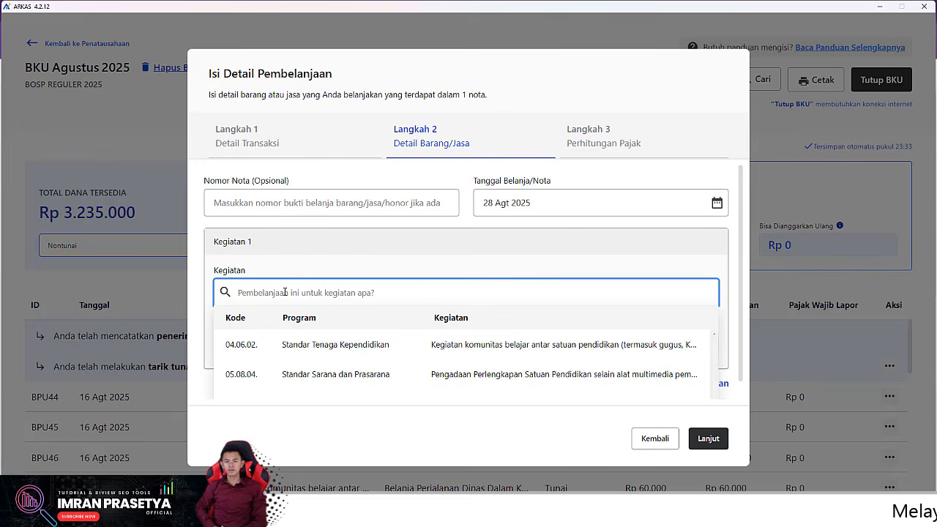
{"action": "type", "text": "HONOR"}
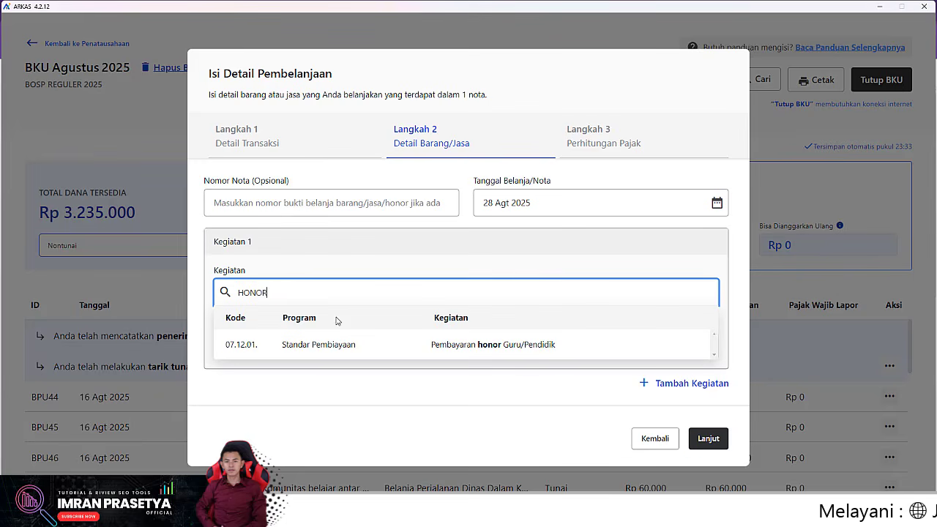
{"action": "left_click", "coordinate": [353, 344]}
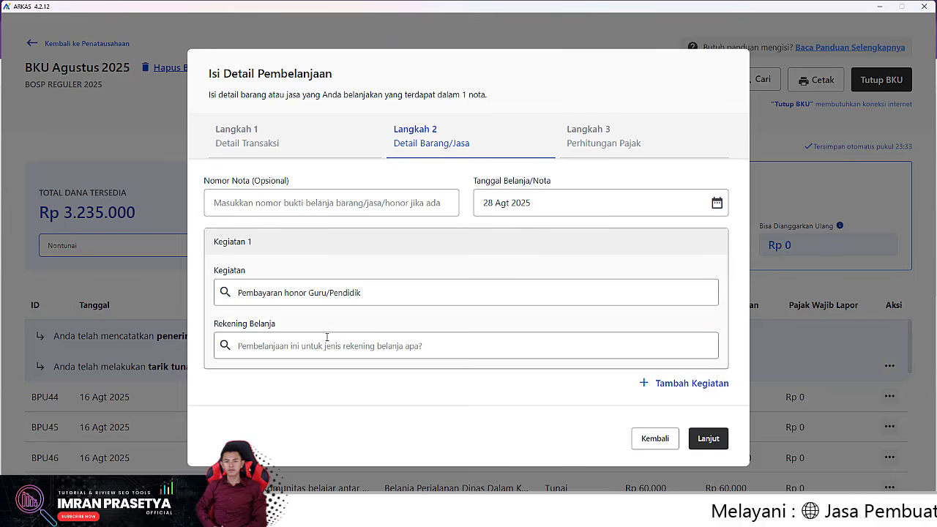
{"action": "left_click", "coordinate": [327, 338]}
{"action": "left_click", "coordinate": [290, 389]}
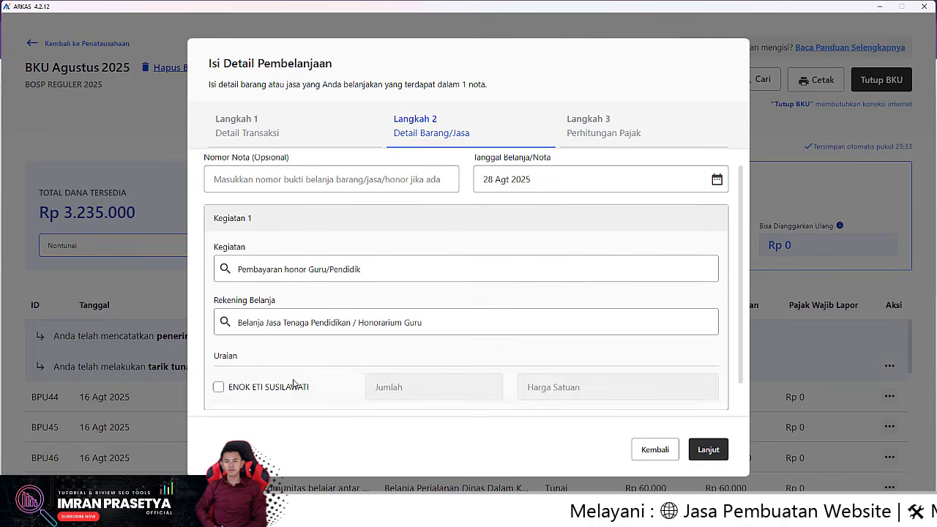
{"action": "scroll", "coordinate": [293, 384], "scroll_direction": "down", "scroll_amount": 1}
{"action": "left_click", "coordinate": [218, 356]}
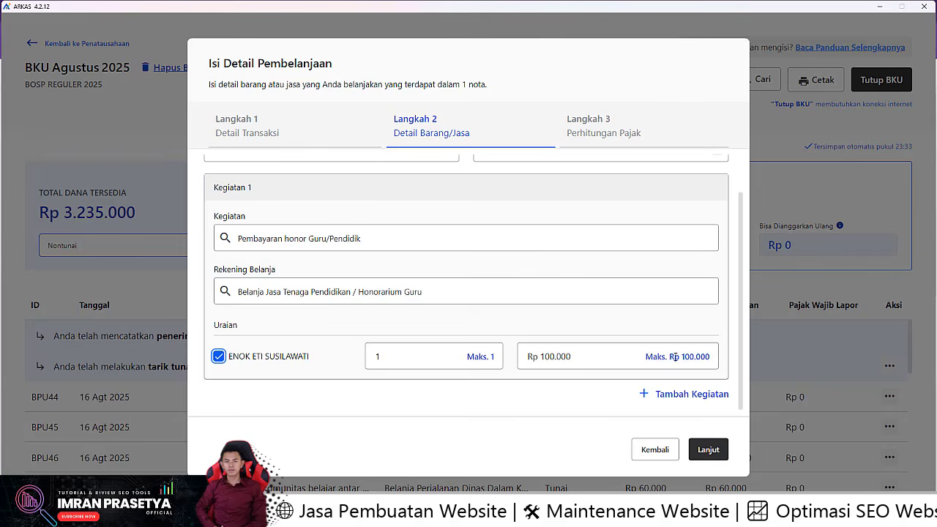
{"action": "left_click", "coordinate": [709, 448]}
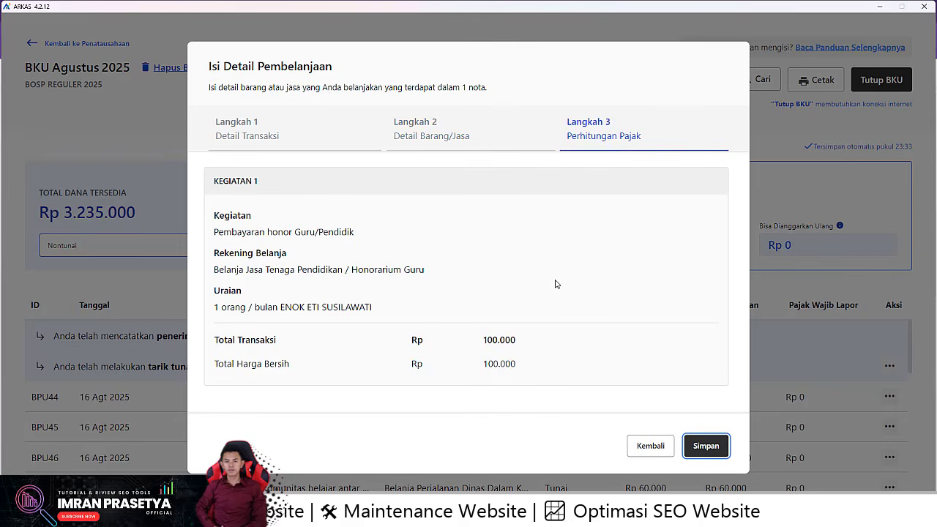
{"action": "left_click", "coordinate": [706, 448]}
{"action": "left_click", "coordinate": [586, 313]}
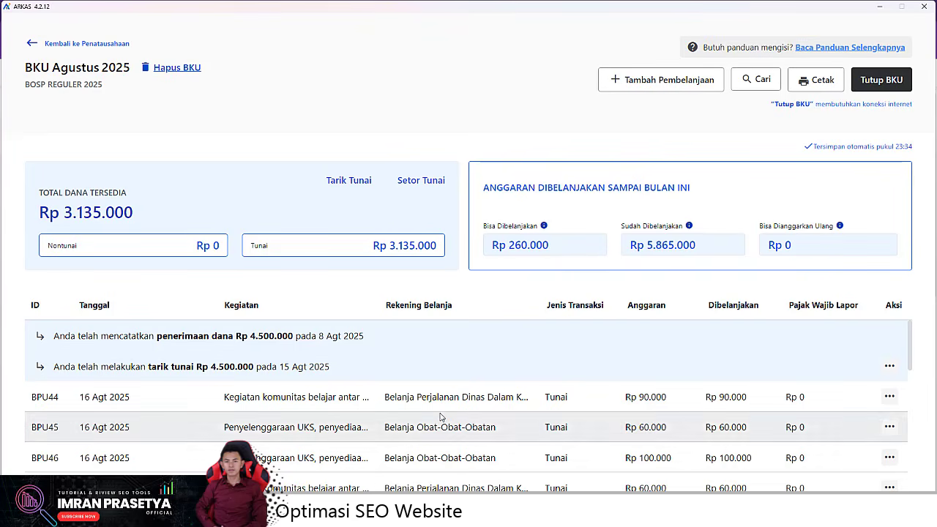
{"action": "scroll", "coordinate": [440, 417], "scroll_direction": "down", "scroll_amount": 3}
{"action": "scroll", "coordinate": [440, 418], "scroll_direction": "up", "scroll_amount": 3}
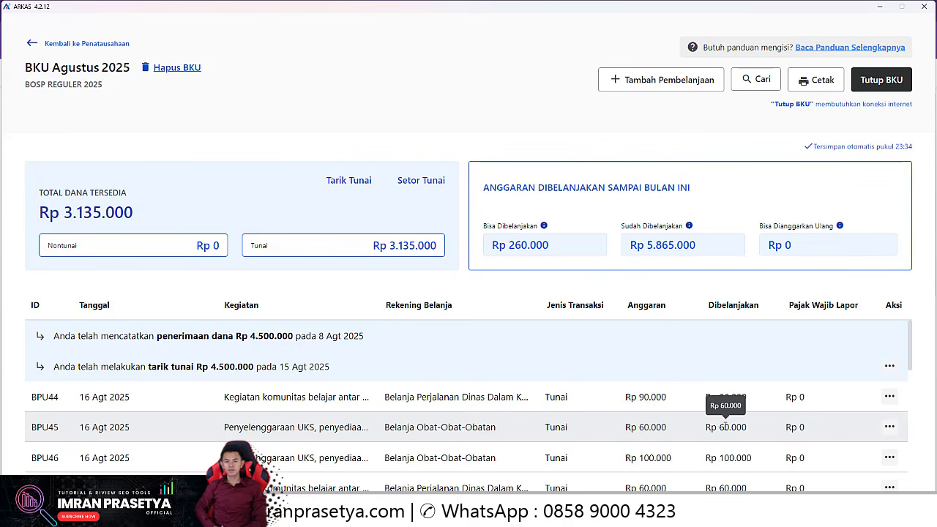
{"action": "scroll", "coordinate": [724, 409], "scroll_direction": "down", "scroll_amount": 3}
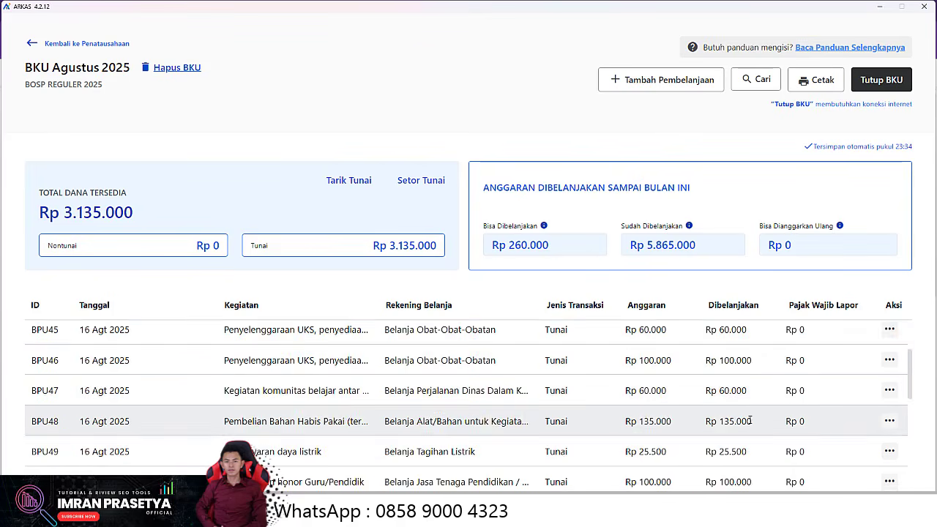
{"action": "scroll", "coordinate": [725, 388], "scroll_direction": "up", "scroll_amount": 3}
{"action": "scroll", "coordinate": [732, 410], "scroll_direction": "down", "scroll_amount": 2}
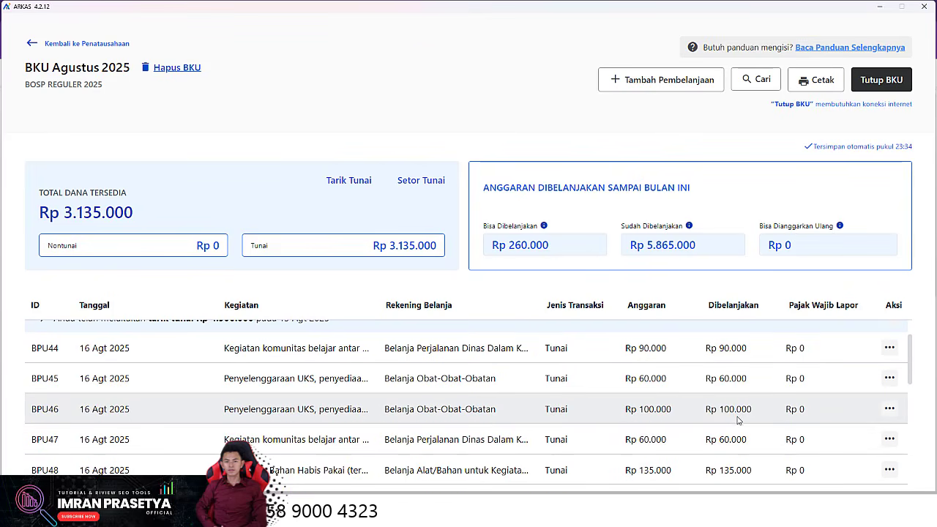
{"action": "scroll", "coordinate": [590, 404], "scroll_direction": "up", "scroll_amount": 2}
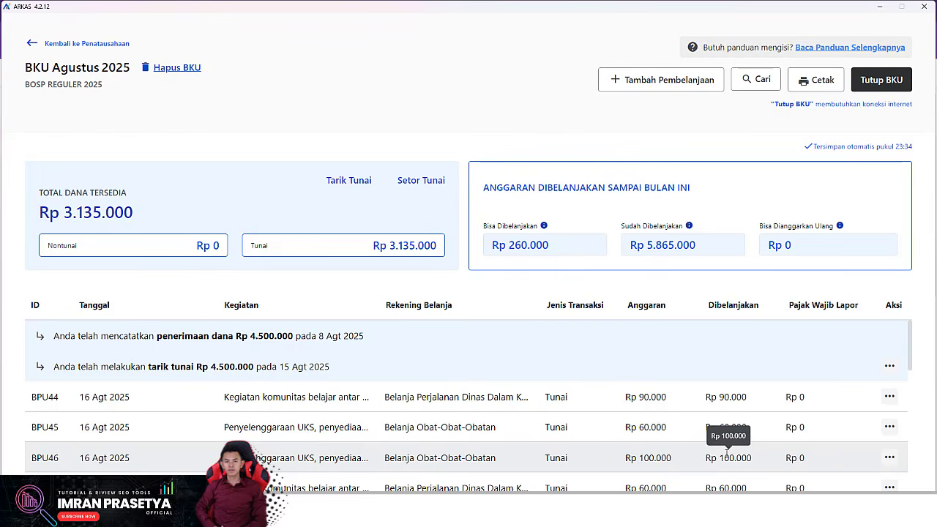
{"action": "scroll", "coordinate": [727, 454], "scroll_direction": "down", "scroll_amount": 2}
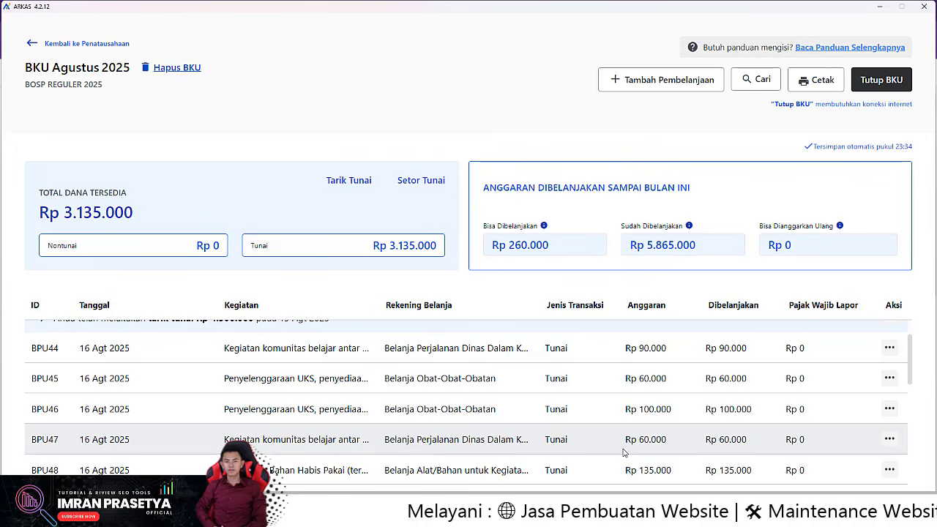
{"action": "scroll", "coordinate": [624, 453], "scroll_direction": "down", "scroll_amount": 5}
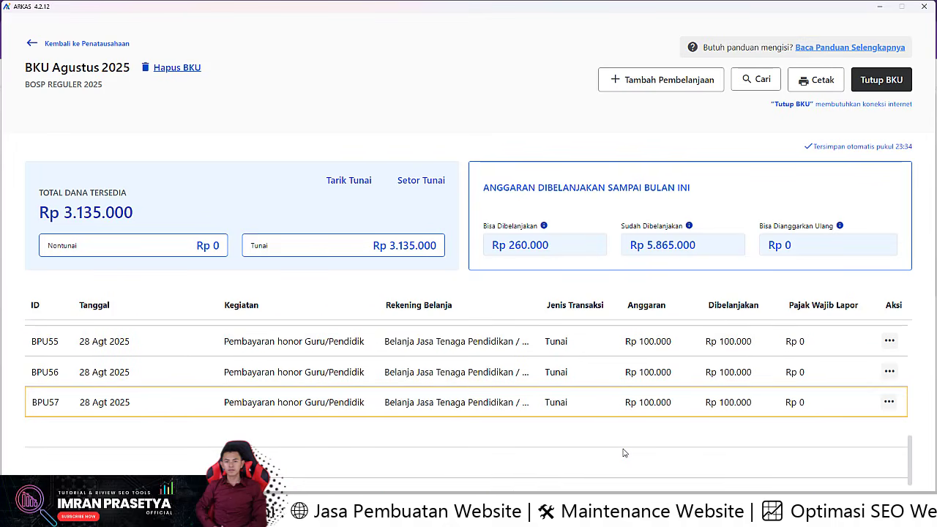
{"action": "scroll", "coordinate": [624, 452], "scroll_direction": "up", "scroll_amount": 3}
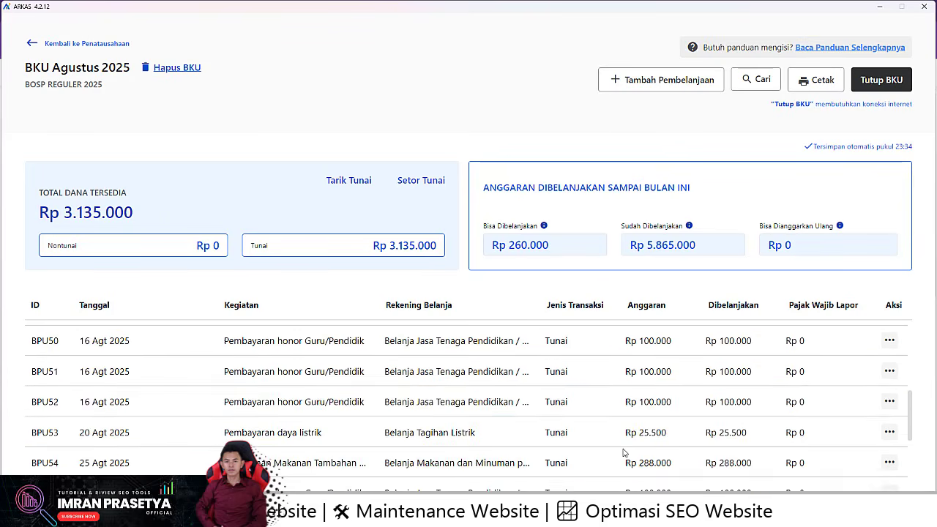
{"action": "scroll", "coordinate": [624, 453], "scroll_direction": "up", "scroll_amount": 5}
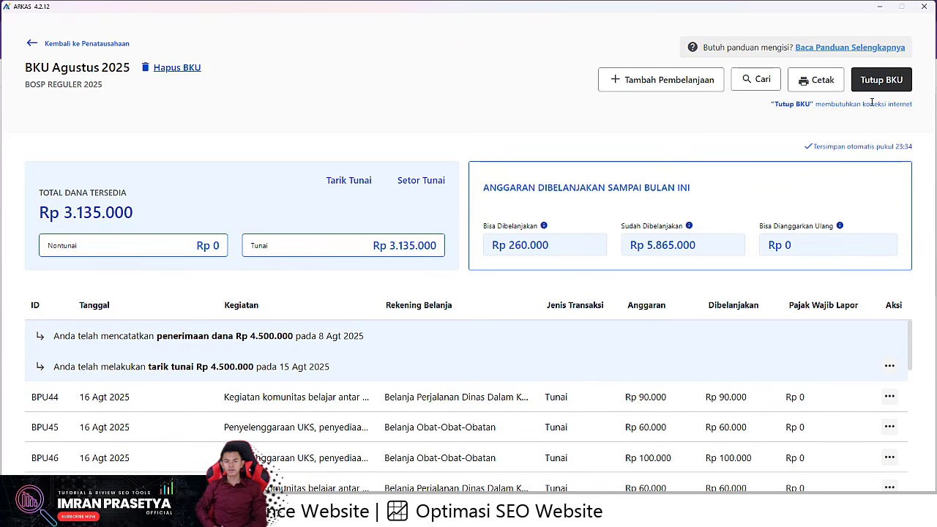
Step: Begin closing the August BKU, then go back to recheck the entry list
{"action": "left_click", "coordinate": [890, 80]}
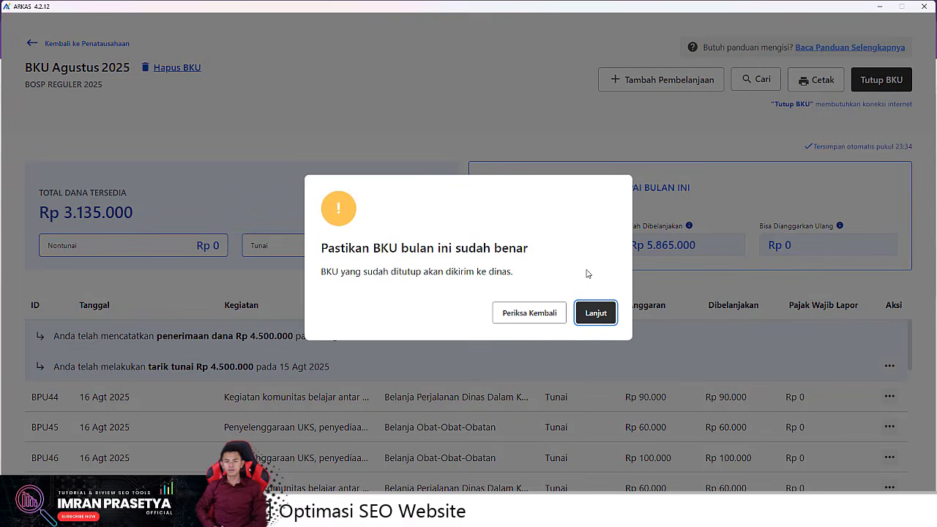
{"action": "left_click", "coordinate": [521, 318]}
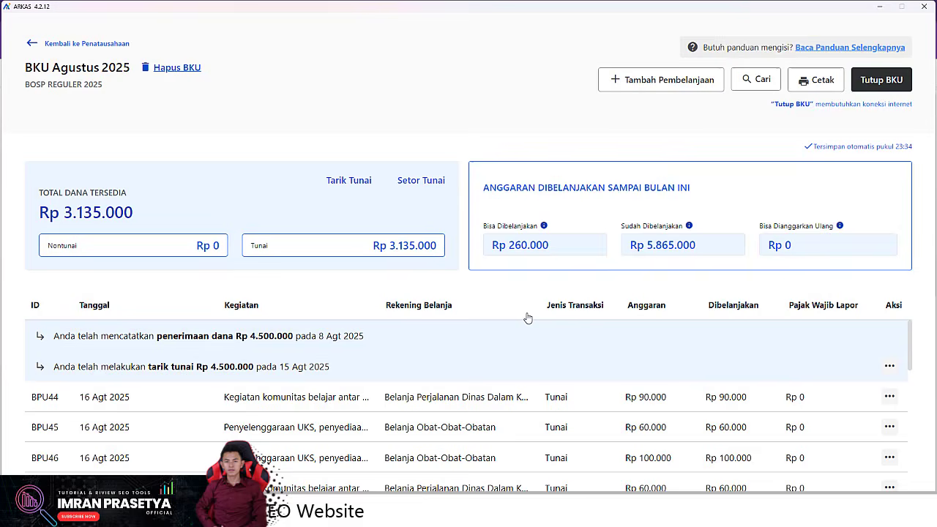
{"action": "scroll", "coordinate": [424, 353], "scroll_direction": "down", "scroll_amount": 3}
{"action": "scroll", "coordinate": [439, 365], "scroll_direction": "up", "scroll_amount": 3}
{"action": "scroll", "coordinate": [539, 343], "scroll_direction": "down", "scroll_amount": 8}
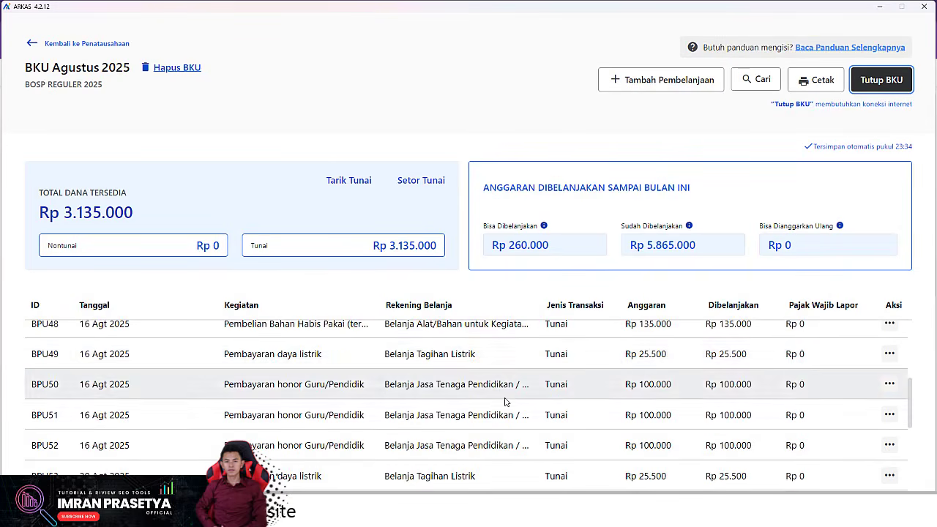
{"action": "scroll", "coordinate": [505, 401], "scroll_direction": "up", "scroll_amount": 2}
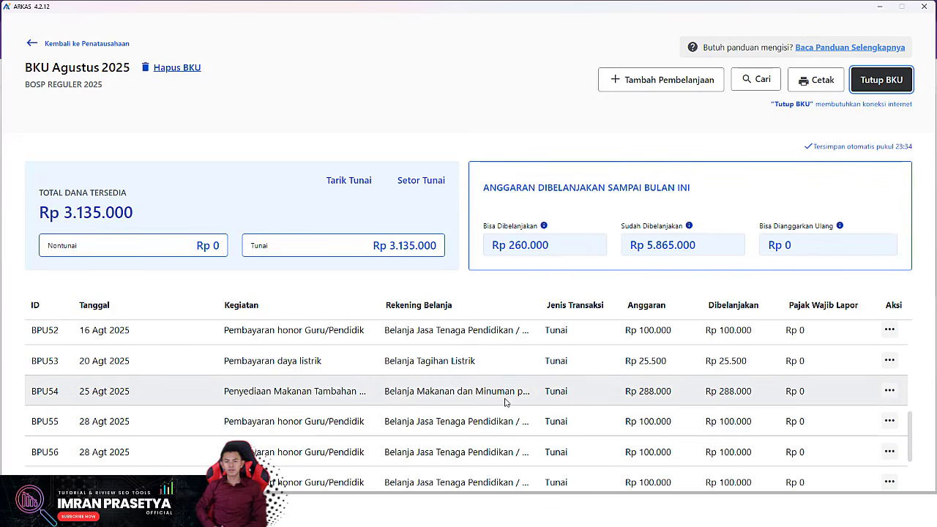
{"action": "scroll", "coordinate": [312, 431], "scroll_direction": "up", "scroll_amount": 3}
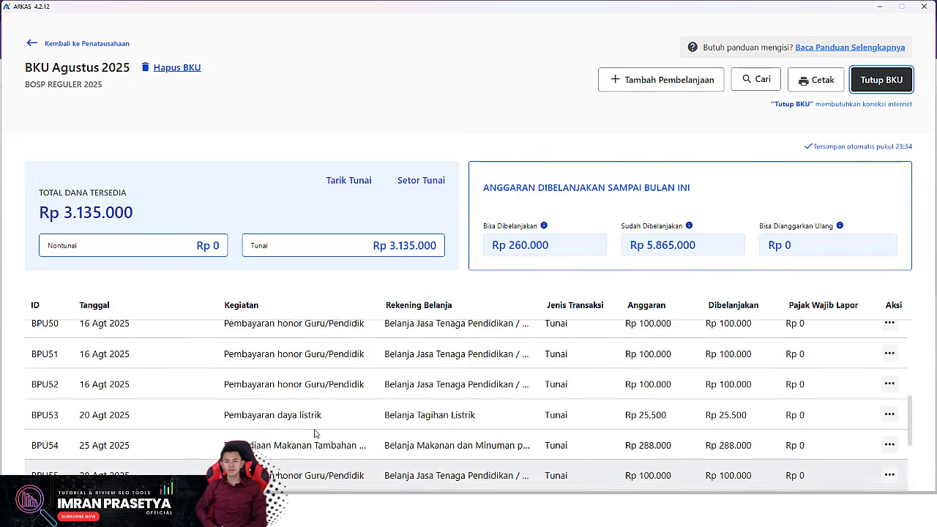
{"action": "scroll", "coordinate": [312, 431], "scroll_direction": "up", "scroll_amount": 5}
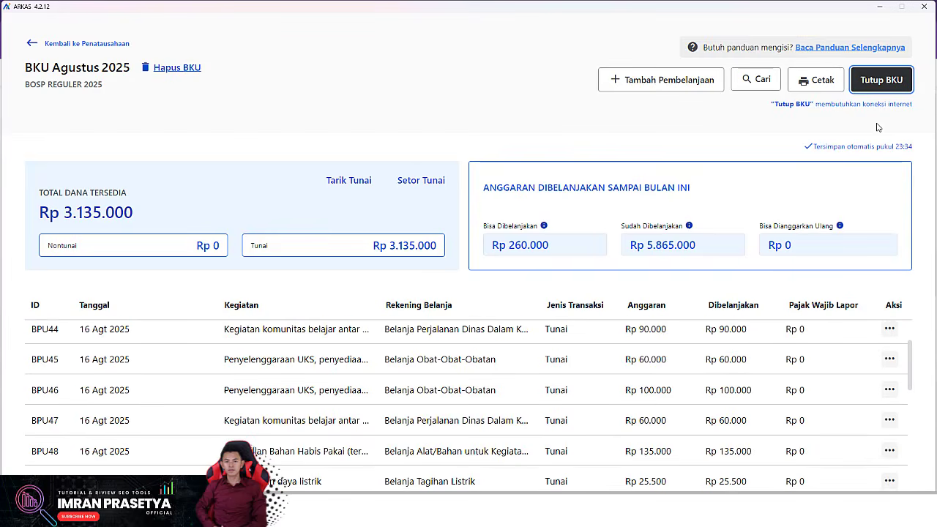
Step: Close the BKU with 0 bank interest and 0 administration fee, and save
{"action": "left_click", "coordinate": [887, 79]}
{"action": "left_click", "coordinate": [603, 308]}
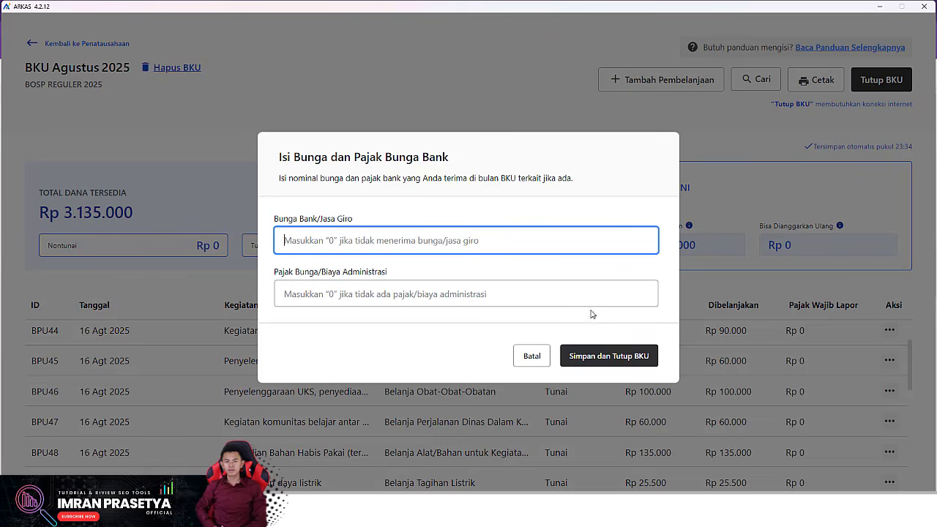
{"action": "left_click", "coordinate": [386, 297]}
{"action": "type", "text": "0"}
{"action": "left_click", "coordinate": [604, 356]}
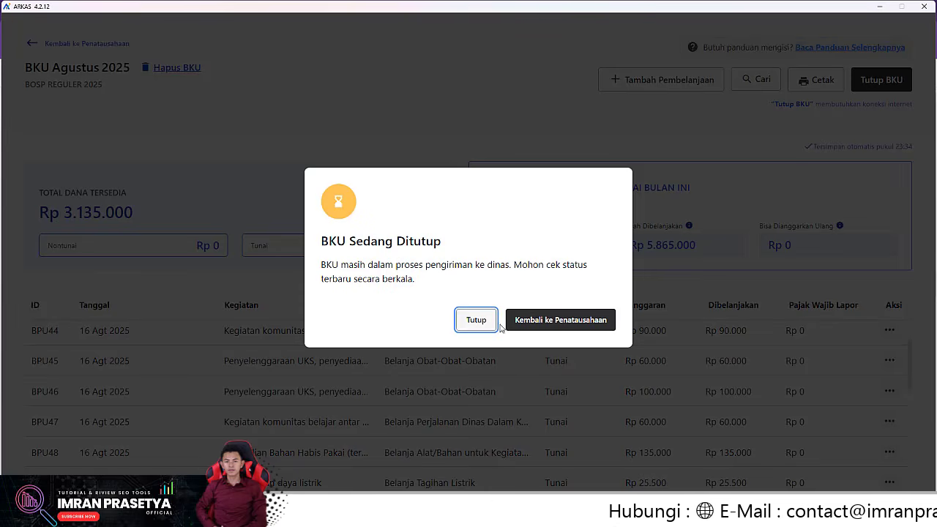
Step: Dismiss the closing notice, refresh August's status to Sudah Selesai, and close the success message
{"action": "left_click", "coordinate": [537, 332]}
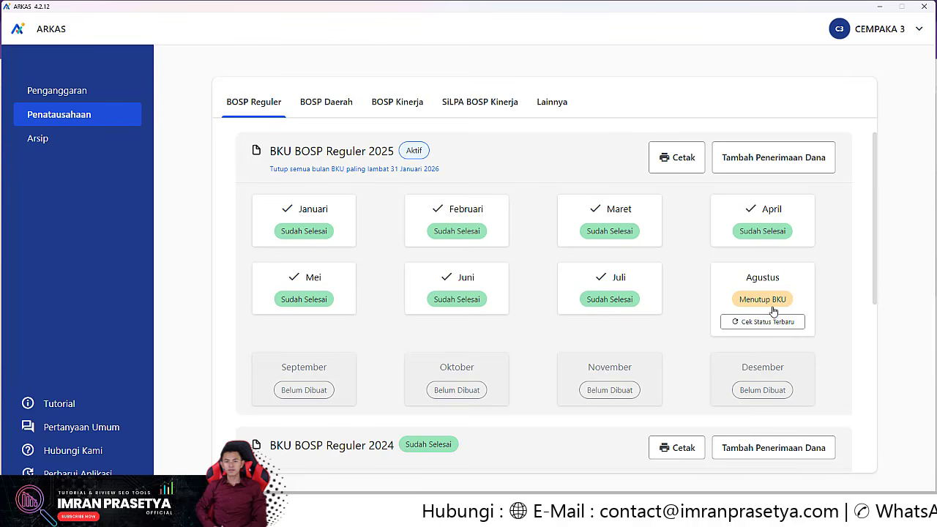
{"action": "left_click", "coordinate": [738, 323]}
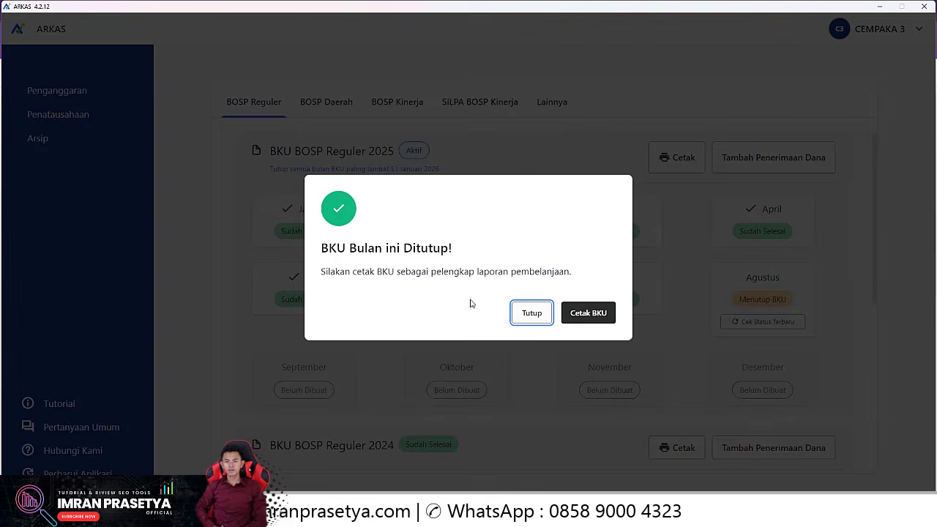
{"action": "left_click", "coordinate": [530, 315]}
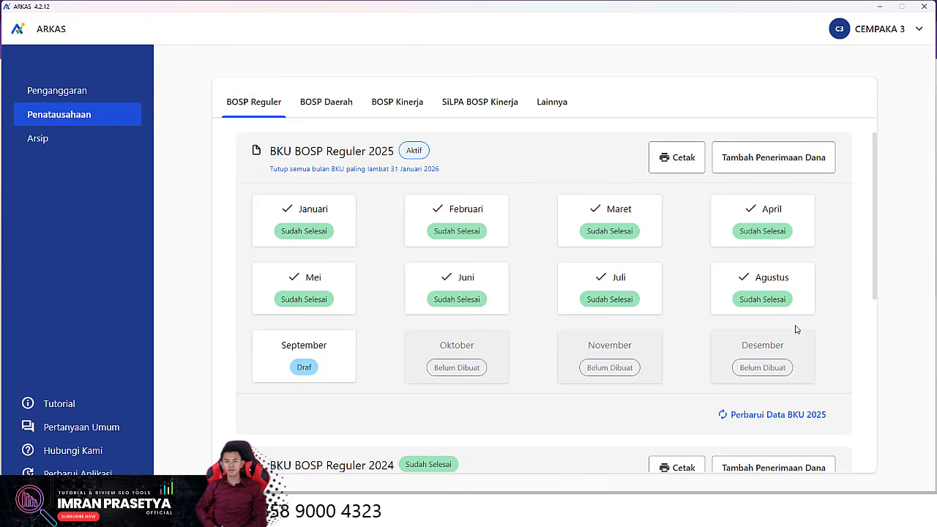